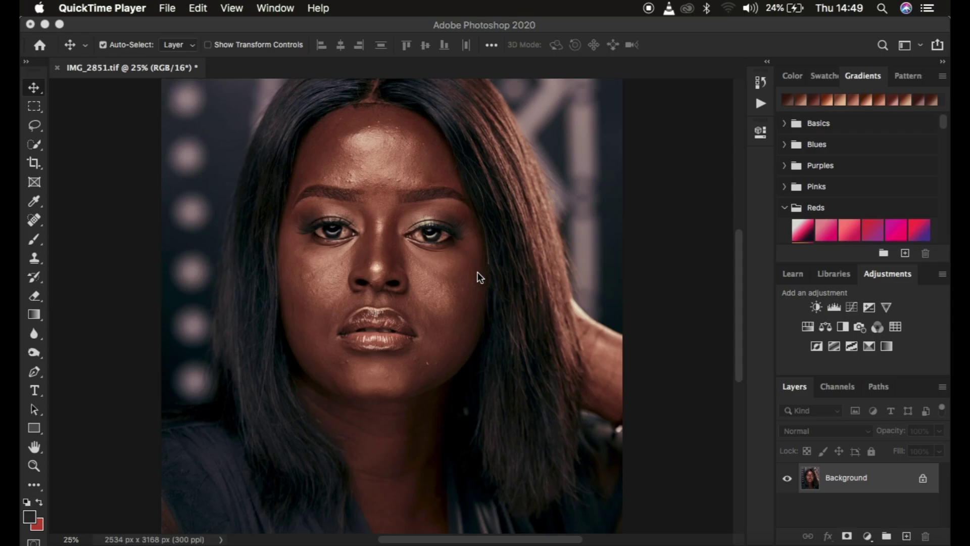
- Bring the Photoshop window with the portrait IMG_2851.tif to the front
left_click(444, 21)
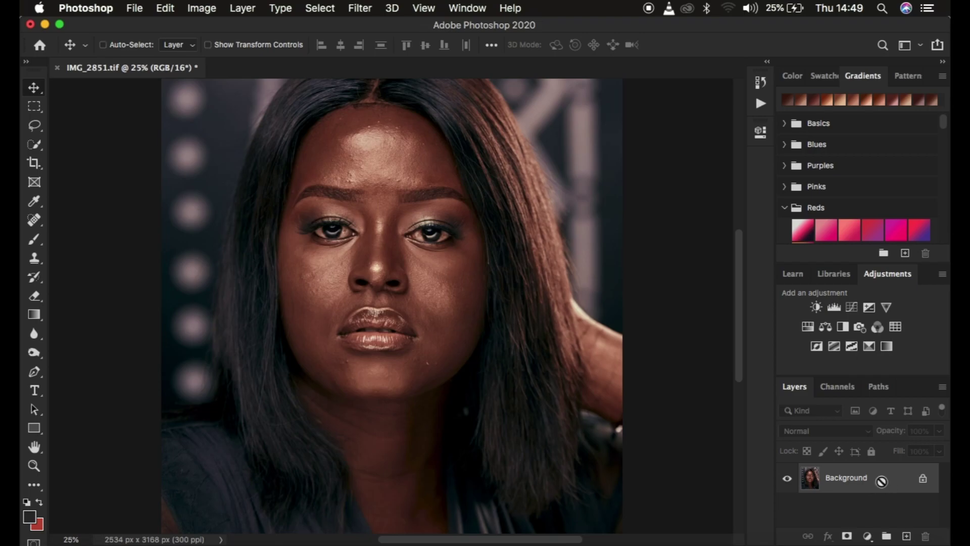
- Duplicate the Background layer twice with Cmd+J, undoing an extra accidental copy
key("super+j")
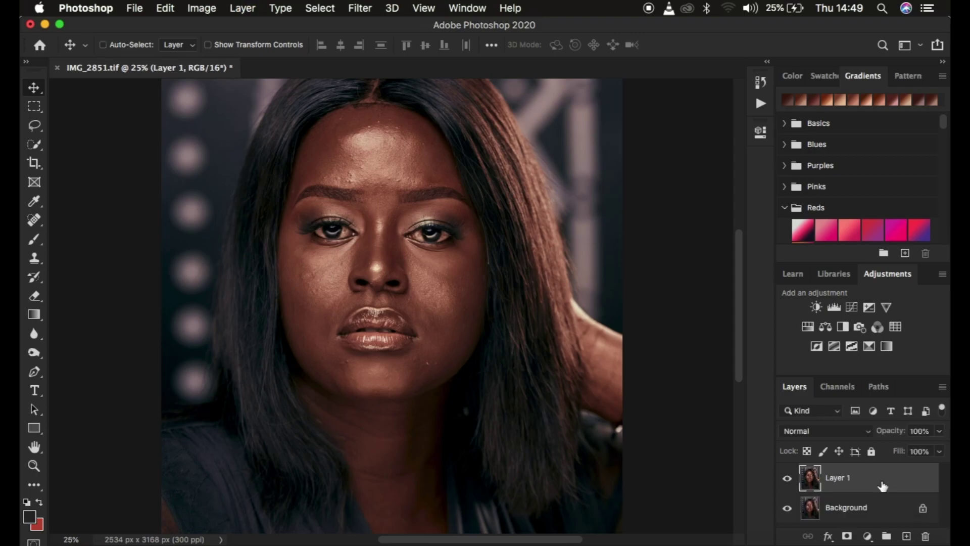
key("super+j")
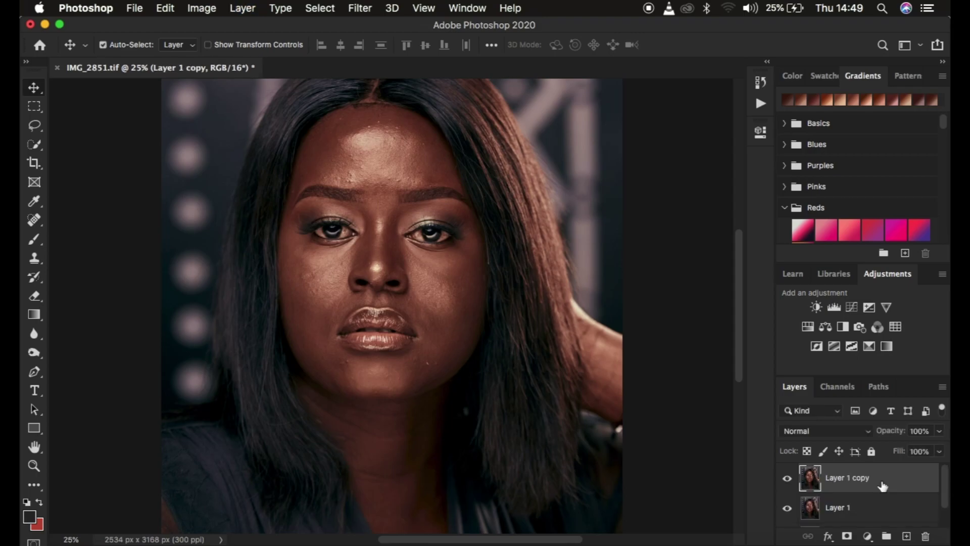
left_click(903, 481)
left_click_drag(903, 481, 906, 536)
key("super+z")
- Rename the lower copy 'low freq' and the upper copy 'high freq'
double_click(837, 509)
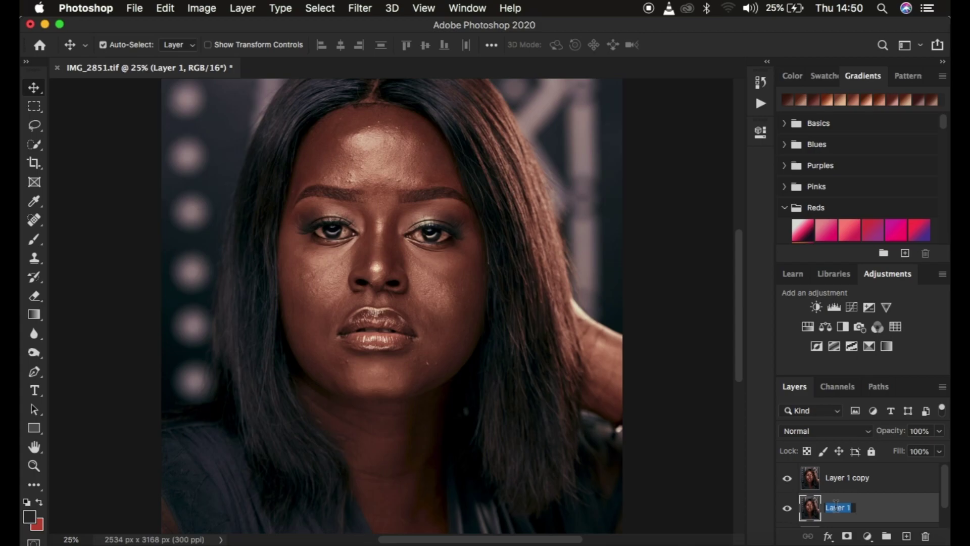
type("low freq")
key("Return")
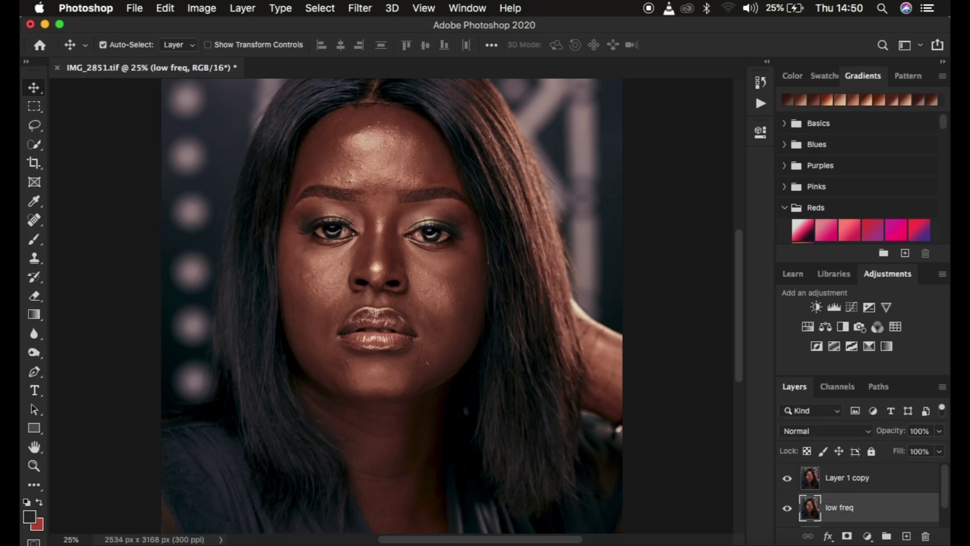
double_click(842, 479)
type("high")
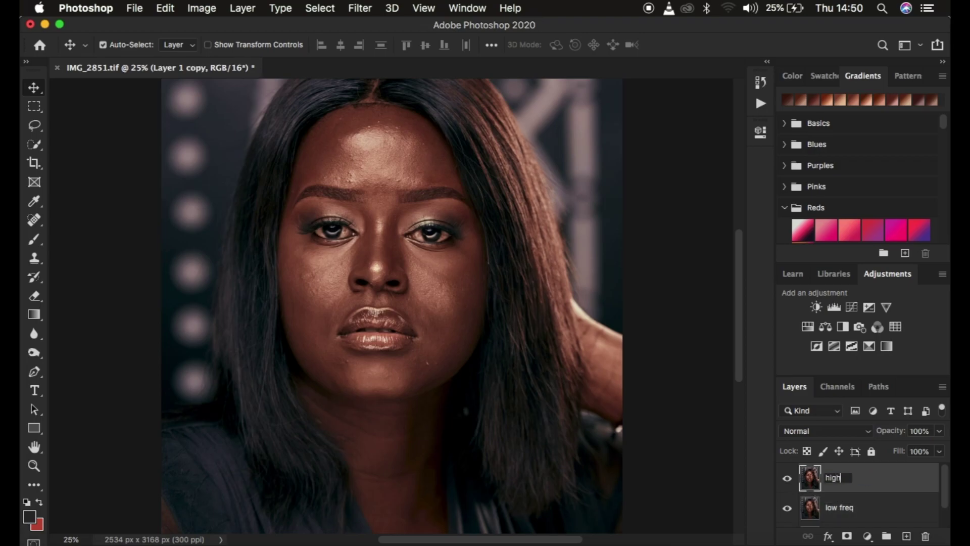
type(" freq")
key("Return")
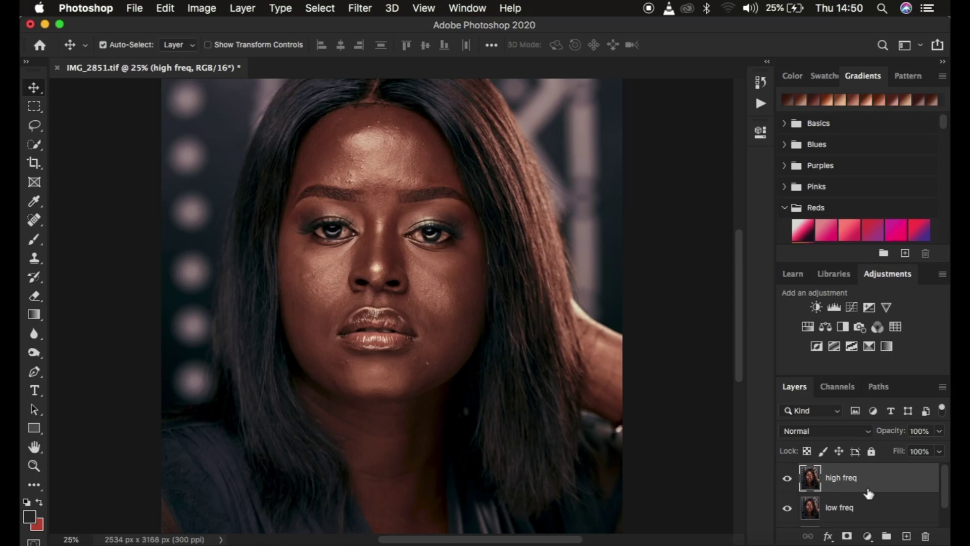
- Hide high freq and start a Gaussian Blur on low freq at 0.1-pixel radius
left_click(787, 479)
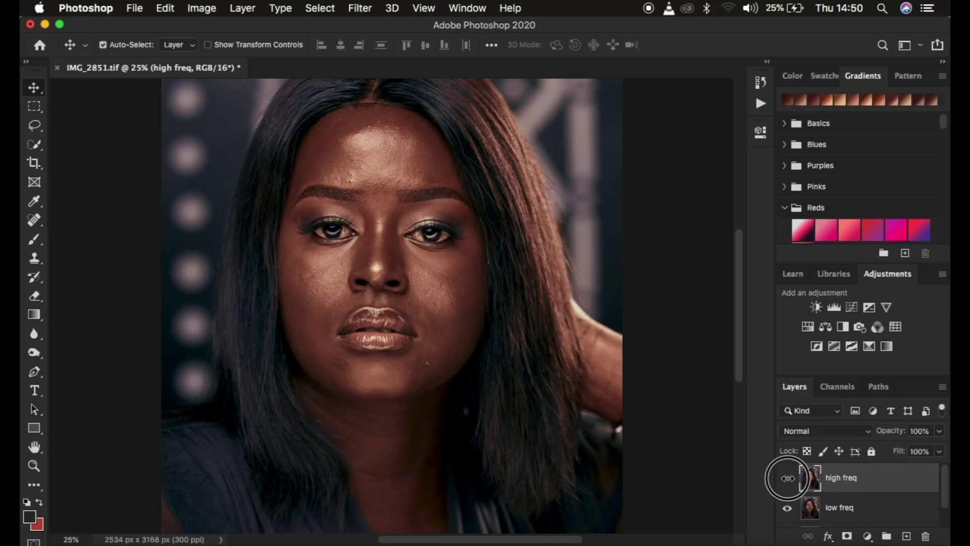
left_click(862, 518)
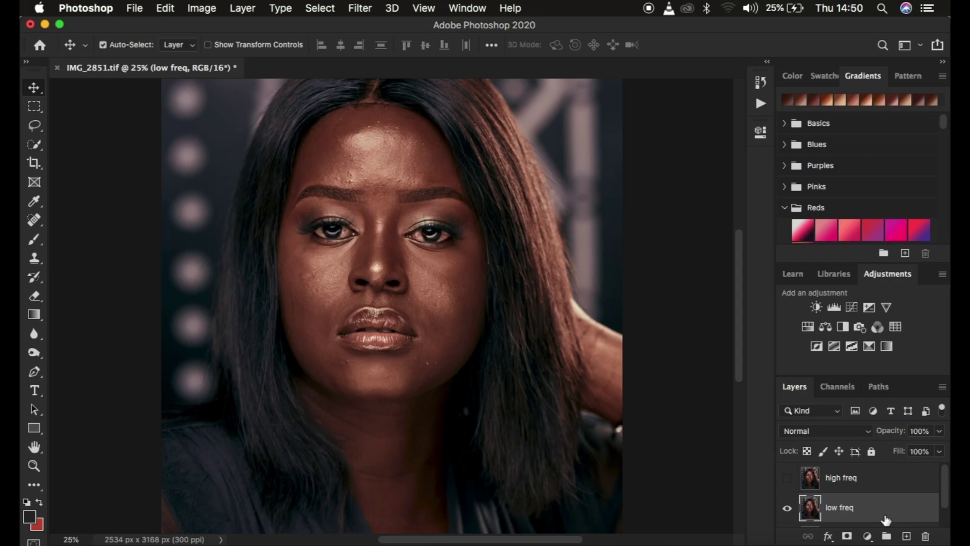
left_click(358, 9)
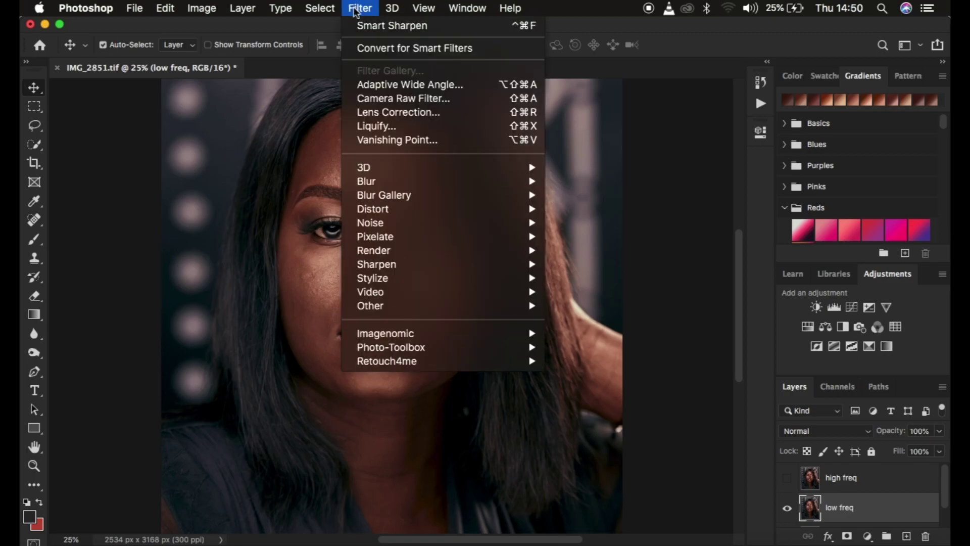
mouse_move(379, 185)
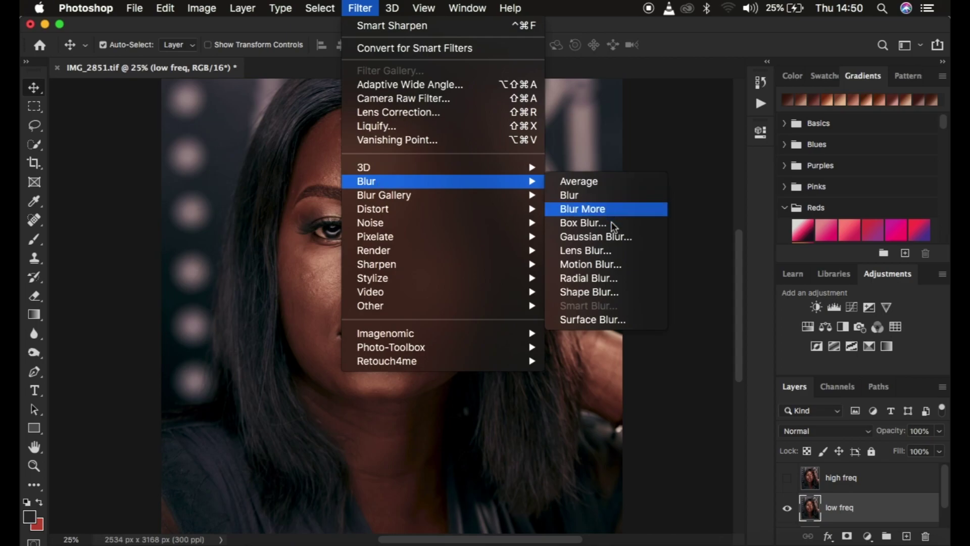
left_click(612, 238)
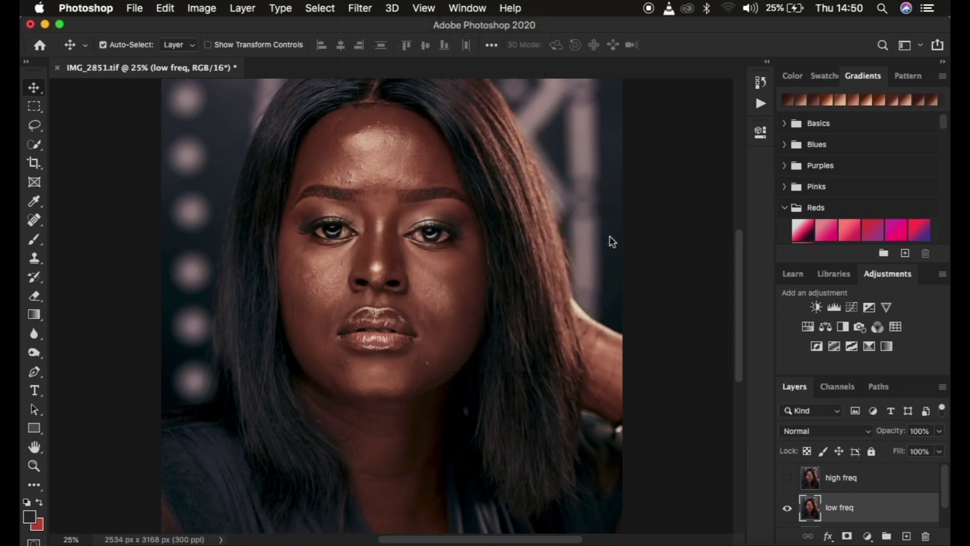
left_click(697, 324)
left_click_drag(698, 324, 619, 319)
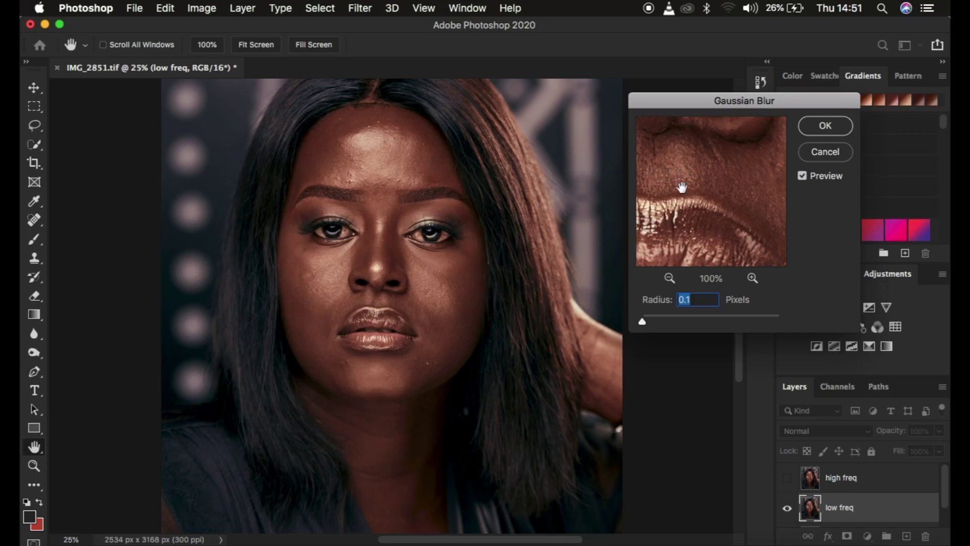
- Set the blur preview to 50% zoom centred on the forehead skin
left_click(366, 159)
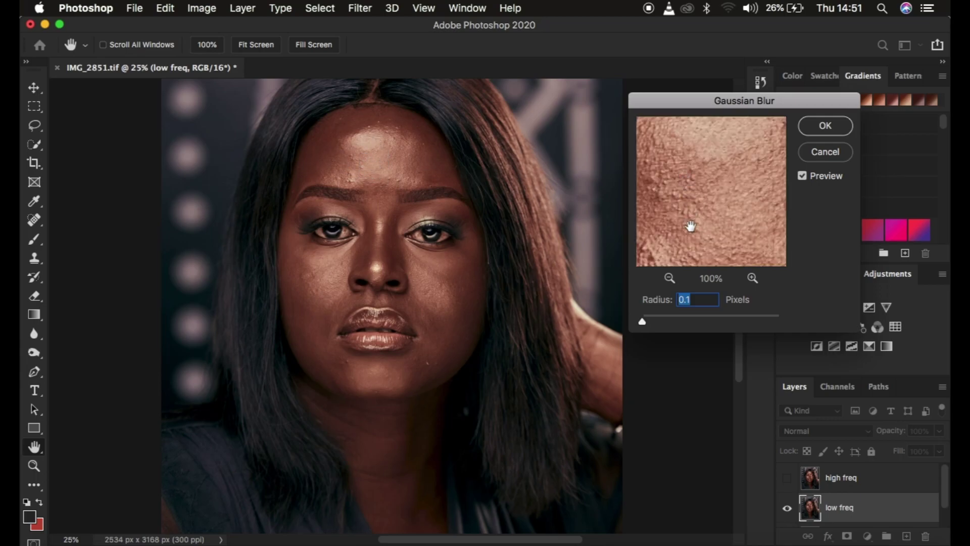
left_click(669, 278)
left_click(670, 277)
left_click(669, 278)
left_click(753, 277)
mouse_move(725, 237)
left_mouse_down()
mouse_move(680, 197)
mouse_move(708, 217)
mouse_move(719, 245)
left_mouse_up()
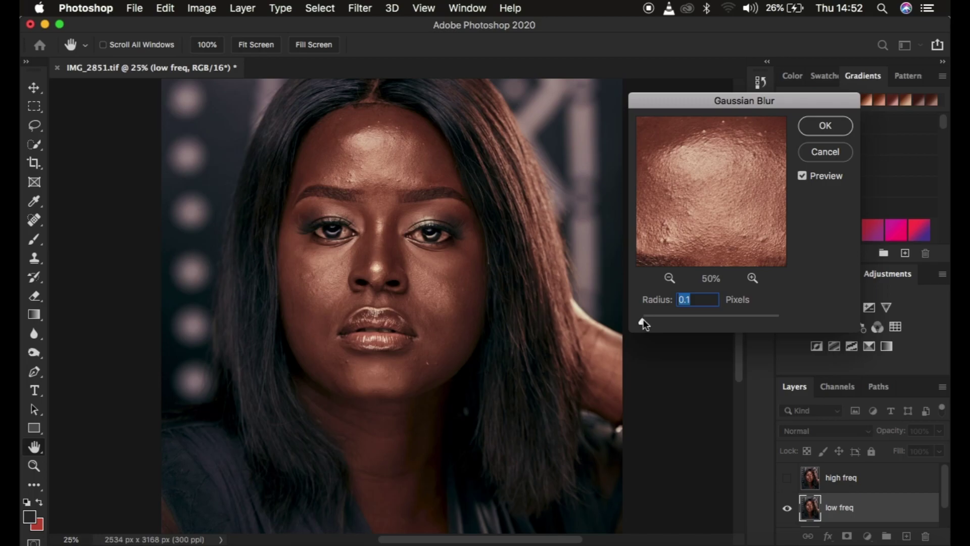
- Raise the blur radius step by step from 0.2 to 4.8 pixels
left_click(644, 322)
left_click_drag(644, 324, 651, 324)
left_click_drag(650, 320, 657, 322)
left_click_drag(659, 321, 668, 321)
left_click_drag(668, 321, 672, 322)
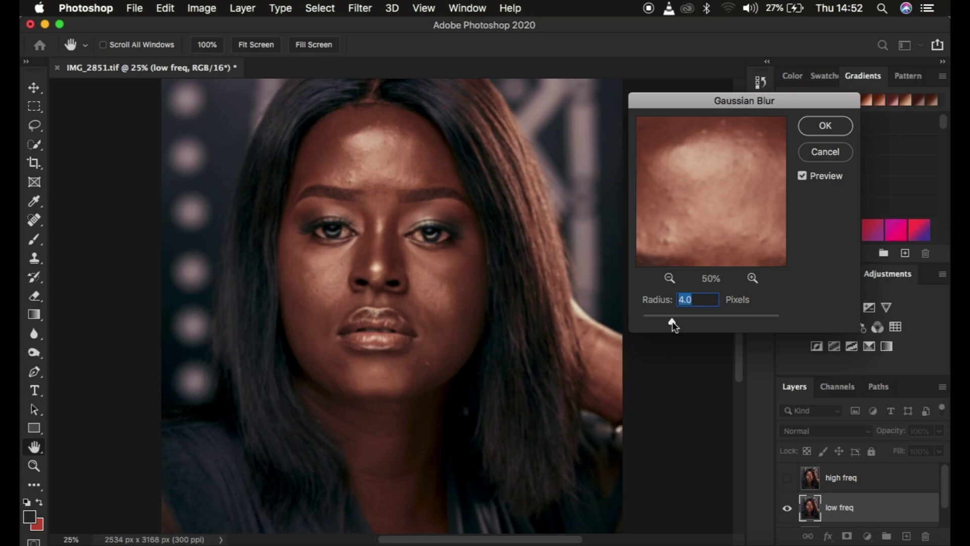
left_click_drag(673, 325, 686, 322)
- Recheck the forehead in the preview and apply the 7.0-pixel Gaussian blur
left_click_drag(703, 225, 691, 166)
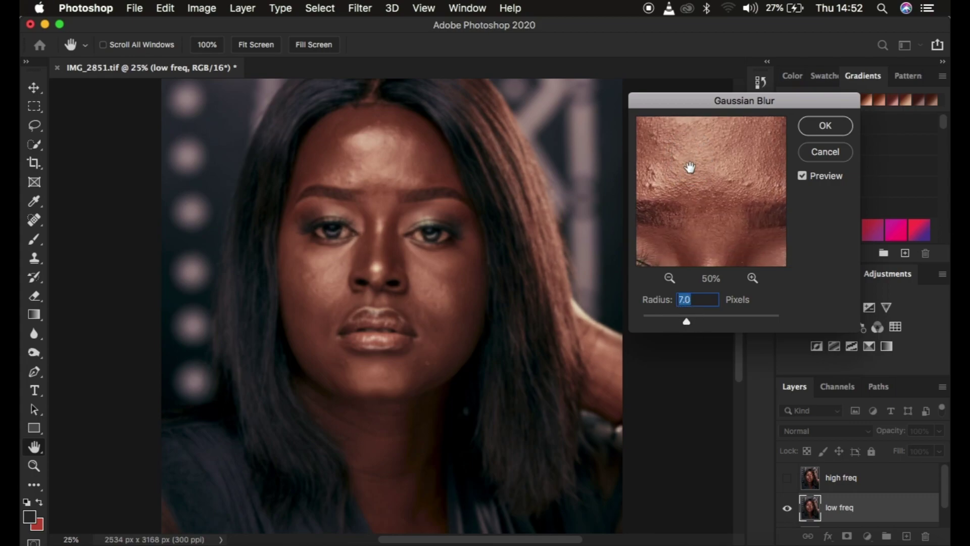
left_click(668, 278)
left_click_drag(704, 189, 709, 185)
left_click(754, 277)
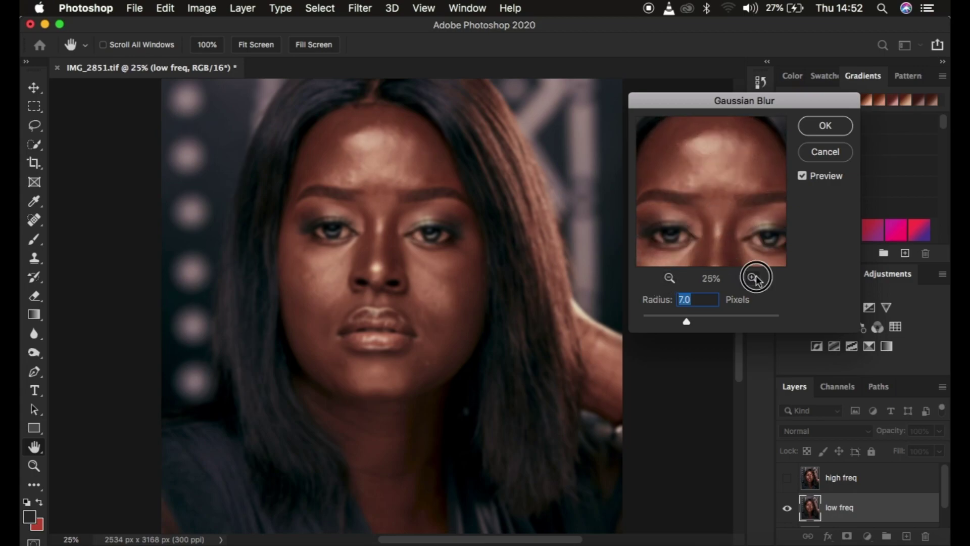
left_click_drag(712, 187, 712, 221)
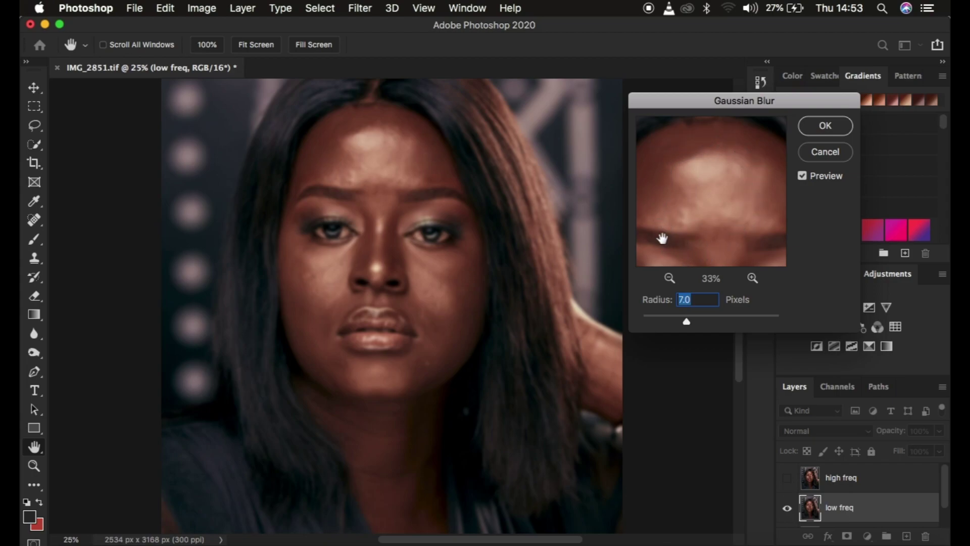
left_click(821, 132)
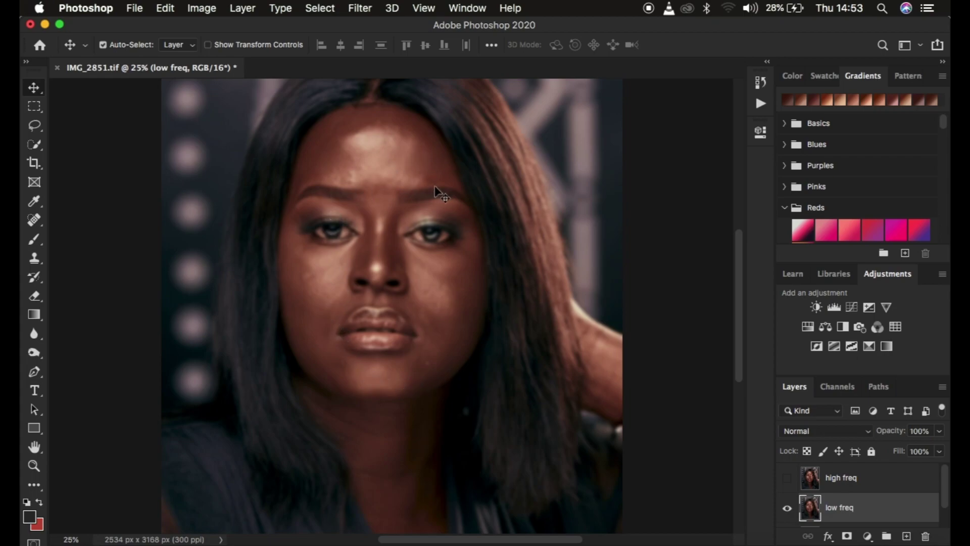
- Make high freq active and visible, then bring up Image > Apply Image
left_click(870, 480)
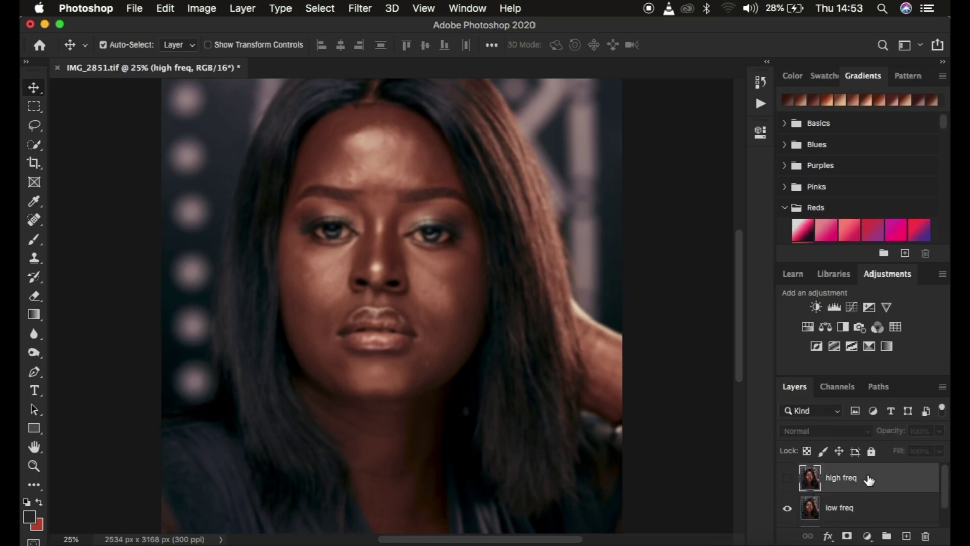
left_click(788, 478)
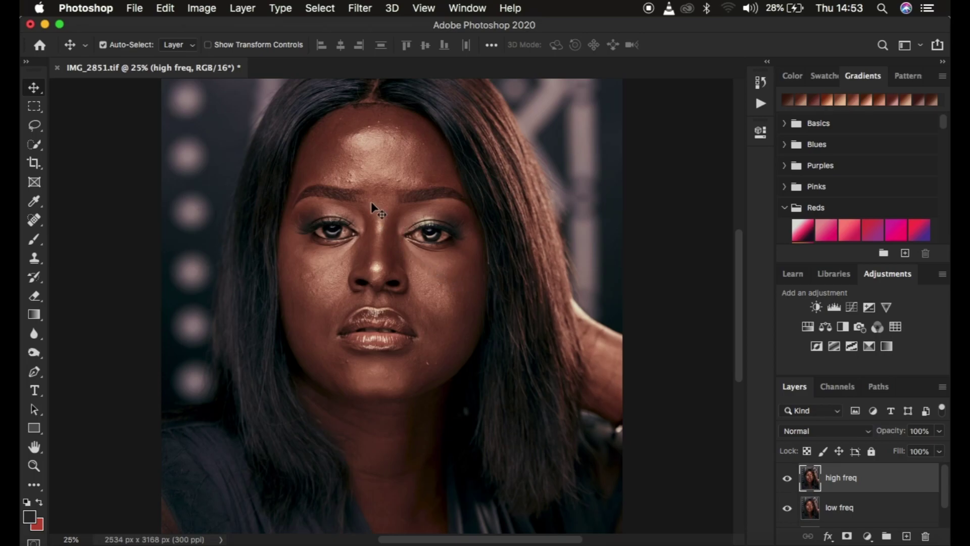
left_click(202, 8)
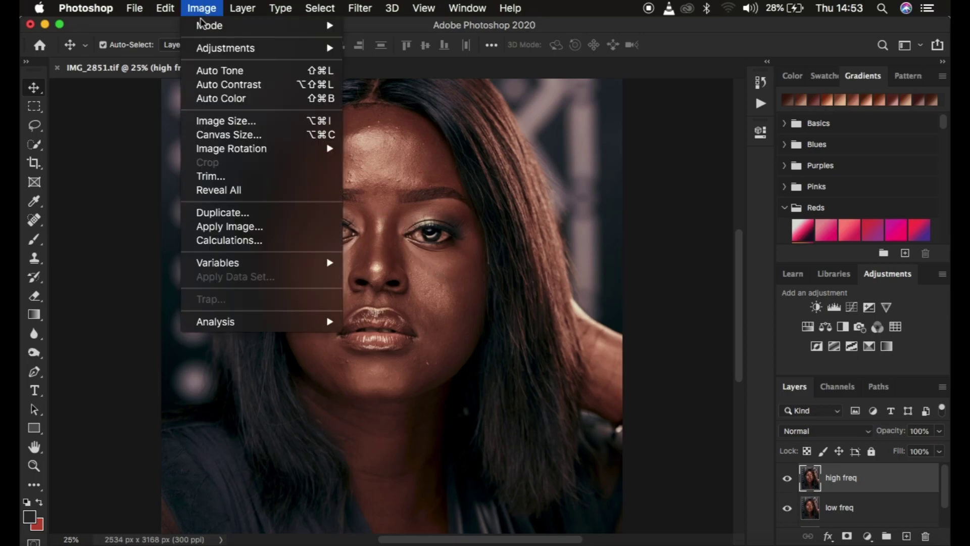
left_click(241, 227)
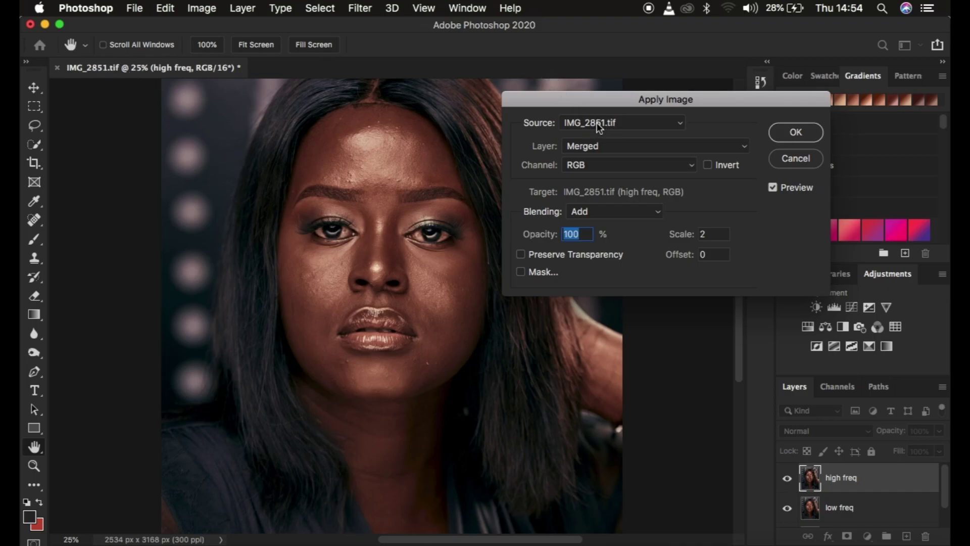
- Set the Apply Image source to low freq, RGB channel, Add blending, trying Invert
left_click(599, 146)
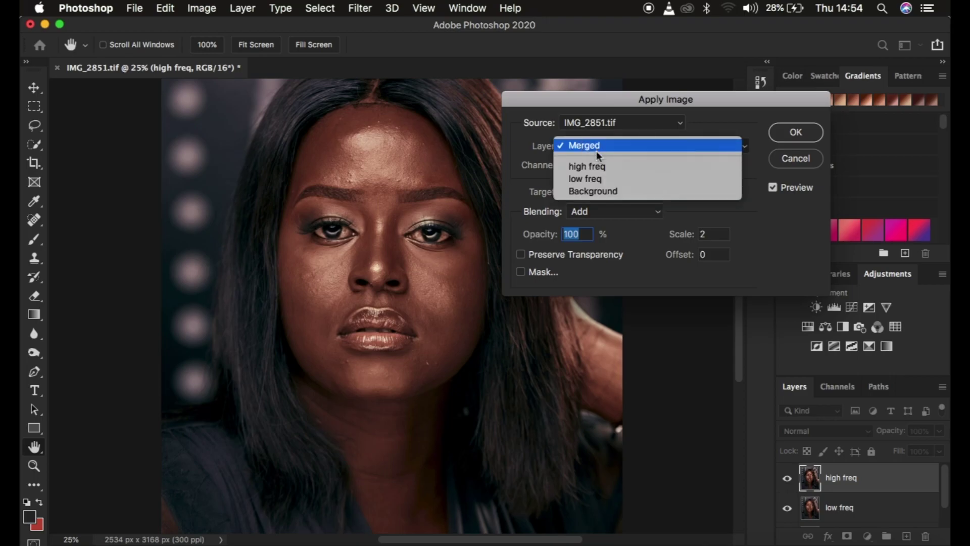
left_click(600, 180)
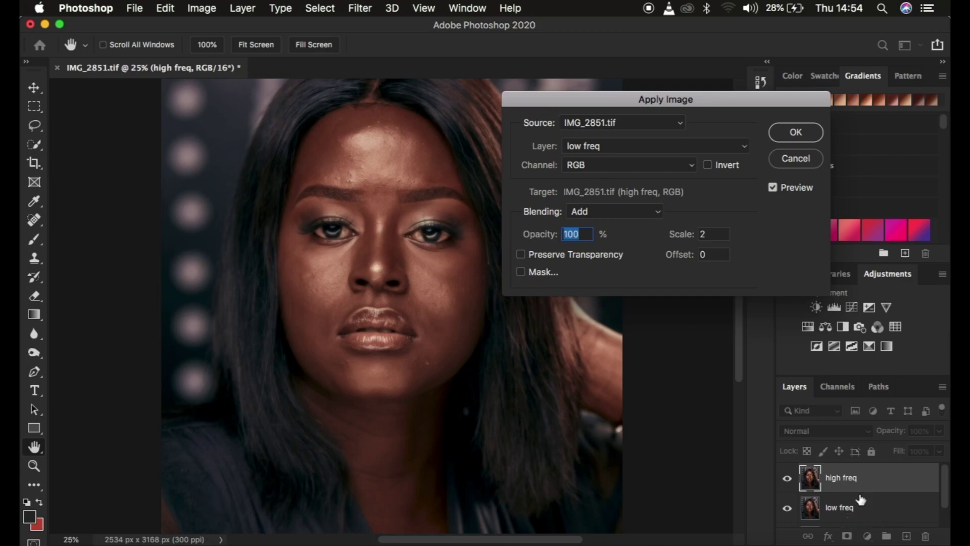
left_click(592, 165)
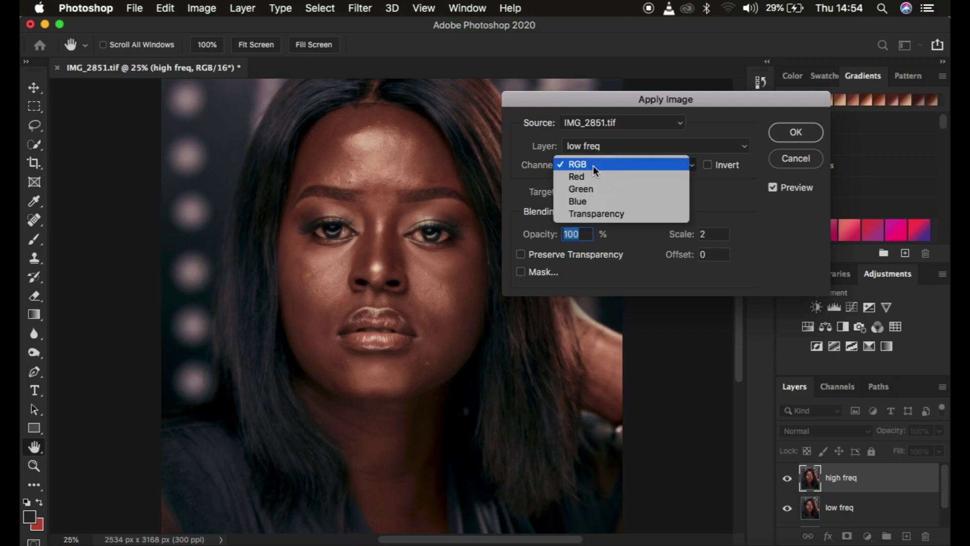
left_click(593, 166)
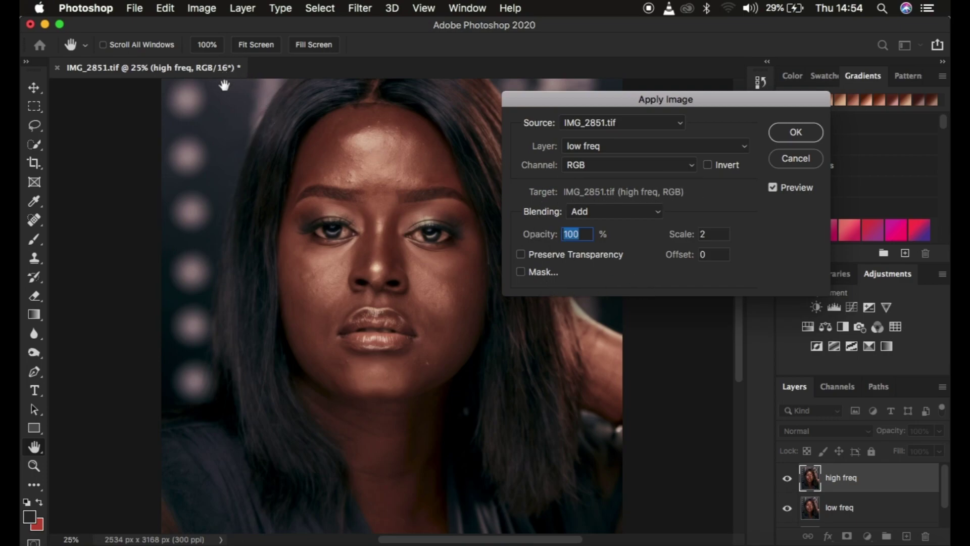
left_click(593, 212)
left_click(593, 211)
left_click(710, 165)
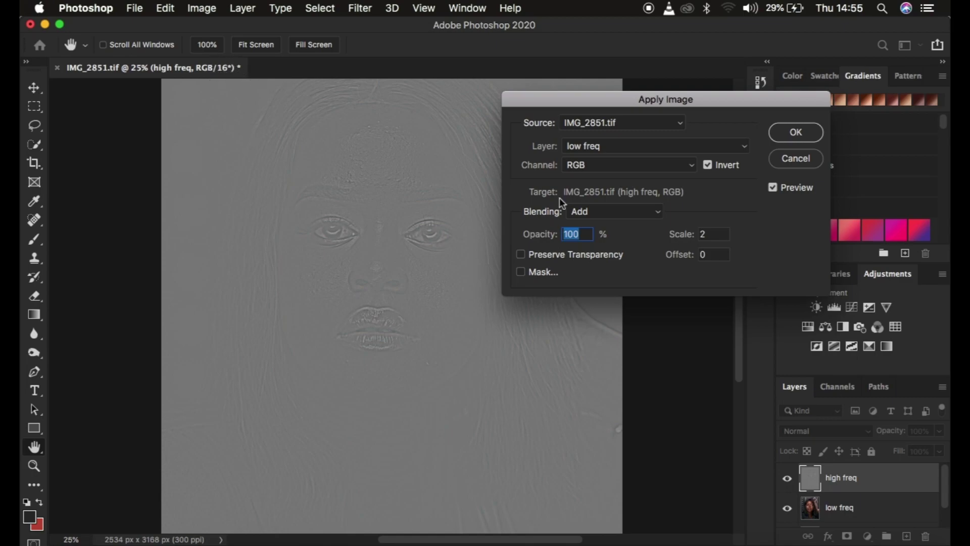
left_click(708, 166)
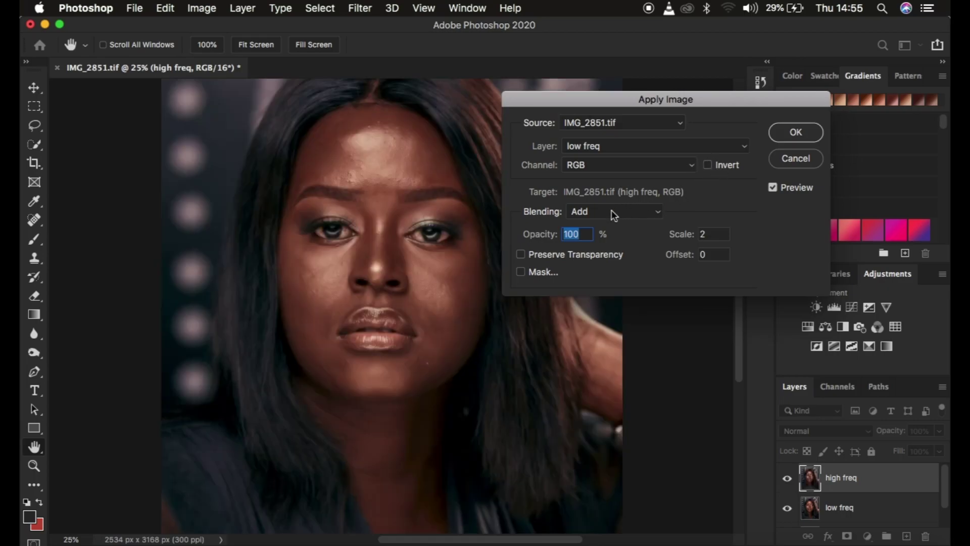
- Settle on low freq source, Add blending, Scale 2 with Invert ticked
left_click(602, 142)
left_click(592, 145)
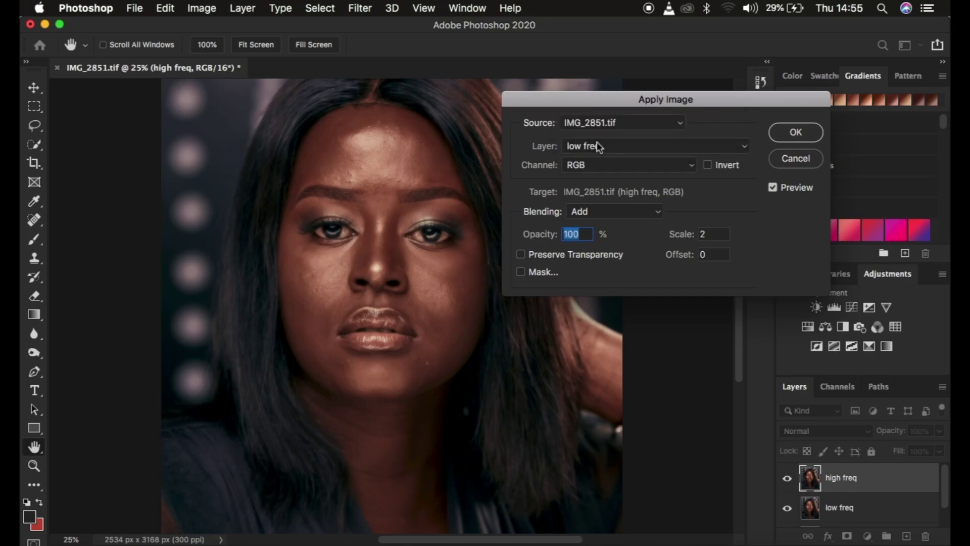
left_click(605, 211)
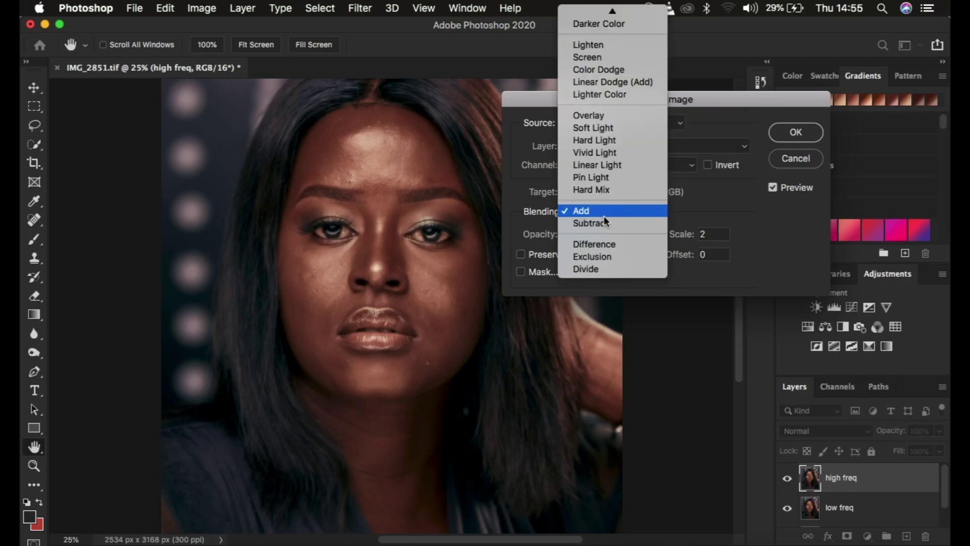
left_click(606, 223)
double_click(708, 233)
type("28")
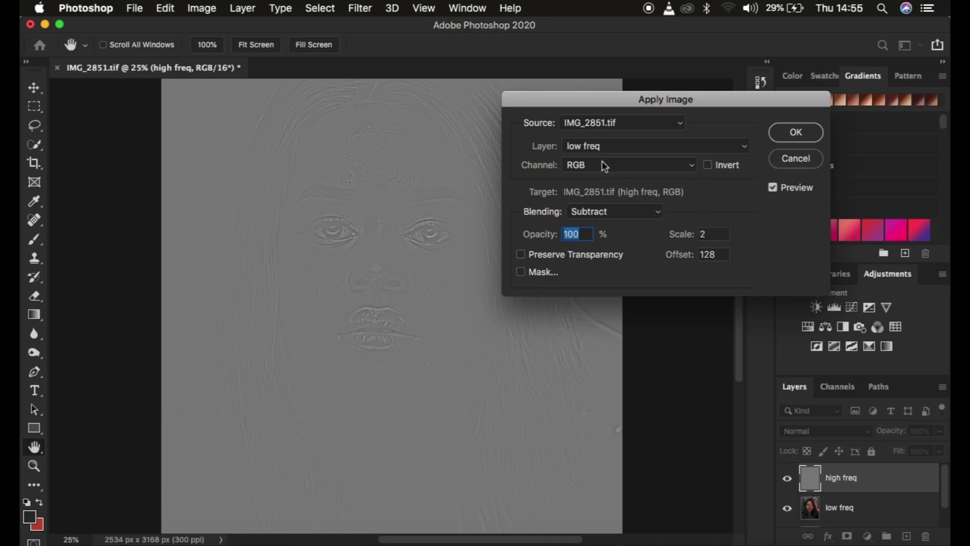
left_click(601, 209)
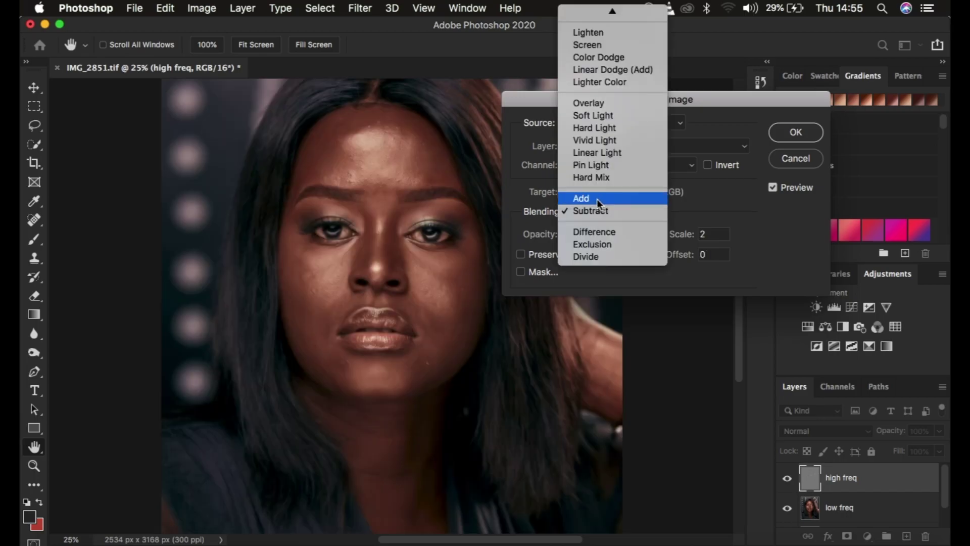
left_click(596, 199)
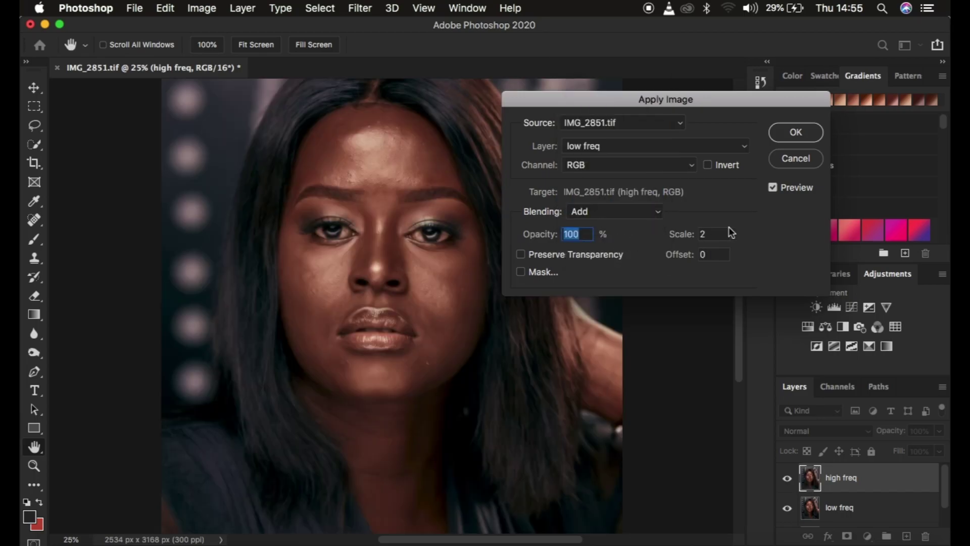
left_click(709, 167)
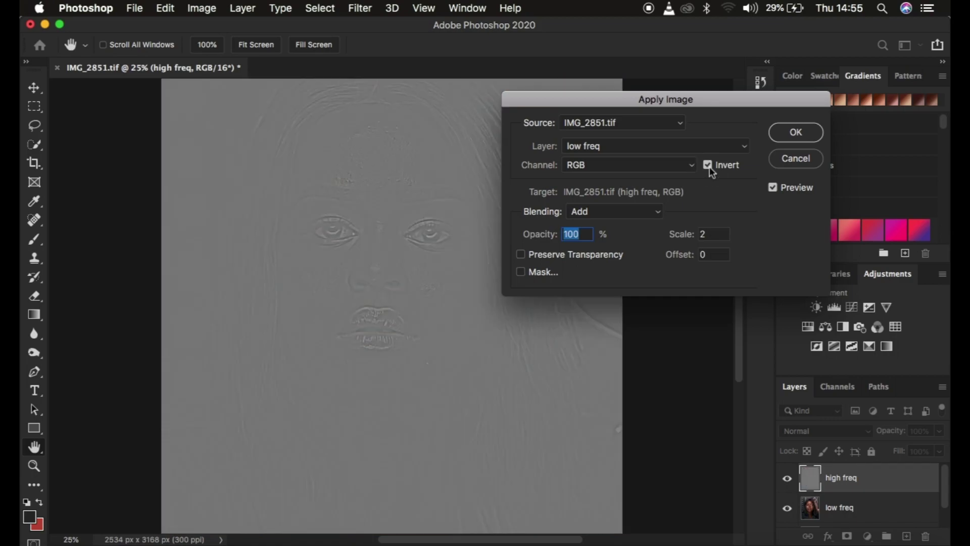
- Commit Apply Image so high freq becomes a grey fine-detail texture layer
left_click(796, 132)
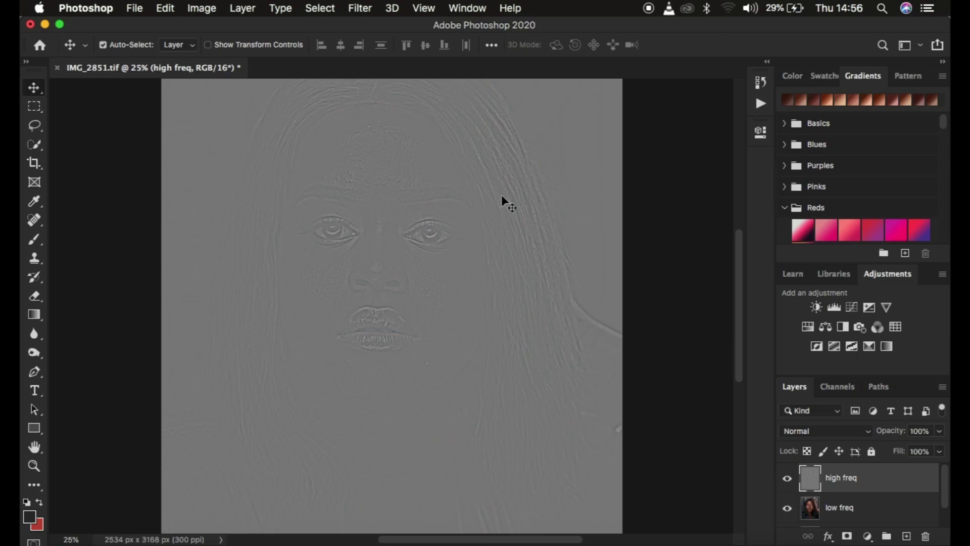
left_click(815, 433)
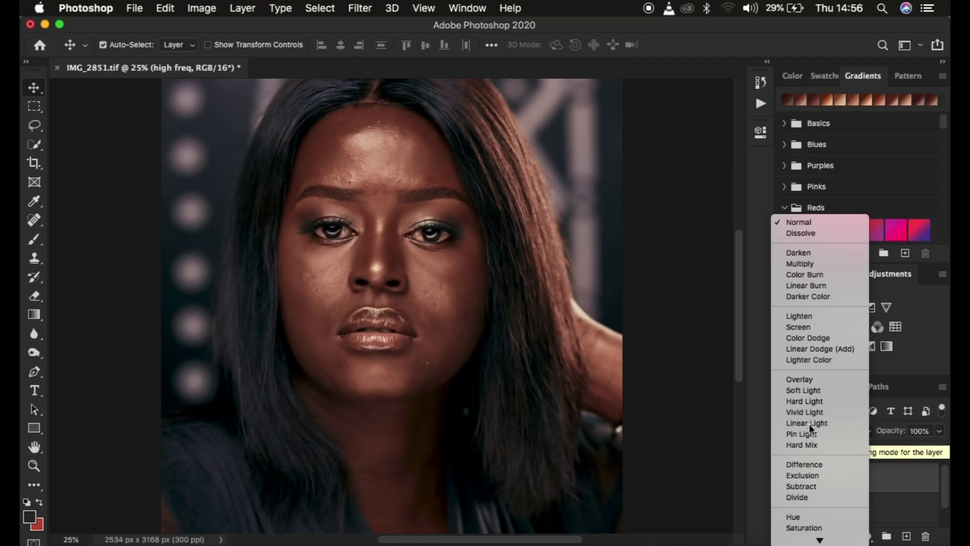
- Set high freq's blend mode to Linear Light and also select low freq
left_click(808, 424)
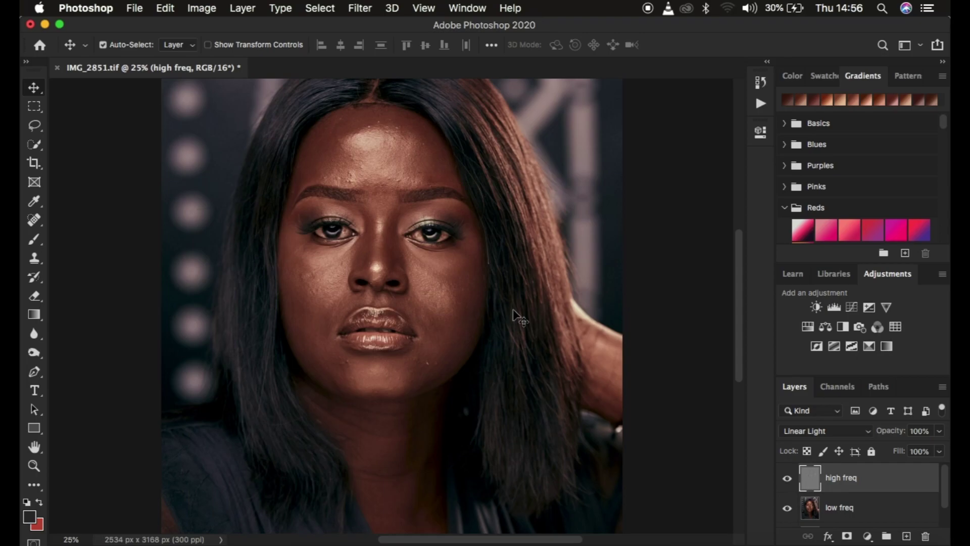
left_click(876, 505)
- Group high freq and low freq and name the group 'FREQ SEP'
key("super")
key("super+g")
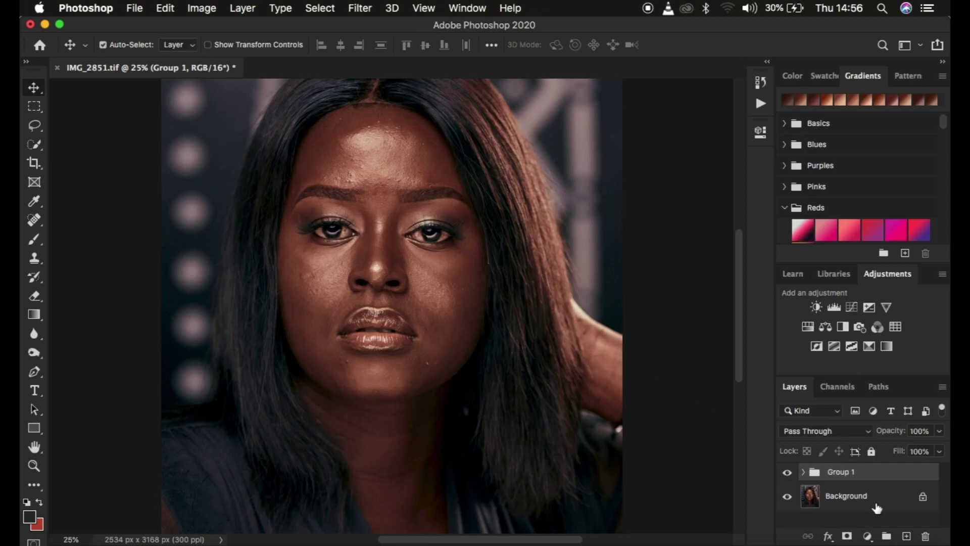
double_click(836, 473)
type("fff")
key("BackSpace")
key("BackSpace")
key("BackSpace")
type("FREQ A")
type("EP")
key("BackSpace")
key("BackSpace")
key("BackSpace")
type("SEP")
key("Return")
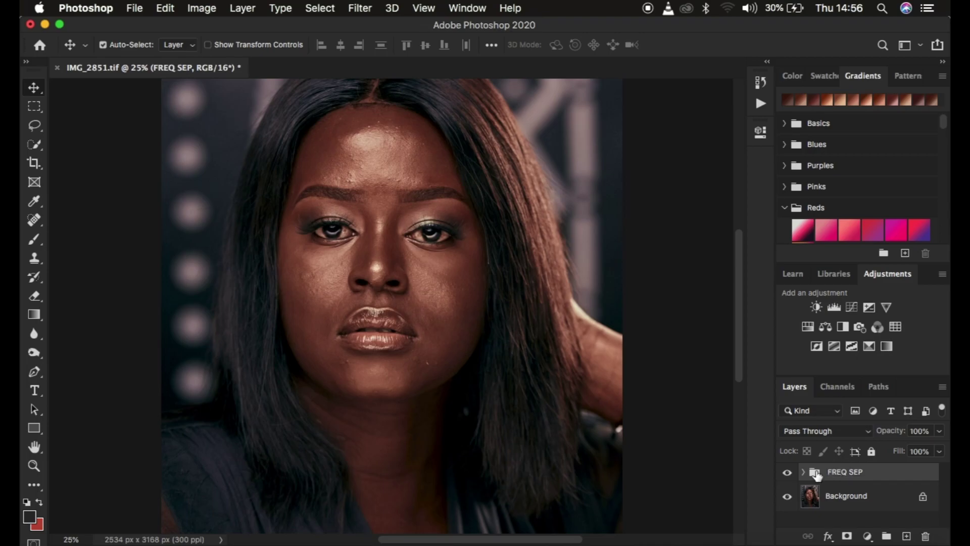
- Toggle Background and FREQ SEP visibility to compare against the original
left_click(788, 498)
left_click(788, 496)
left_click(787, 472)
left_click(786, 474)
- Expand FREQ SEP and toggle low freq and high freq visibility to compare
left_click(803, 473)
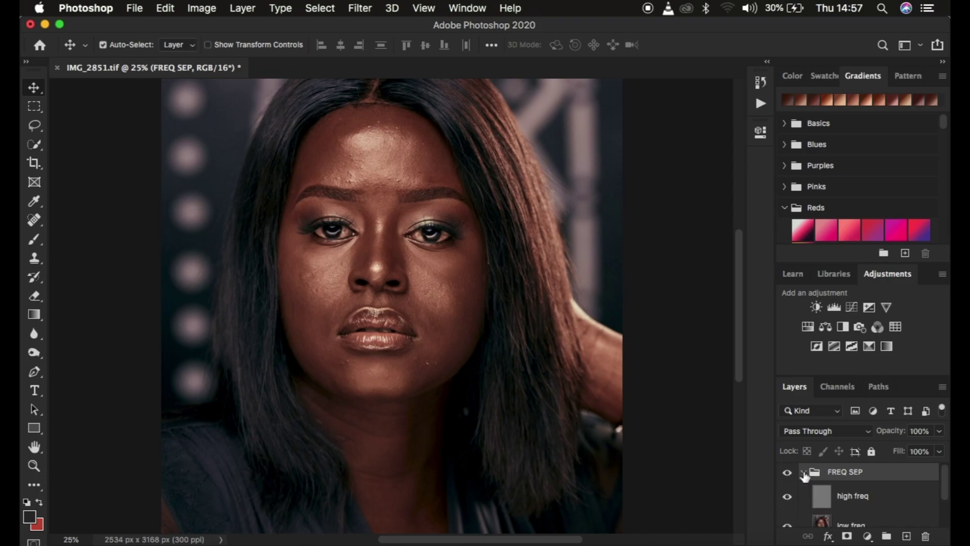
scroll(804, 501, "down", 2)
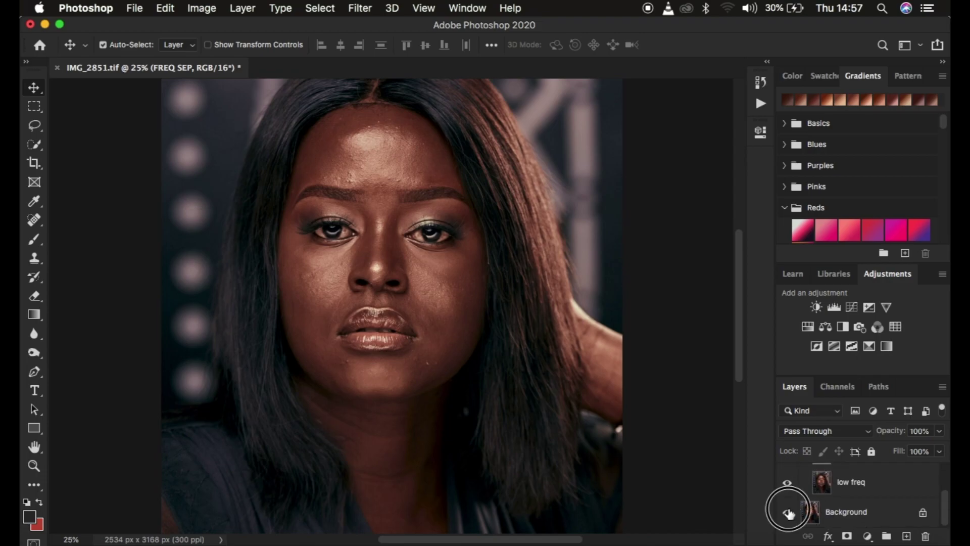
scroll(890, 483, "up", 2)
scroll(869, 493, "down", 1)
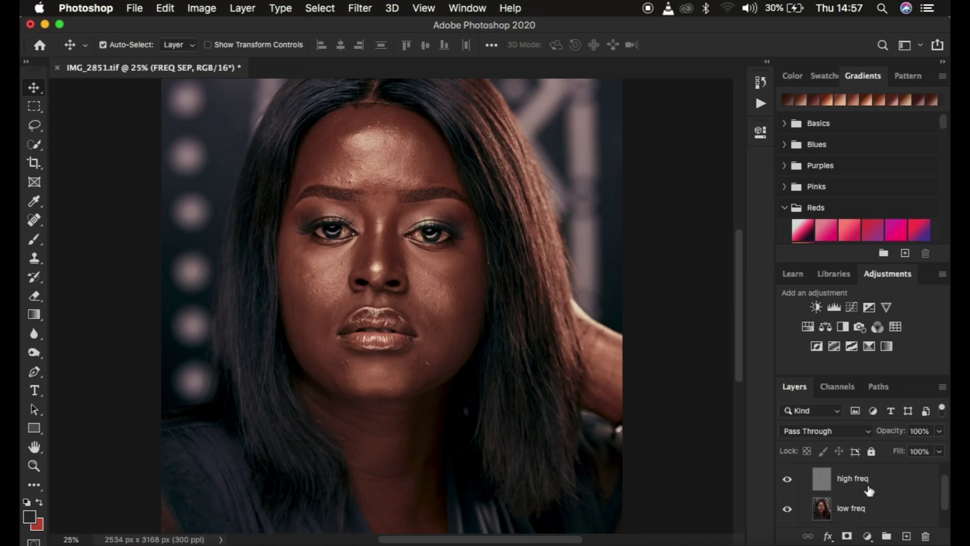
left_click(788, 509)
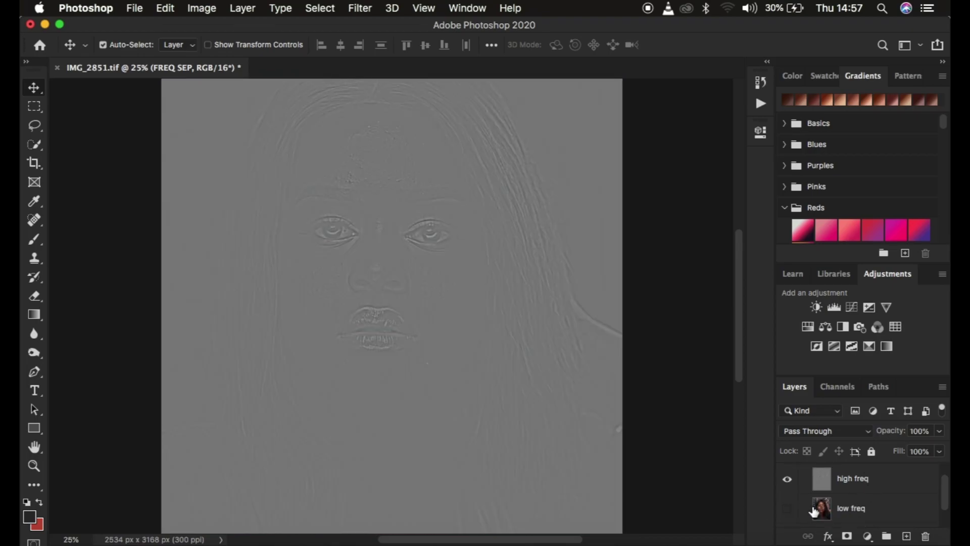
left_click(788, 509)
left_click(788, 478)
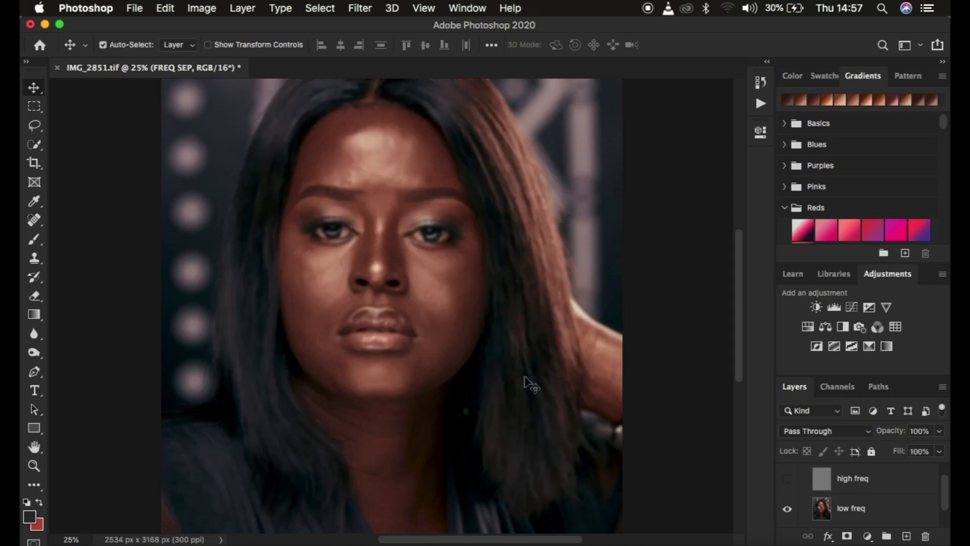
left_click(787, 479)
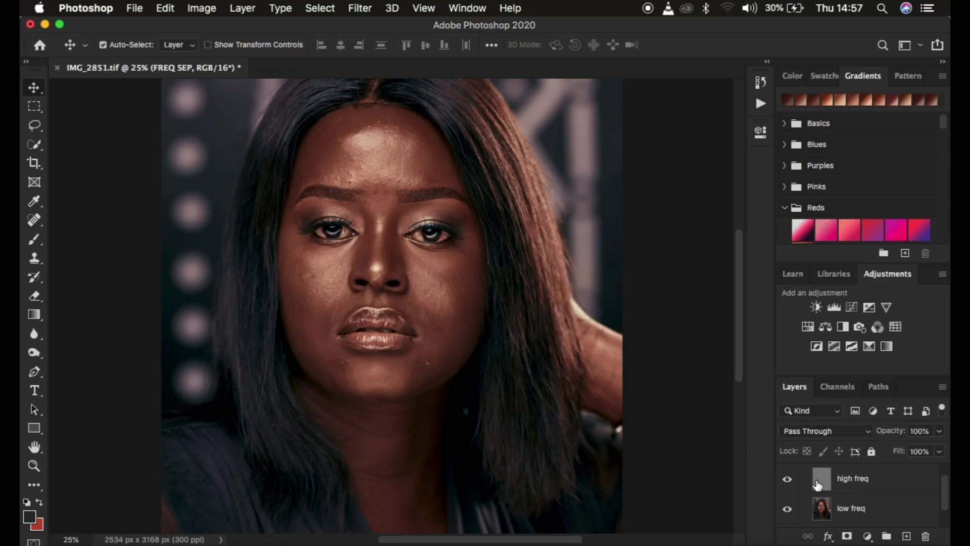
- Make Background visible, hide high freq, and select low freq for editing
scroll(864, 502, "down", 1)
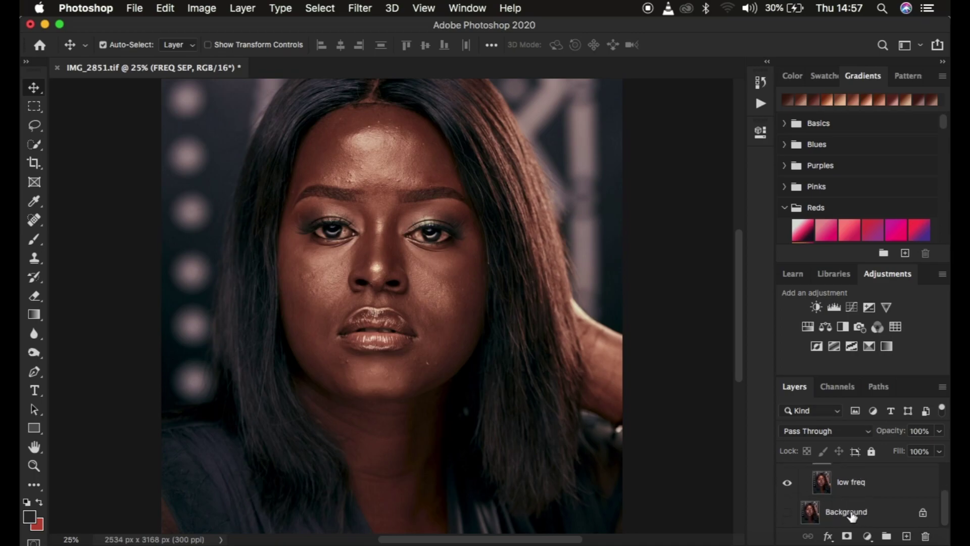
left_click(787, 512)
scroll(874, 502, "up", 2)
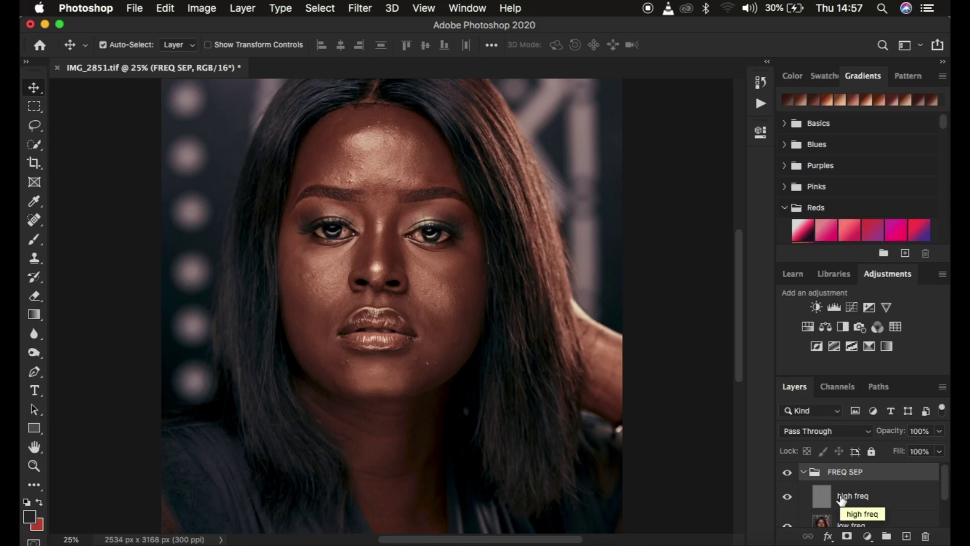
scroll(842, 500, "down", 2)
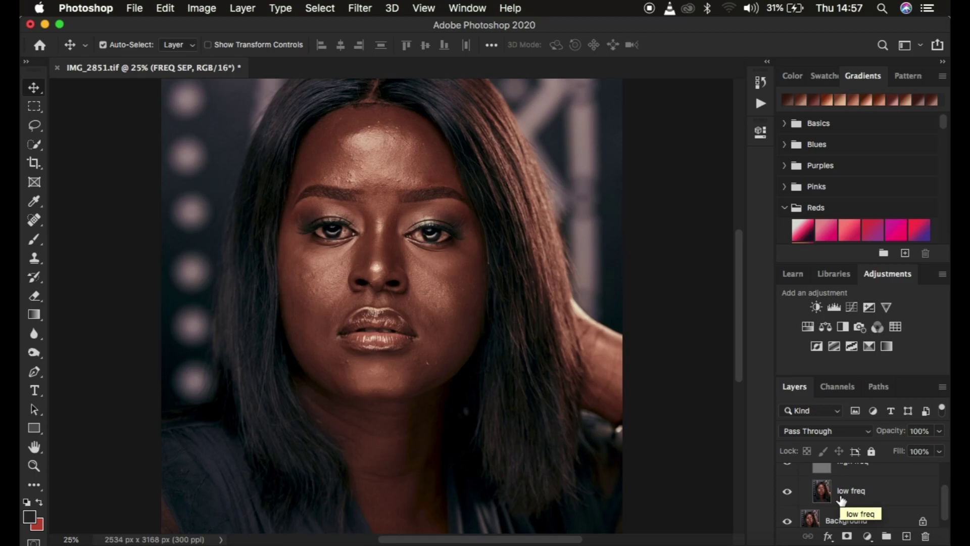
scroll(882, 482, "up", 2)
scroll(882, 482, "down", 1)
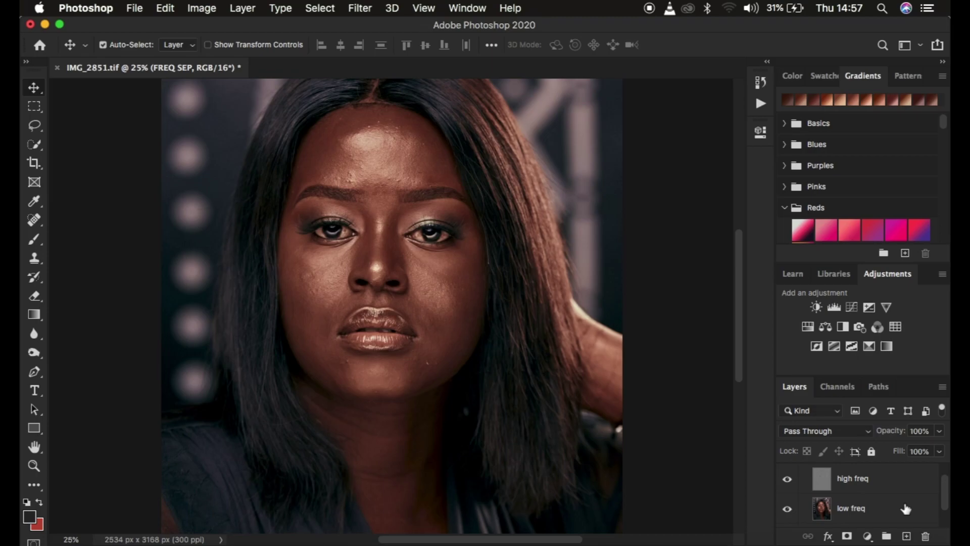
left_click(789, 481)
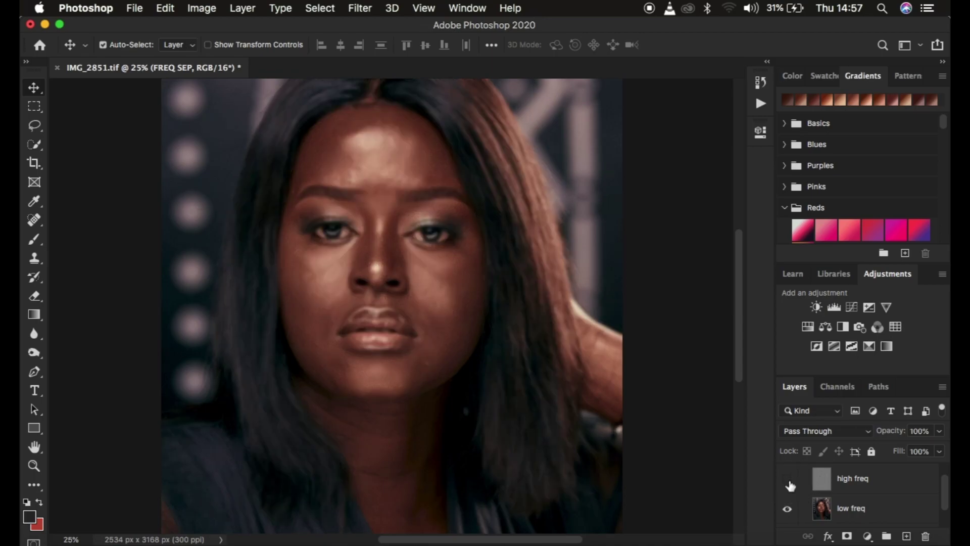
left_click(865, 513)
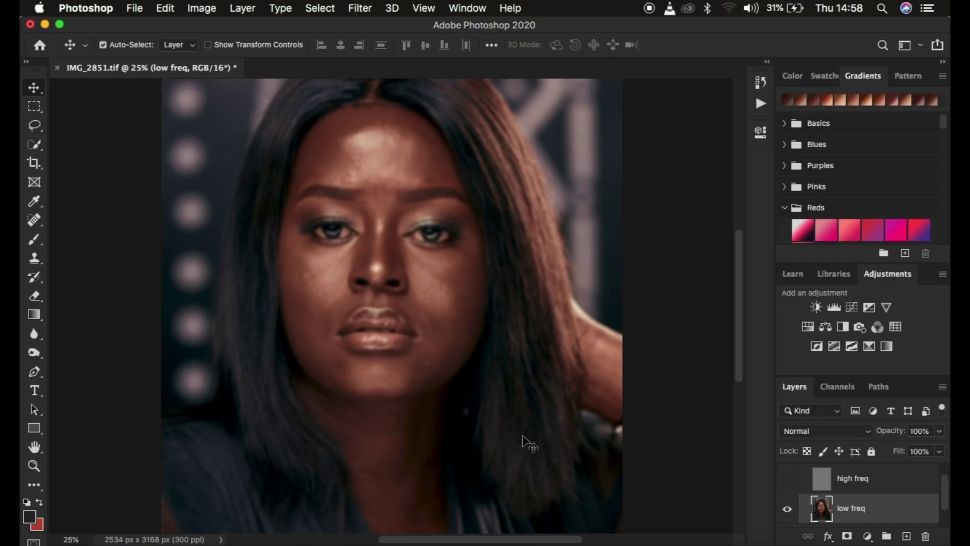
- Zoom out to the whole portrait and switch from the Brush tool to the Mixer Brush Tool
key("super+minus")
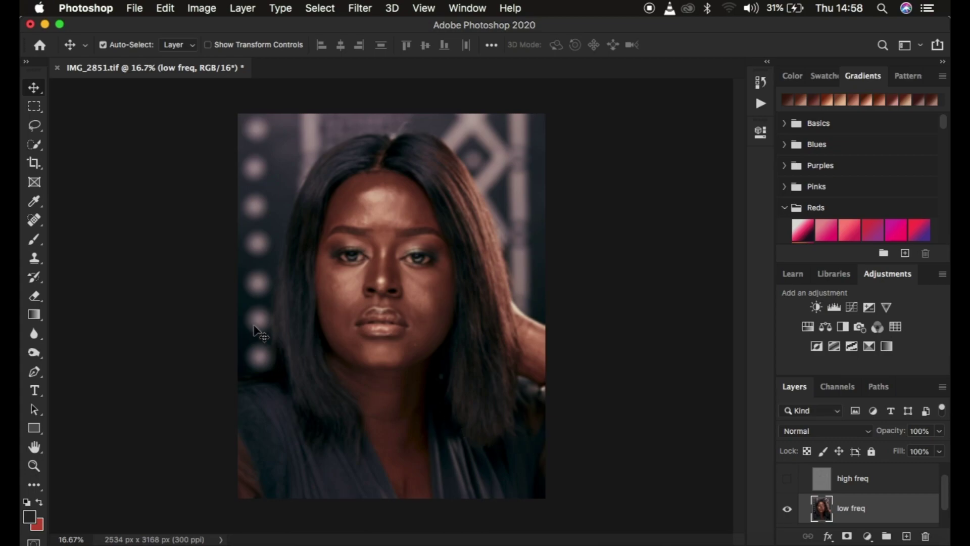
left_click(33, 239)
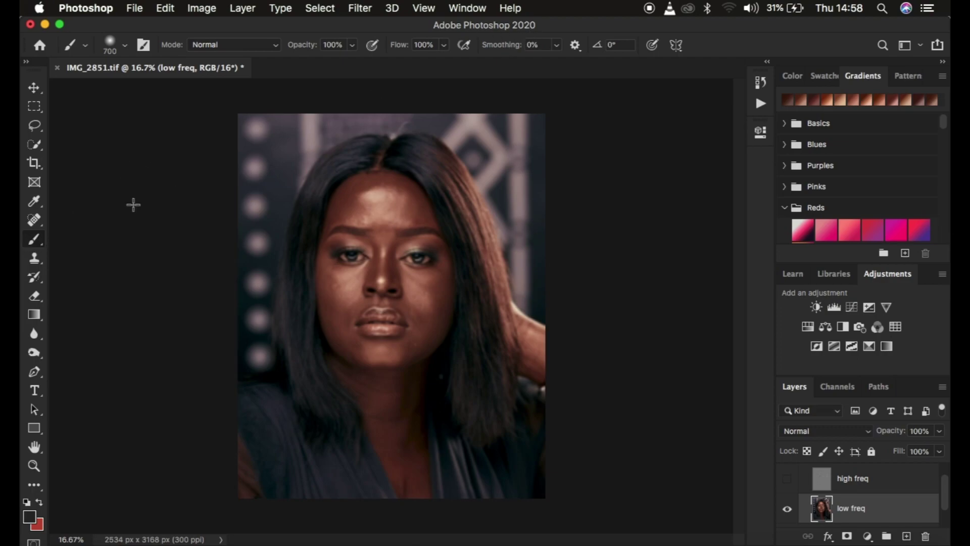
right_click(37, 239)
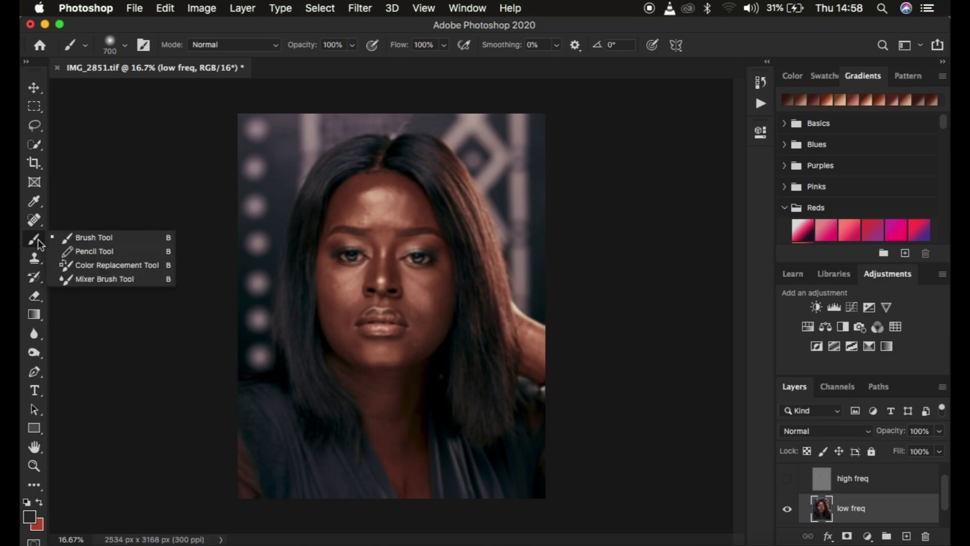
left_click(109, 279)
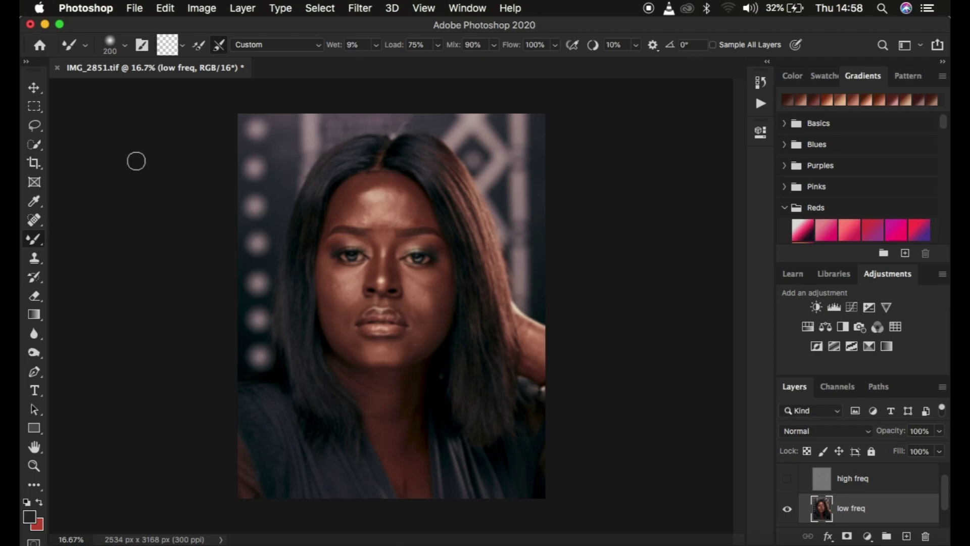
- Check the Soft Round brush presets, then clean the loaded paint out of the Mixer Brush
left_click(125, 47)
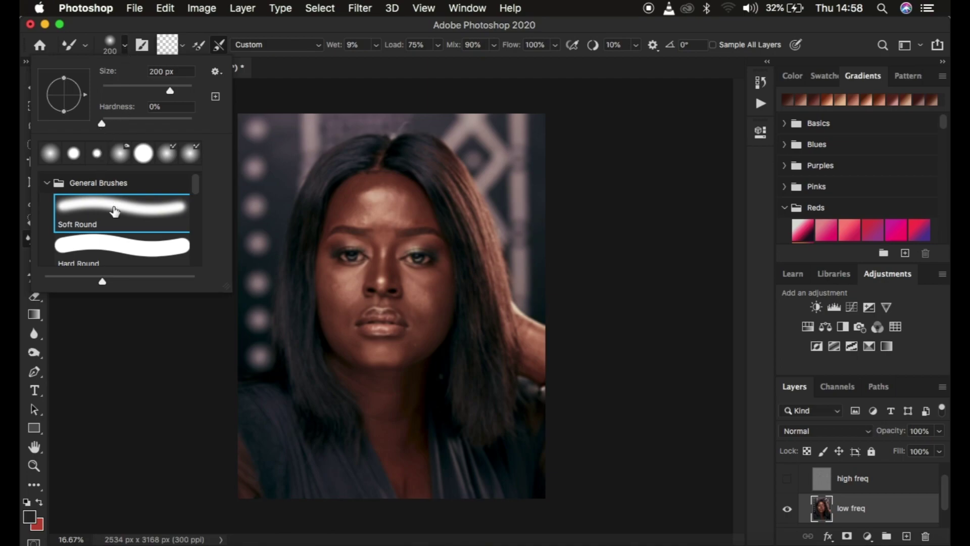
left_click(124, 49)
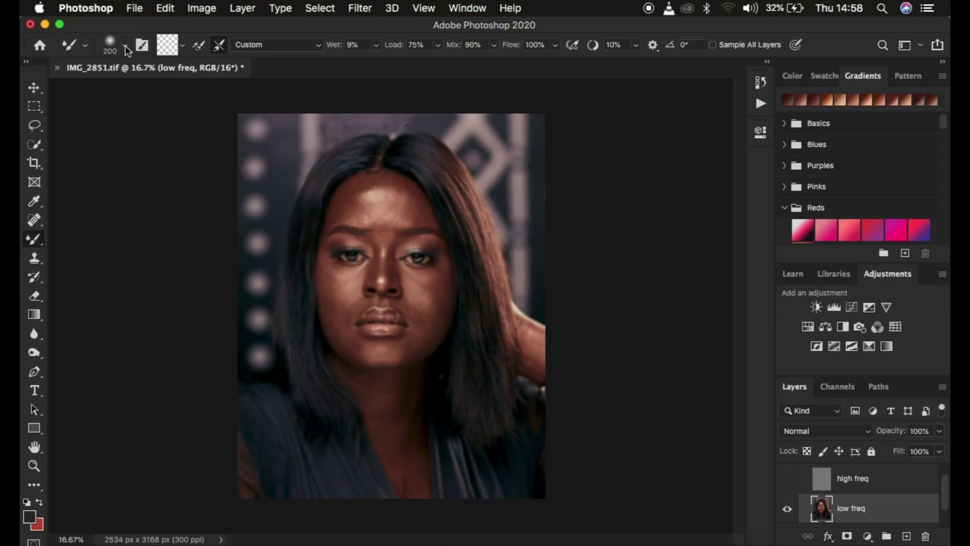
left_click(183, 45)
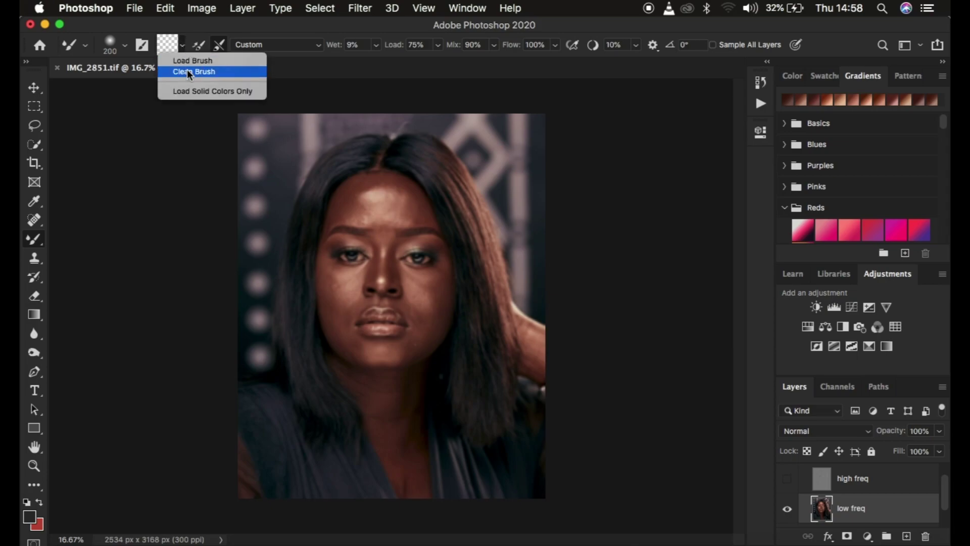
left_click(188, 71)
left_click(184, 45)
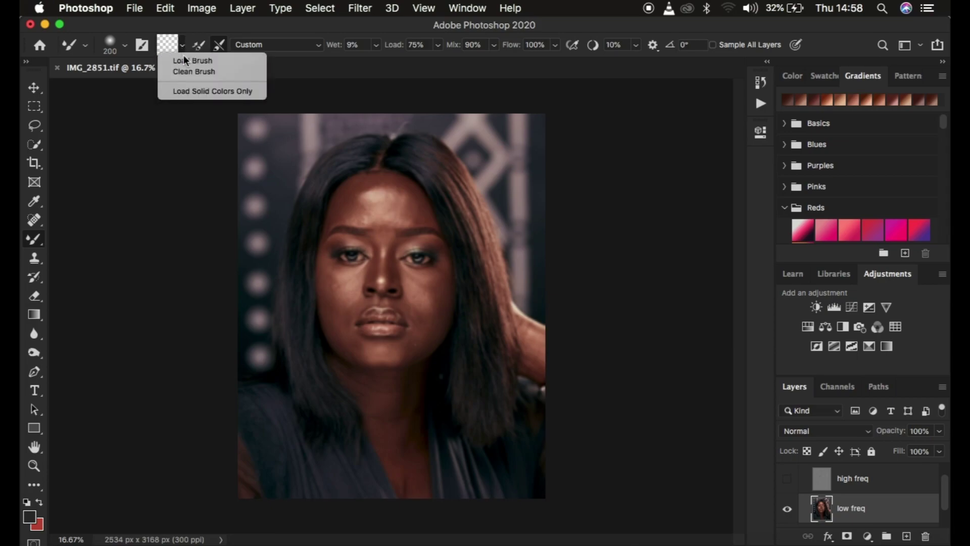
left_click(191, 70)
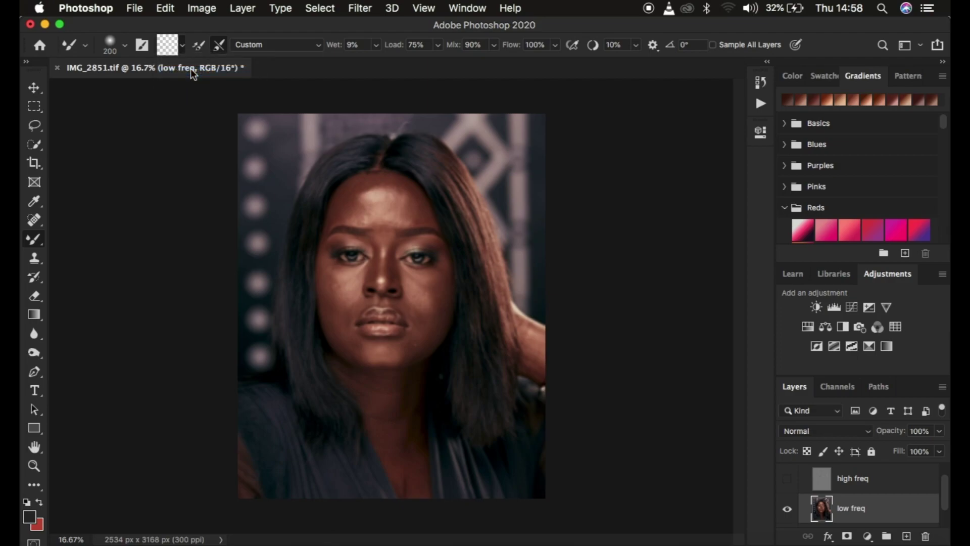
- Blend the forehead tones with a looping Mixer Brush stroke on the low freq layer
mouse_move(363, 221)
left_mouse_down()
mouse_move(366, 192)
mouse_move(391, 188)
mouse_move(402, 211)
mouse_move(368, 239)
mouse_move(347, 214)
mouse_move(373, 190)
mouse_move(393, 194)
mouse_move(411, 236)
mouse_move(376, 213)
mouse_move(397, 187)
mouse_move(415, 226)
mouse_move(396, 217)
left_mouse_up()
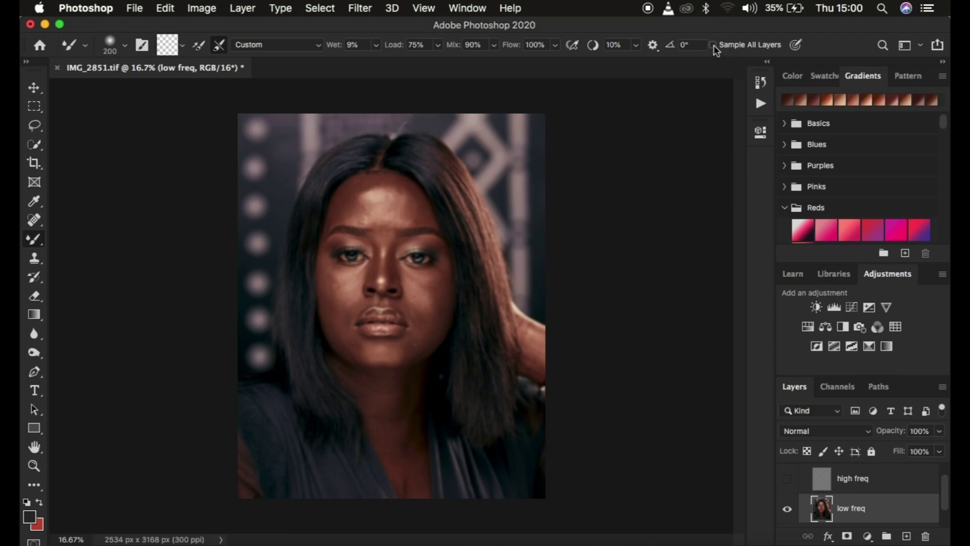
- Show the high freq layer again, blend the forehead further, and zoom in on the face
left_click(787, 479)
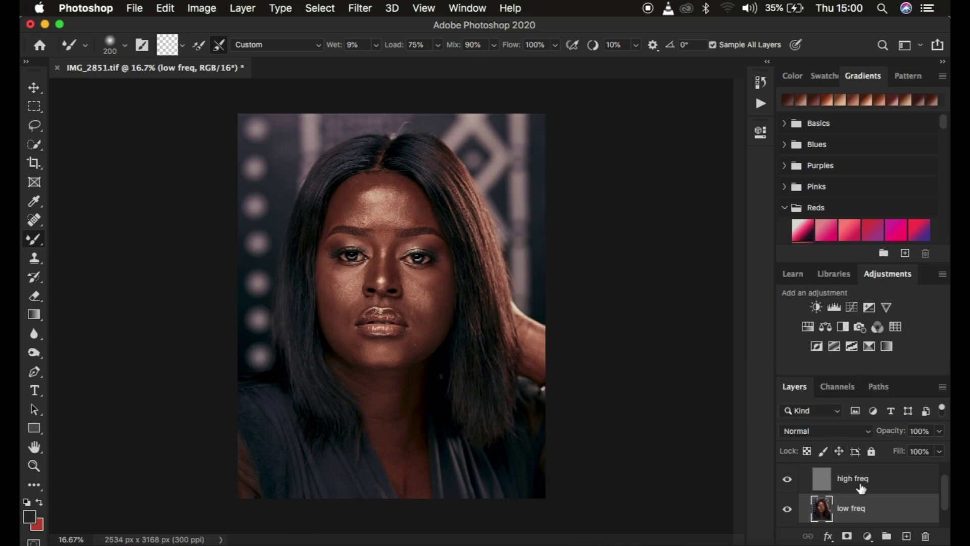
scroll(879, 485, "up", 1)
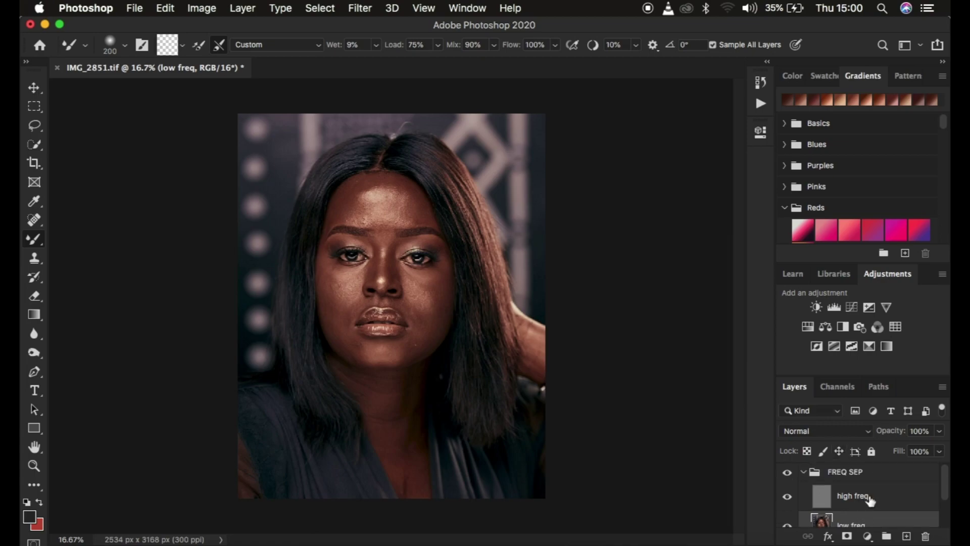
mouse_move(363, 201)
left_mouse_down()
mouse_move(390, 197)
mouse_move(386, 205)
mouse_move(353, 199)
mouse_move(361, 206)
left_mouse_up()
key("super+plus")
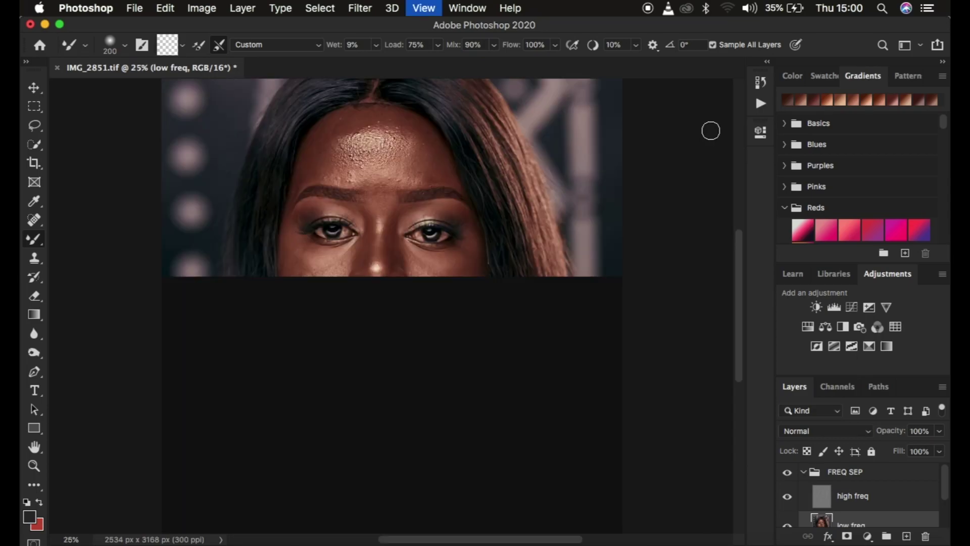
key("super+plus")
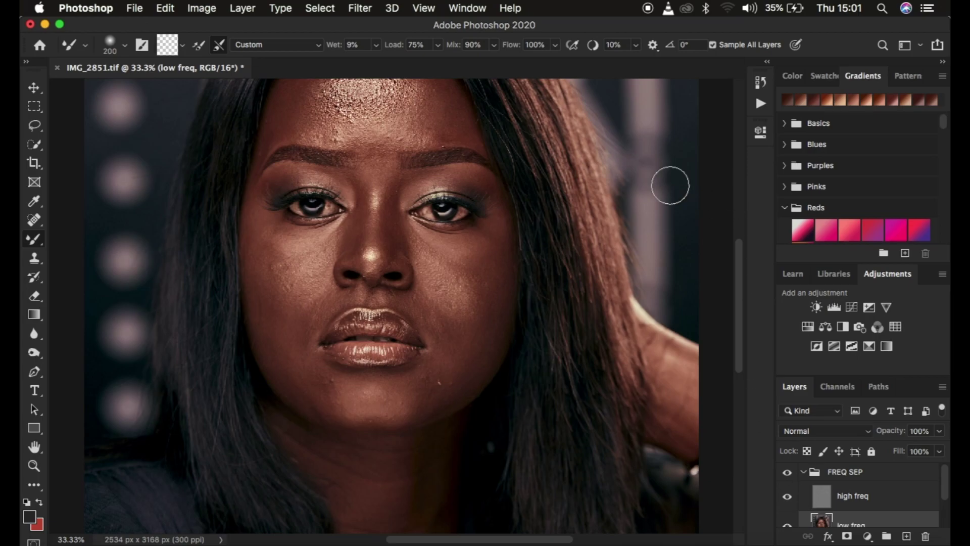
- Undo the last forehead stroke and resize the Mixer Brush to 250 px
key("super+z")
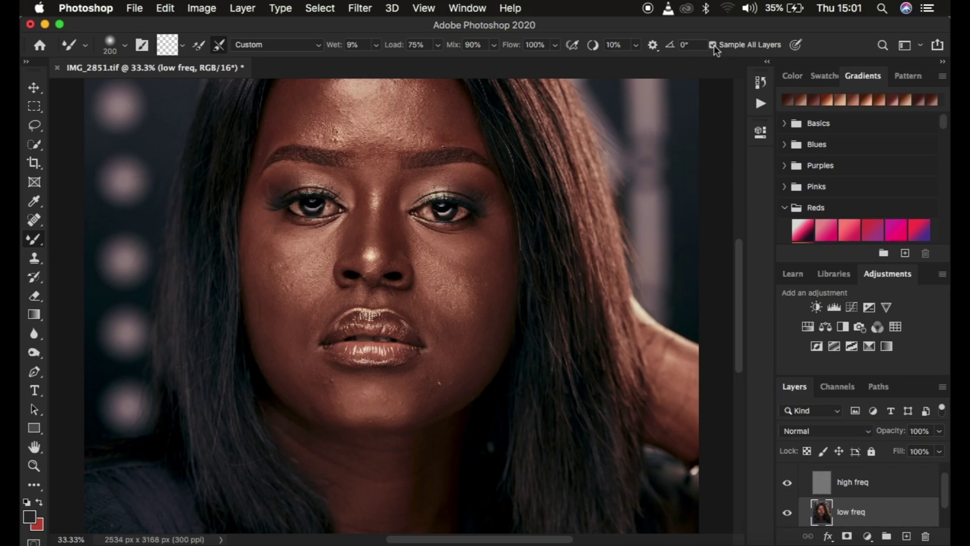
key("super+minus")
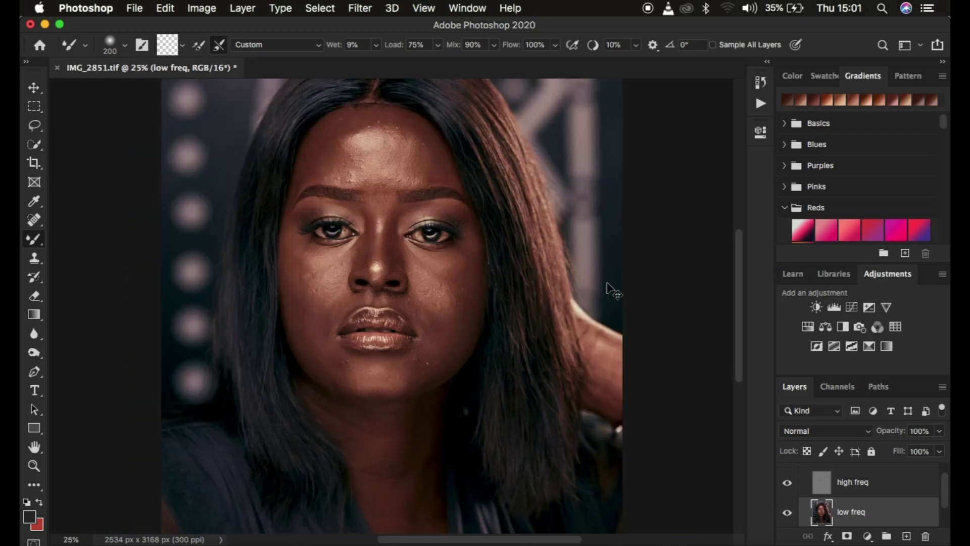
key("super+minus")
key("super+plus")
key("super+minus")
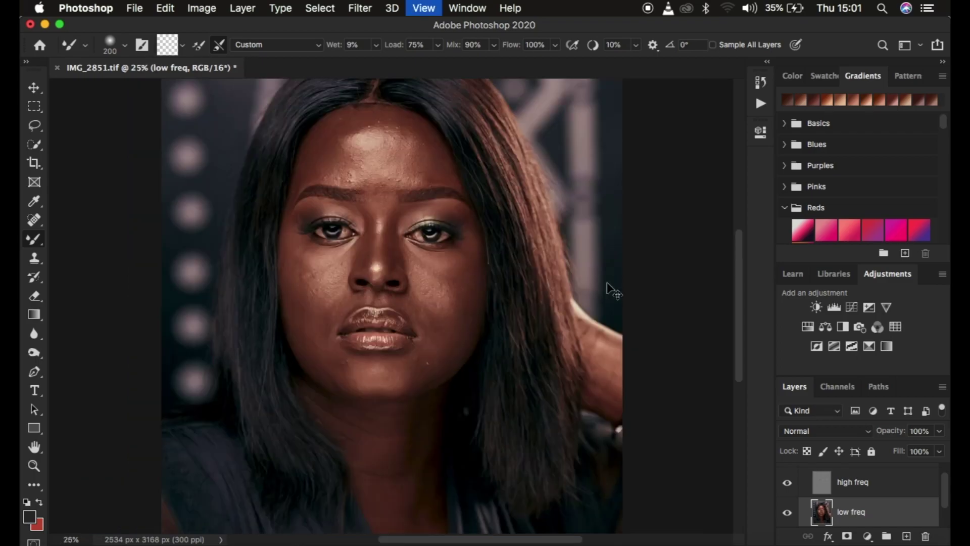
key("super+minus")
key("super+minus")
key("super+plus")
key("super+plus")
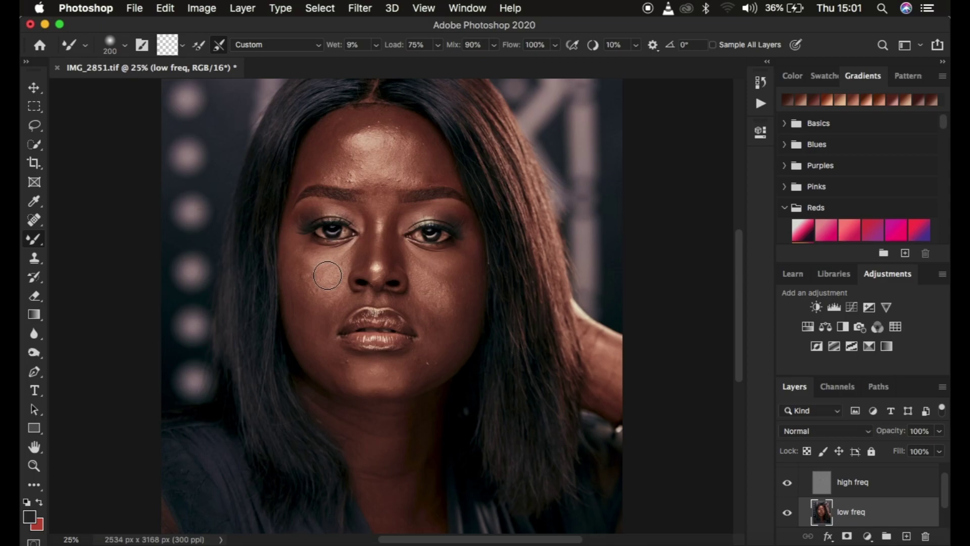
key("bracketleft")
key("bracketright")
key("bracketright")
key("bracketright")
- Hide the high freq layer, then blend the right cheek and left forehead with a 175 px brush
left_click(788, 484)
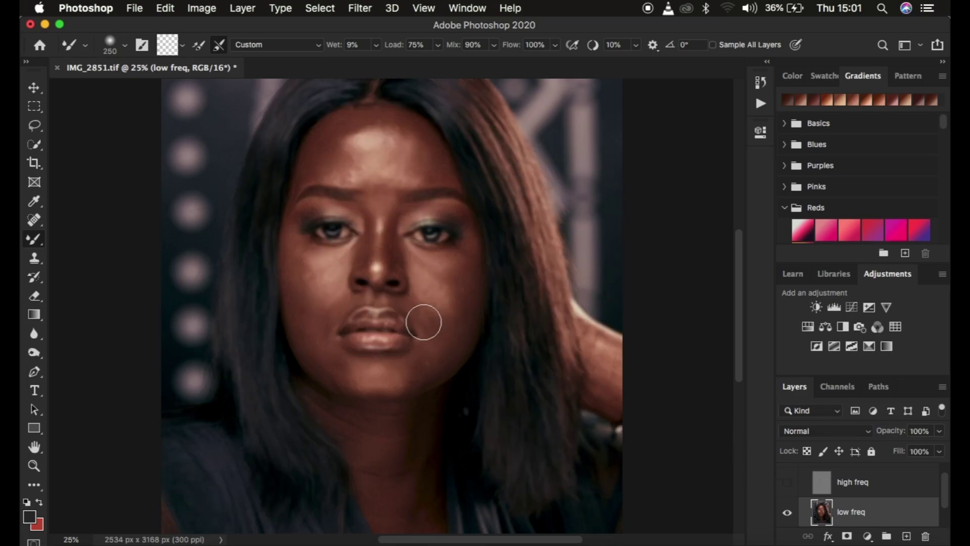
mouse_move(425, 264)
left_mouse_down()
mouse_move(433, 303)
mouse_move(464, 288)
mouse_move(457, 264)
mouse_move(461, 283)
left_mouse_up()
key("bracketleft")
key("bracketleft")
mouse_move(324, 150)
left_mouse_down()
mouse_move(325, 132)
mouse_move(319, 158)
mouse_move(335, 166)
mouse_move(339, 123)
left_mouse_up()
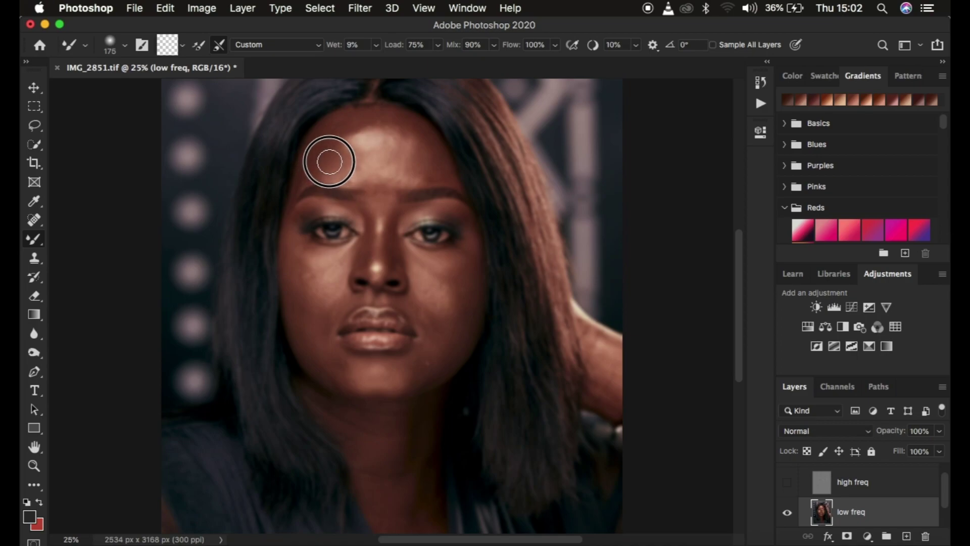
- Blend the forehead tones up to the hairline and across the area above the left brow
mouse_move(325, 152)
left_mouse_down()
mouse_move(338, 126)
mouse_move(322, 151)
mouse_move(348, 121)
mouse_move(301, 176)
mouse_move(321, 147)
mouse_move(320, 169)
mouse_move(296, 184)
mouse_move(335, 125)
mouse_move(357, 113)
mouse_move(404, 122)
mouse_move(432, 146)
mouse_move(435, 175)
mouse_move(430, 150)
left_mouse_up()
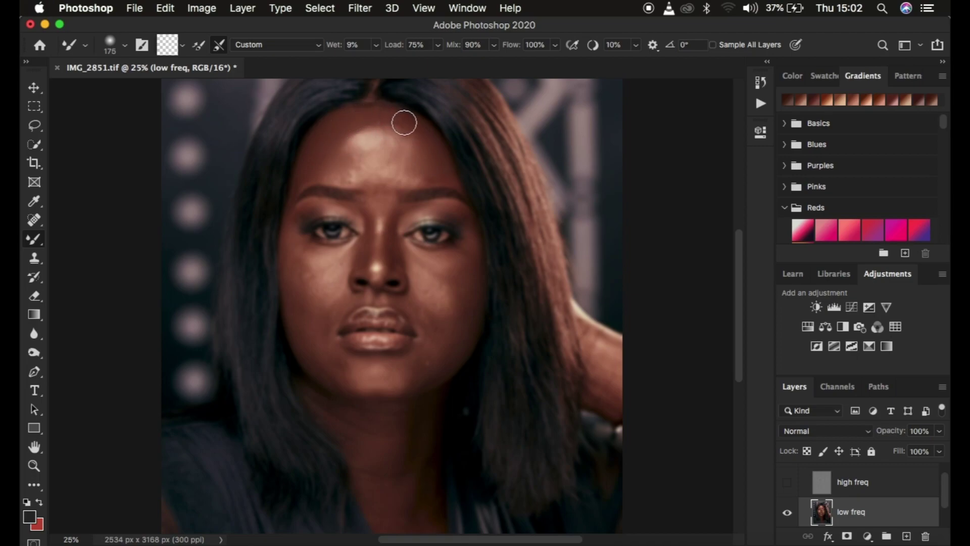
mouse_move(400, 121)
left_mouse_down()
mouse_move(428, 155)
mouse_move(401, 120)
mouse_move(427, 173)
mouse_move(408, 129)
mouse_move(421, 167)
left_mouse_up()
mouse_move(434, 165)
left_mouse_down()
mouse_move(418, 134)
mouse_move(416, 142)
mouse_move(385, 121)
mouse_move(440, 163)
mouse_move(415, 144)
mouse_move(402, 176)
mouse_move(405, 145)
left_mouse_up()
mouse_move(361, 122)
left_mouse_down()
mouse_move(342, 158)
mouse_move(346, 142)
mouse_move(330, 160)
left_mouse_up()
mouse_move(413, 126)
left_mouse_down()
mouse_move(415, 156)
mouse_move(435, 165)
mouse_move(421, 163)
left_mouse_up()
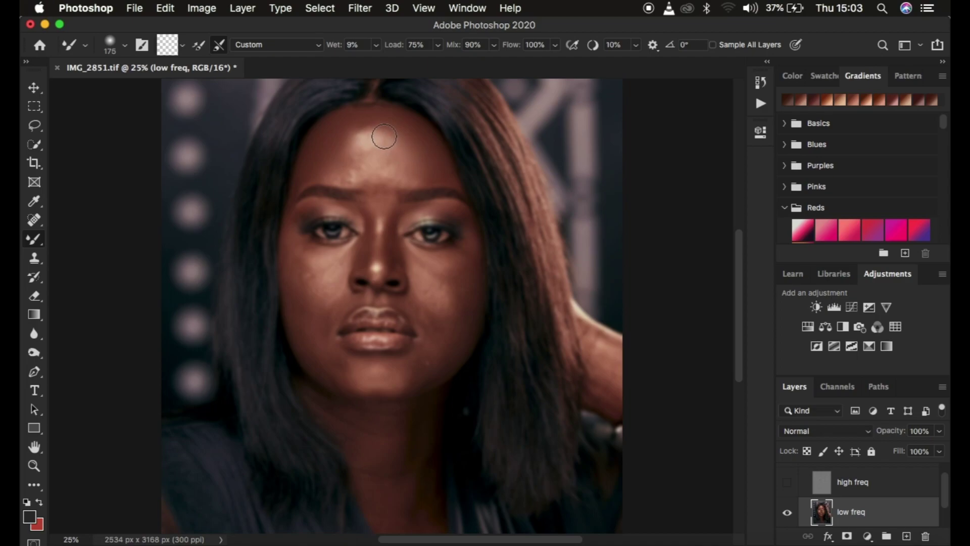
mouse_move(383, 134)
left_mouse_down()
mouse_move(397, 149)
mouse_move(394, 177)
mouse_move(418, 162)
mouse_move(372, 122)
mouse_move(351, 151)
mouse_move(350, 137)
mouse_move(348, 163)
mouse_move(365, 124)
mouse_move(353, 136)
mouse_move(392, 156)
mouse_move(388, 179)
left_mouse_up()
left_click_drag(326, 173, 387, 162)
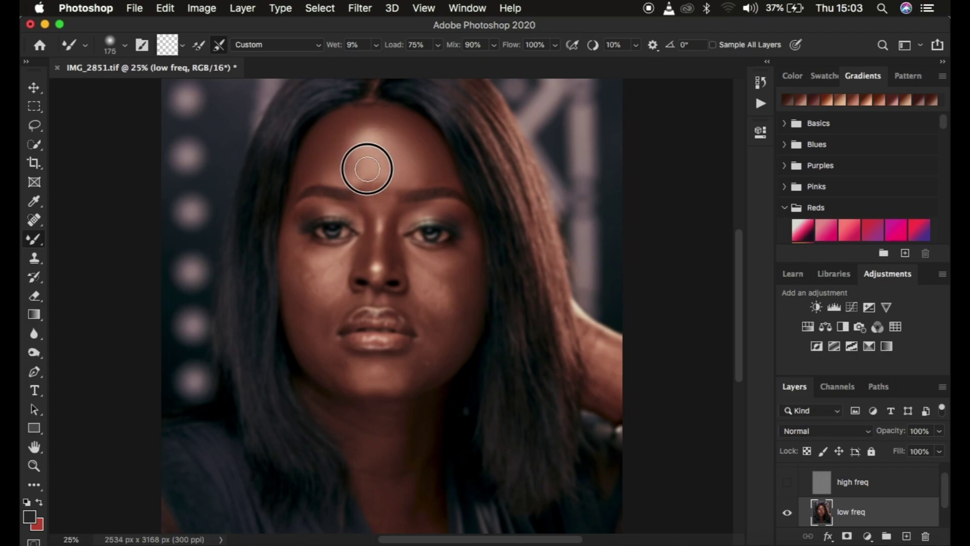
mouse_move(368, 174)
left_mouse_down()
mouse_move(325, 162)
mouse_move(325, 173)
left_mouse_up()
- Smooth the skin between and above both brows and soften the forehead highlight
left_click_drag(399, 170, 383, 196)
left_click_drag(416, 165, 435, 166)
mouse_move(336, 152)
left_mouse_down()
mouse_move(353, 173)
mouse_move(346, 143)
mouse_move(362, 130)
mouse_move(387, 134)
mouse_move(380, 172)
left_mouse_up()
mouse_move(382, 123)
left_mouse_down()
mouse_move(373, 123)
mouse_move(381, 138)
mouse_move(411, 162)
left_mouse_up()
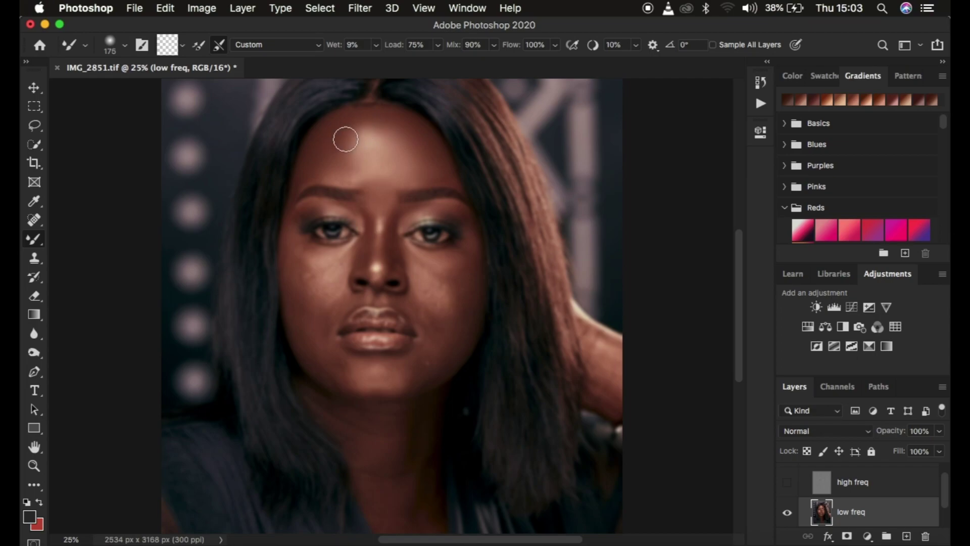
mouse_move(364, 126)
left_mouse_down()
mouse_move(354, 130)
mouse_move(377, 137)
left_mouse_up()
mouse_move(369, 190)
left_mouse_down()
mouse_move(338, 173)
mouse_move(295, 182)
mouse_move(306, 187)
left_mouse_up()
mouse_move(426, 159)
left_mouse_down()
mouse_move(448, 180)
mouse_move(408, 181)
mouse_move(445, 178)
left_mouse_up()
mouse_move(376, 128)
left_mouse_down()
mouse_move(343, 130)
mouse_move(380, 127)
mouse_move(355, 151)
mouse_move(373, 178)
mouse_move(357, 175)
mouse_move(349, 147)
mouse_move(361, 165)
mouse_move(394, 129)
mouse_move(388, 120)
mouse_move(398, 138)
mouse_move(387, 167)
left_mouse_up()
left_click_drag(403, 125, 405, 135)
left_click(788, 483)
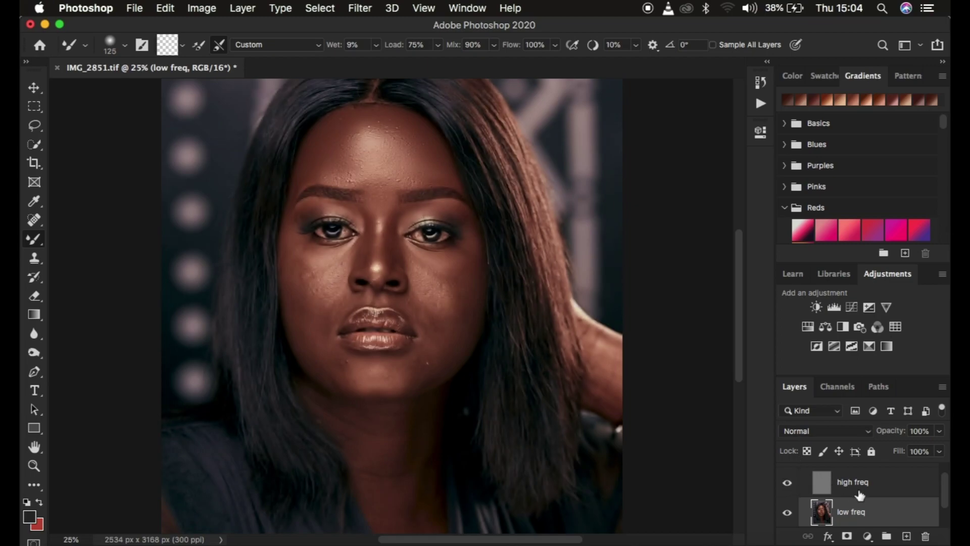
scroll(889, 498, "up", 1)
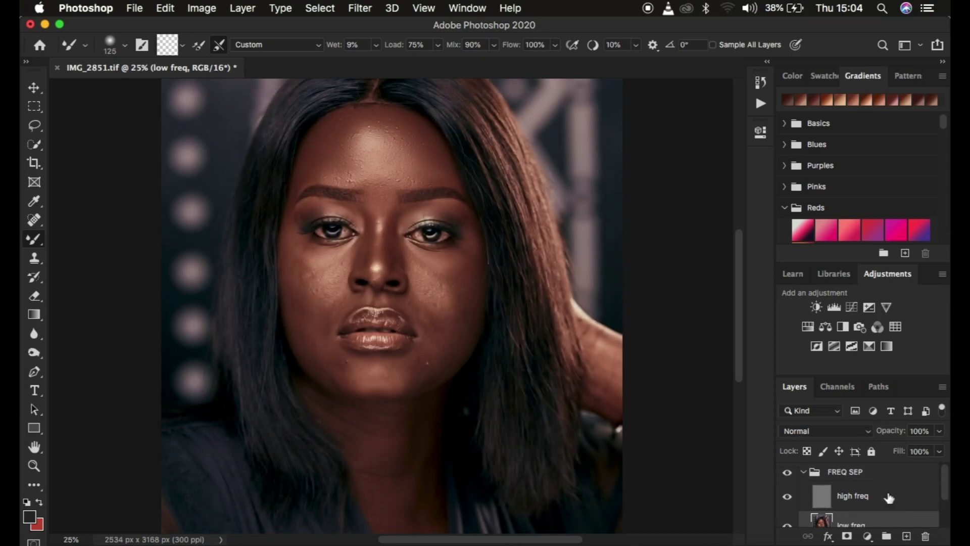
left_click(789, 475)
left_click(789, 475)
left_click(788, 475)
left_click(789, 475)
left_click(789, 475)
left_click(789, 475)
left_click(789, 475)
left_click(789, 475)
left_click(788, 498)
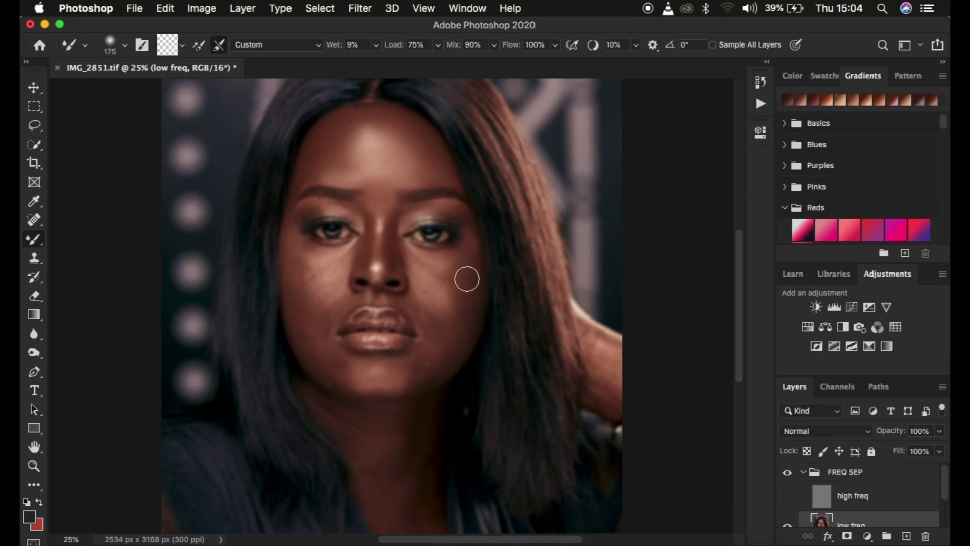
- Blend the tones on both cheeks, the upper-lip corner and the cheek beside the nose
mouse_move(456, 311)
left_mouse_down()
mouse_move(466, 262)
mouse_move(444, 309)
mouse_move(468, 262)
mouse_move(446, 342)
mouse_move(465, 250)
mouse_move(445, 348)
left_mouse_up()
mouse_move(310, 288)
left_mouse_down()
mouse_move(293, 243)
mouse_move(299, 306)
mouse_move(297, 258)
mouse_move(307, 309)
mouse_move(303, 277)
mouse_move(318, 314)
mouse_move(297, 310)
mouse_move(297, 321)
mouse_move(338, 369)
mouse_move(370, 374)
mouse_move(331, 362)
mouse_move(373, 376)
mouse_move(421, 373)
mouse_move(429, 353)
mouse_move(422, 363)
mouse_move(435, 360)
mouse_move(422, 350)
mouse_move(423, 368)
mouse_move(431, 365)
mouse_move(405, 382)
mouse_move(339, 371)
mouse_move(338, 358)
left_mouse_up()
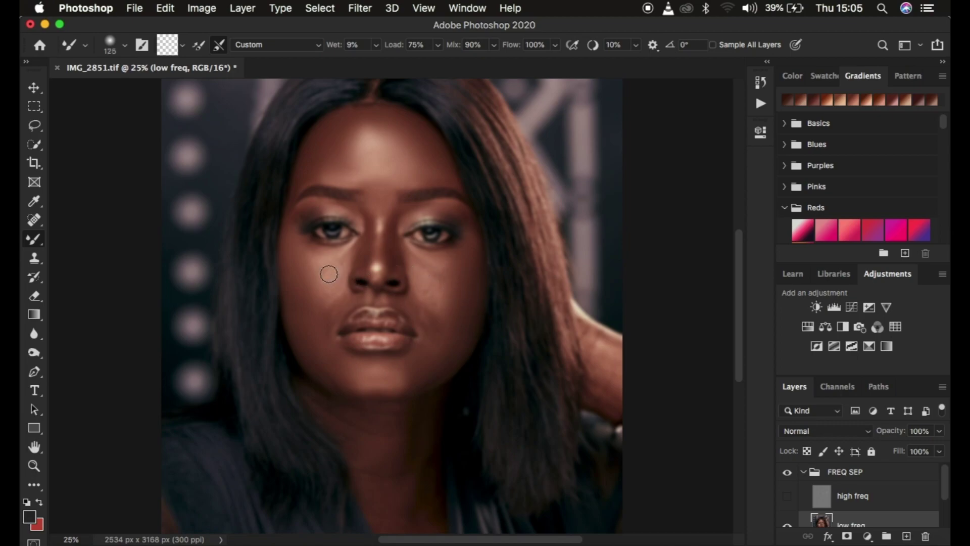
mouse_move(329, 274)
left_mouse_down()
mouse_move(305, 256)
mouse_move(314, 275)
mouse_move(325, 264)
mouse_move(319, 273)
mouse_move(312, 264)
mouse_move(314, 286)
mouse_move(316, 260)
mouse_move(298, 249)
left_mouse_up()
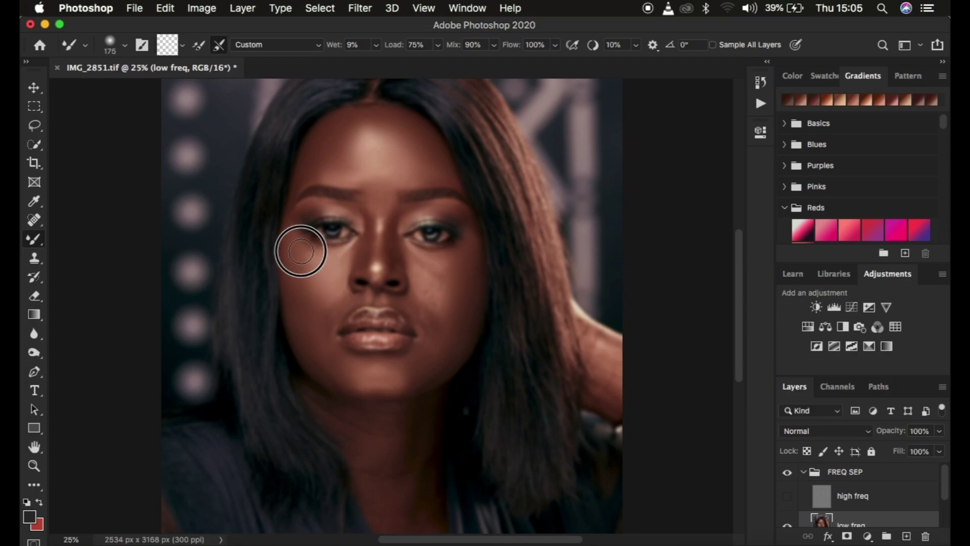
mouse_move(455, 266)
left_mouse_down()
mouse_move(447, 293)
mouse_move(444, 268)
mouse_move(458, 313)
left_mouse_up()
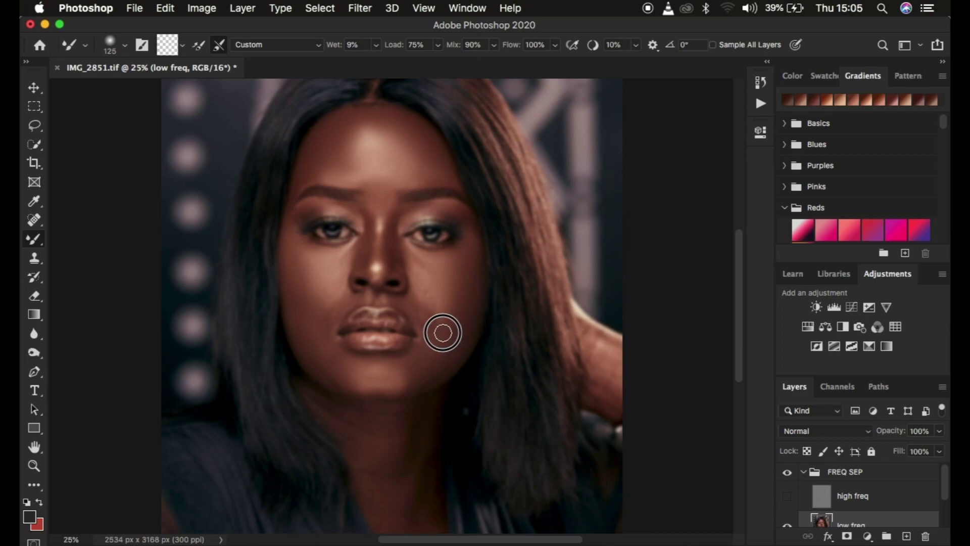
left_click_drag(424, 314, 440, 323)
mouse_move(445, 282)
left_mouse_down()
mouse_move(428, 265)
mouse_move(423, 274)
mouse_move(431, 269)
mouse_move(422, 260)
mouse_move(458, 290)
mouse_move(425, 292)
left_mouse_up()
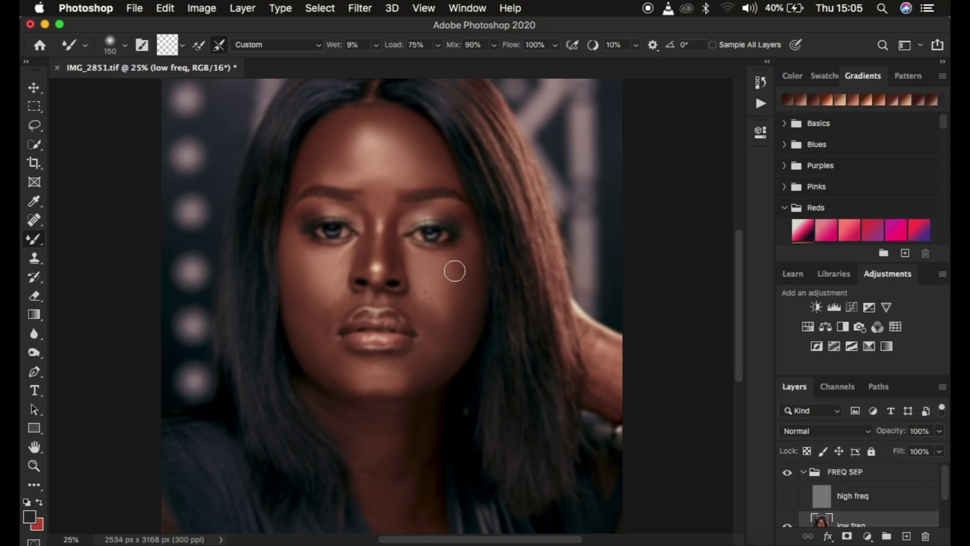
- Even out the chin, the upper lip and the skin below the eye and nose
mouse_move(363, 379)
left_mouse_down()
mouse_move(355, 375)
mouse_move(407, 366)
mouse_move(417, 354)
mouse_move(440, 362)
mouse_move(352, 382)
mouse_move(327, 368)
left_mouse_up()
left_click_drag(331, 307, 327, 325)
mouse_move(430, 304)
left_mouse_down()
mouse_move(420, 286)
mouse_move(423, 313)
left_mouse_up()
mouse_move(346, 296)
left_mouse_down()
mouse_move(329, 318)
mouse_move(335, 324)
left_mouse_up()
mouse_move(427, 273)
left_mouse_down()
mouse_move(427, 308)
mouse_move(414, 305)
mouse_move(448, 310)
mouse_move(432, 324)
mouse_move(441, 335)
mouse_move(467, 285)
mouse_move(436, 337)
left_mouse_up()
- Compare against the original by toggling the FREQ SEP group, leaving high freq hidden
left_click(787, 496)
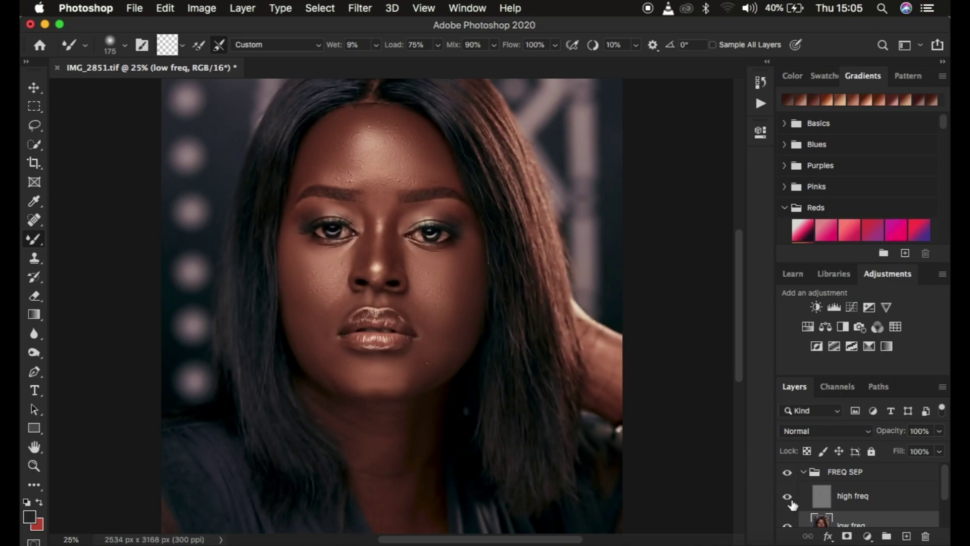
left_click(787, 475)
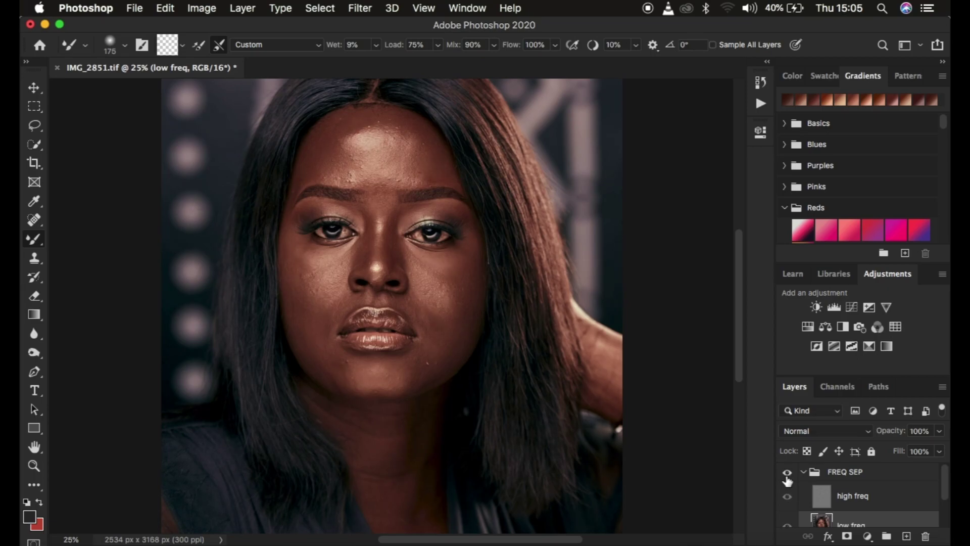
left_click(788, 497)
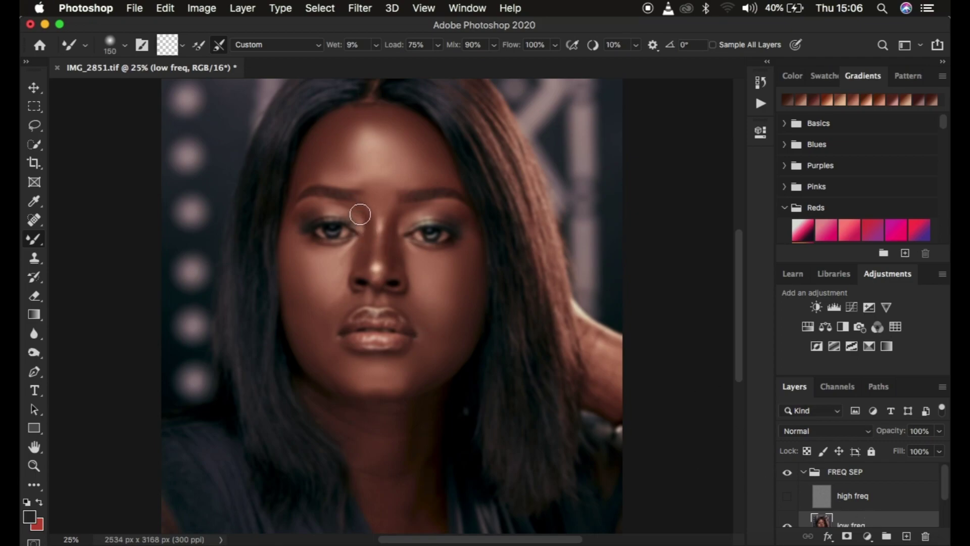
- Smooth the nose bridge, left brow, chin, mouth corners, cheeks and neck on low freq
mouse_move(354, 207)
left_mouse_down()
mouse_move(369, 238)
mouse_move(364, 260)
mouse_move(366, 216)
mouse_move(366, 262)
mouse_move(362, 207)
mouse_move(358, 214)
mouse_move(392, 231)
mouse_move(389, 268)
mouse_move(386, 229)
mouse_move(392, 259)
mouse_move(396, 222)
mouse_move(389, 273)
mouse_move(402, 210)
mouse_move(379, 202)
mouse_move(379, 265)
left_mouse_up()
left_click_drag(327, 198, 318, 206)
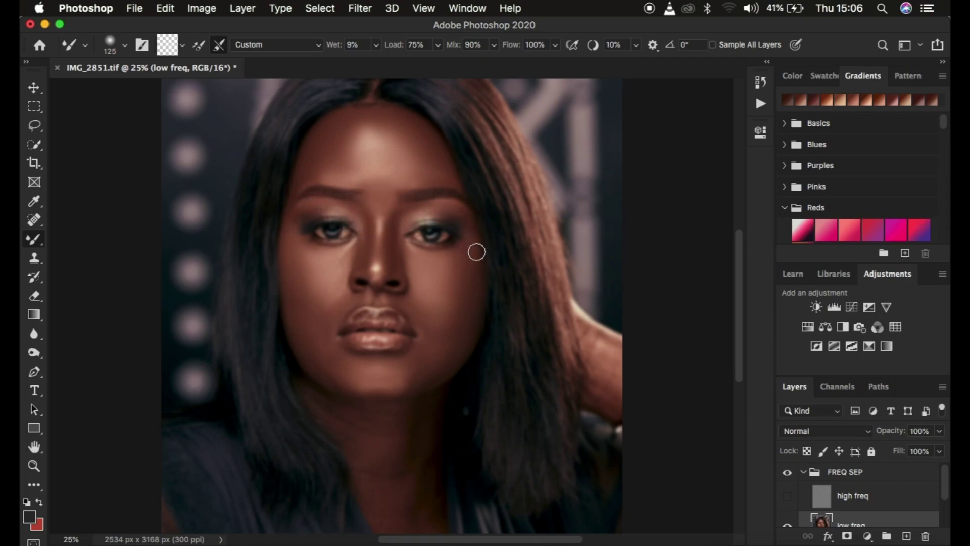
mouse_move(402, 380)
left_mouse_down()
mouse_move(364, 383)
mouse_move(407, 384)
mouse_move(431, 368)
mouse_move(340, 379)
mouse_move(316, 357)
mouse_move(328, 365)
left_mouse_up()
mouse_move(325, 320)
left_mouse_down()
mouse_move(353, 299)
mouse_move(309, 308)
mouse_move(290, 296)
left_mouse_up()
mouse_move(451, 320)
left_mouse_down()
mouse_move(422, 338)
mouse_move(445, 344)
mouse_move(435, 353)
left_mouse_up()
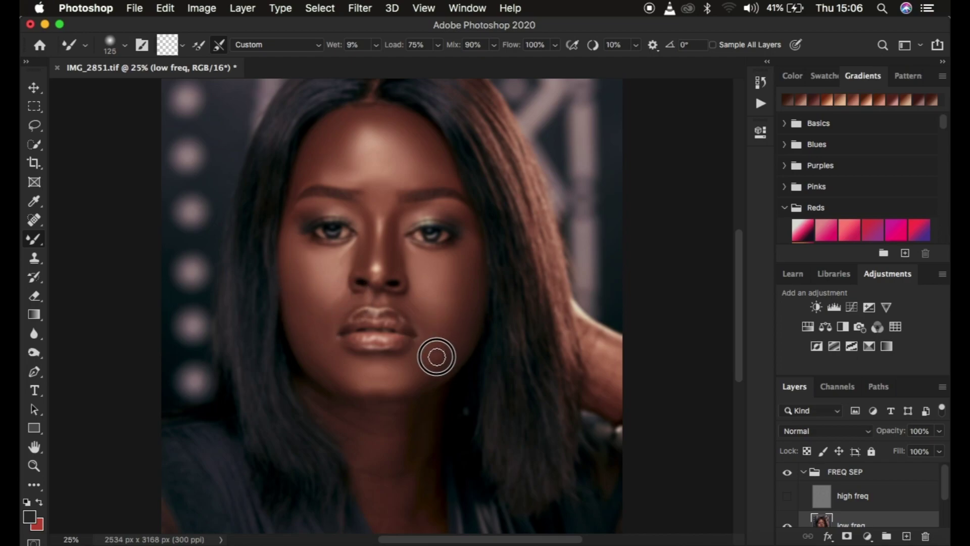
left_click_drag(446, 193, 444, 180)
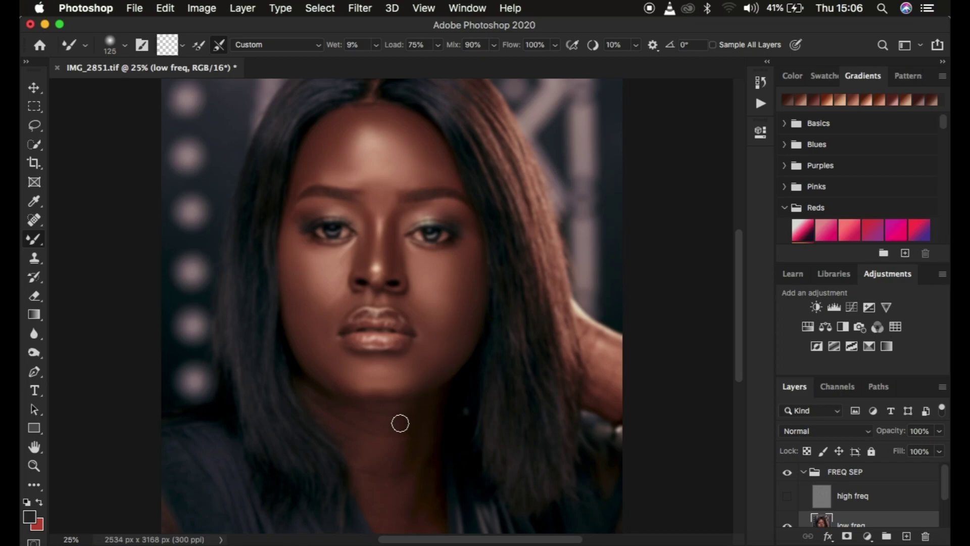
mouse_move(408, 438)
left_mouse_down()
mouse_move(394, 423)
mouse_move(389, 447)
mouse_move(405, 437)
mouse_move(399, 457)
mouse_move(371, 444)
mouse_move(346, 411)
mouse_move(349, 436)
mouse_move(329, 422)
mouse_move(405, 422)
mouse_move(408, 433)
mouse_move(412, 425)
mouse_move(381, 487)
mouse_move(408, 472)
mouse_move(353, 420)
mouse_move(329, 417)
mouse_move(338, 421)
left_mouse_up()
- Blend the neck, jaw shadow, chest, raised hand, forehead and left temple hairline tones
scroll(488, 424, "down", 3)
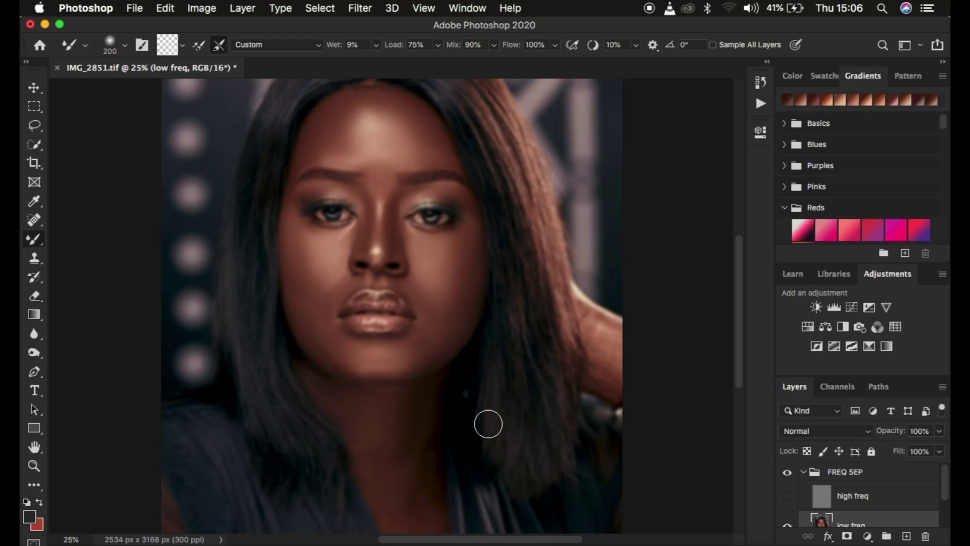
mouse_move(379, 367)
left_mouse_down()
mouse_move(325, 339)
mouse_move(372, 340)
mouse_move(351, 340)
mouse_move(366, 335)
mouse_move(400, 350)
mouse_move(407, 389)
mouse_move(368, 383)
mouse_move(396, 435)
mouse_move(410, 496)
mouse_move(412, 437)
mouse_move(422, 502)
mouse_move(412, 485)
mouse_move(412, 500)
mouse_move(421, 499)
mouse_move(416, 433)
mouse_move(425, 449)
mouse_move(412, 420)
mouse_move(364, 401)
mouse_move(420, 511)
left_mouse_up()
left_click_drag(413, 454, 394, 429)
left_click_drag(389, 340, 384, 350)
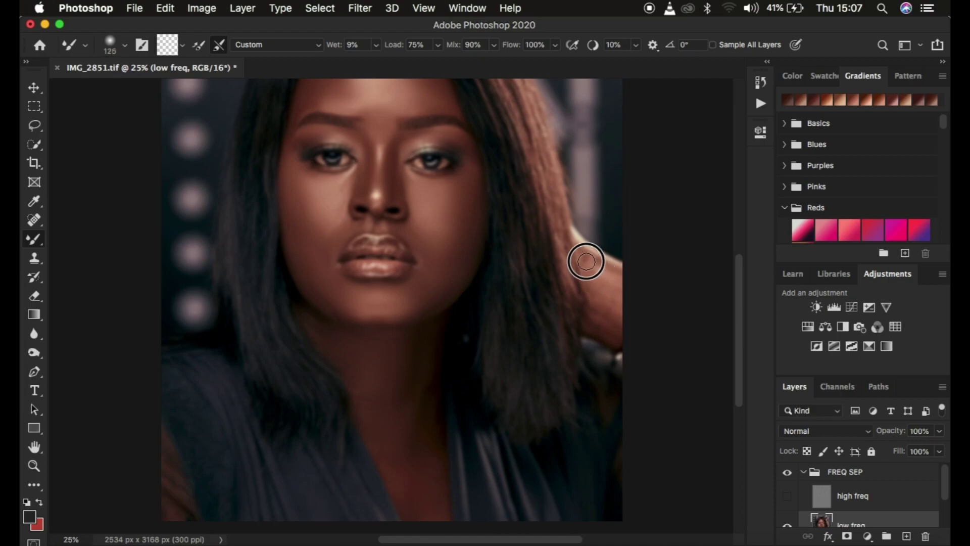
mouse_move(613, 266)
left_mouse_down()
mouse_move(598, 298)
mouse_move(606, 297)
mouse_move(596, 307)
mouse_move(613, 336)
mouse_move(588, 267)
mouse_move(613, 287)
mouse_move(612, 272)
mouse_move(615, 325)
left_mouse_up()
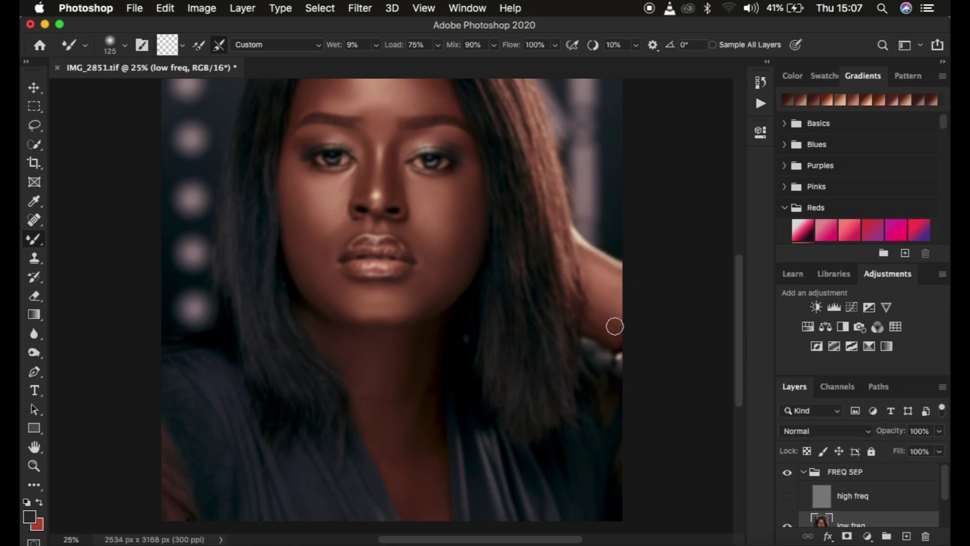
left_click_drag(372, 105, 383, 130)
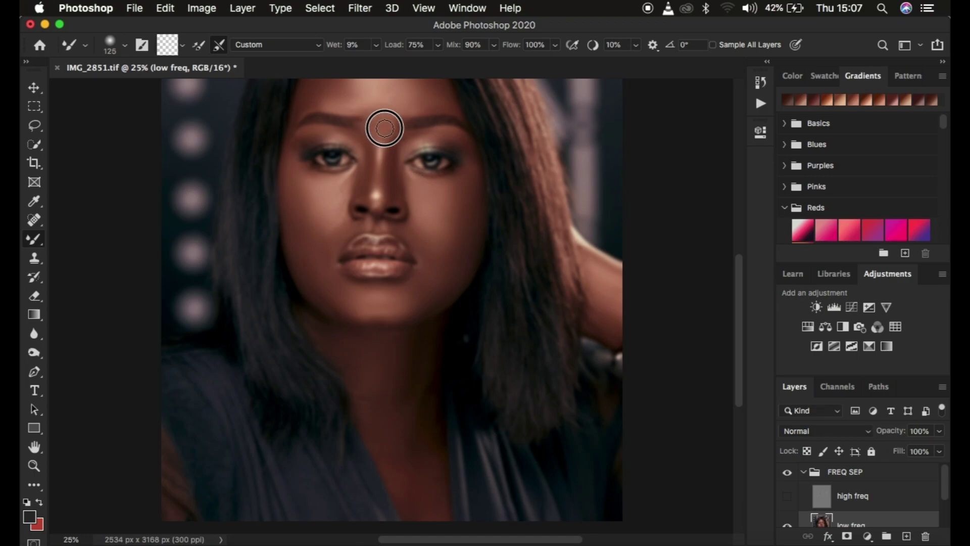
left_click_drag(314, 95, 290, 116)
- Zoom to 200% to inspect the skin, then return to 25%
key("super+equal")
key("super+equal")
key("super+equal")
key("super+equal")
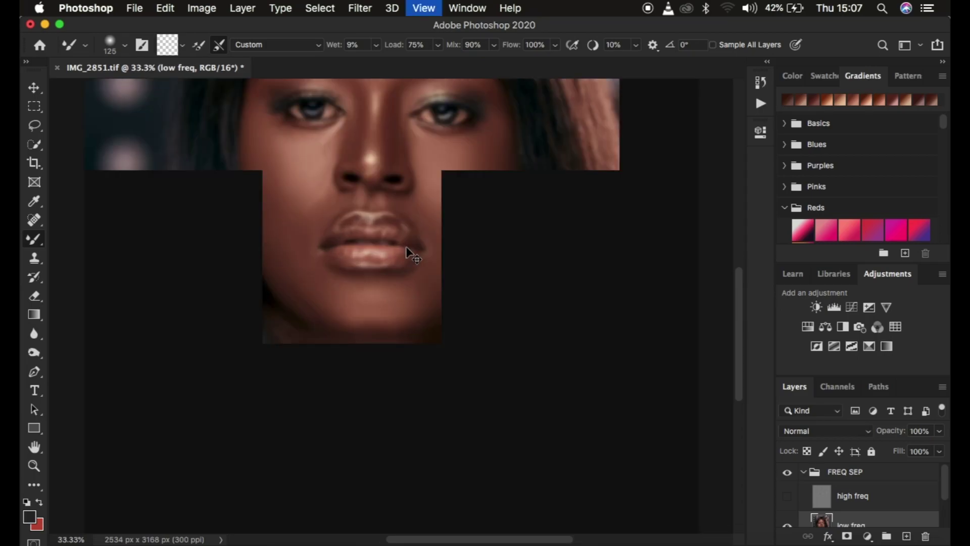
key("super+equal")
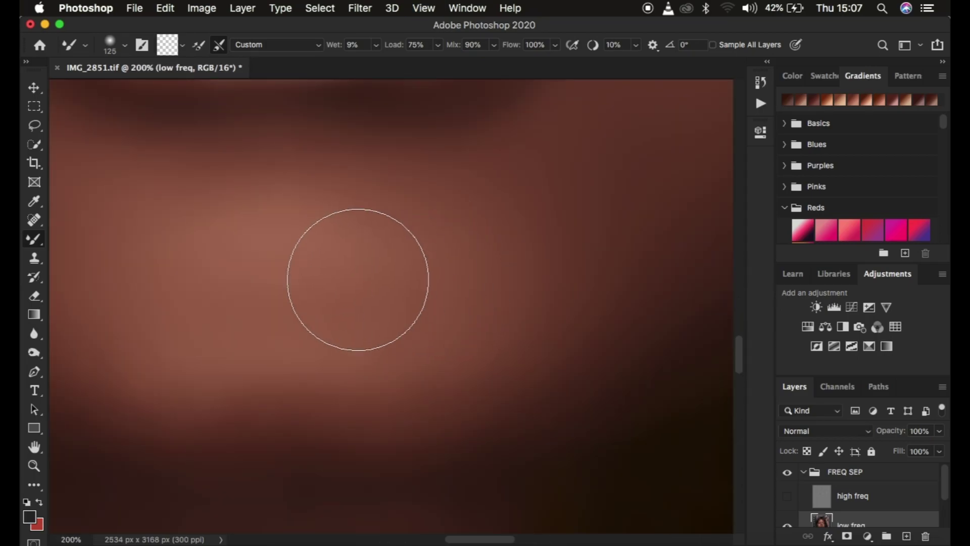
key("super+minus")
key("super+minus")
key("super+minus")
key("super+minus")
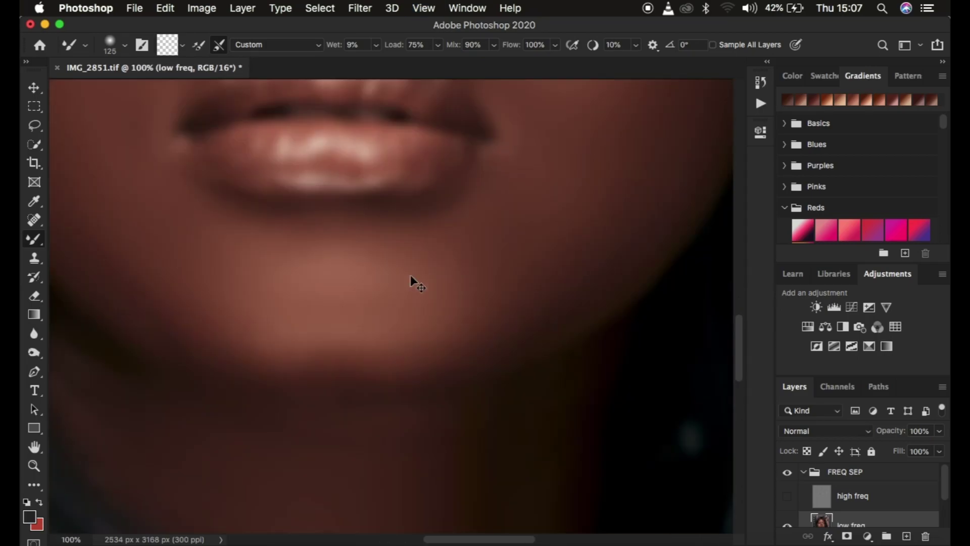
key("super+minus")
key("super+minus")
key("super+minus")
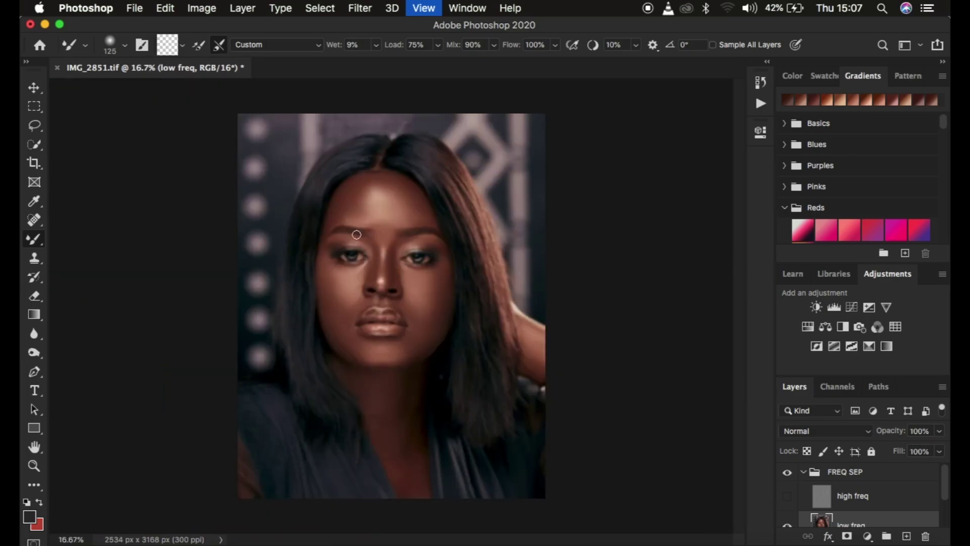
key("super+equal")
key("super+equal")
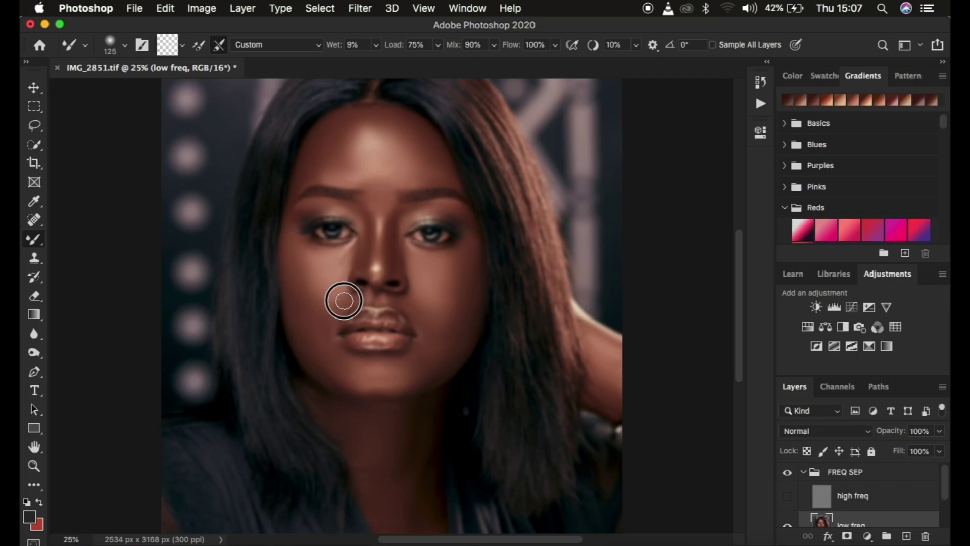
- Smooth the tones down the cheek, beside the nose, over the left brow and beside the right eye
left_click_drag(430, 297, 418, 329)
left_click_drag(343, 296, 331, 334)
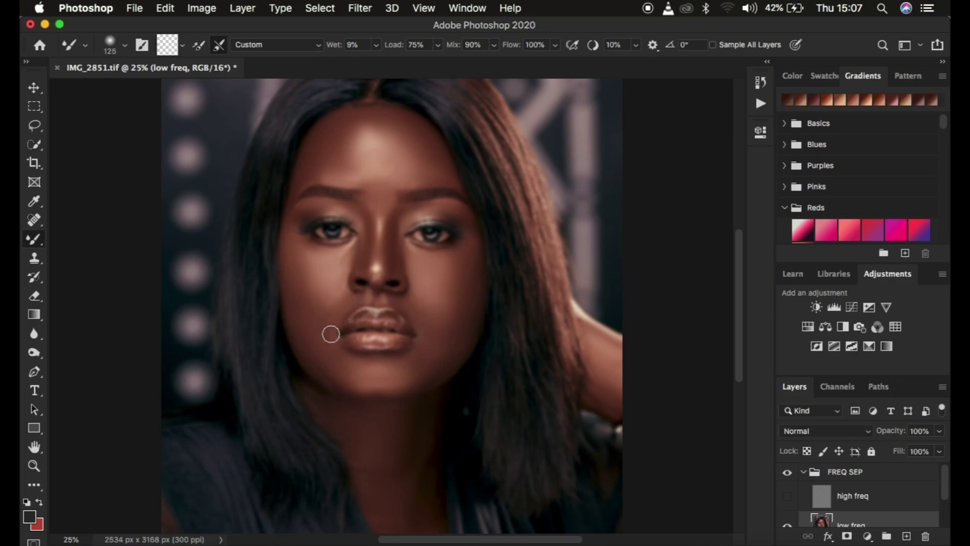
left_click_drag(326, 170, 318, 178)
mouse_move(456, 209)
left_mouse_down()
mouse_move(472, 247)
mouse_move(486, 244)
left_mouse_up()
- Show the high freq layer, then toggle the FREQ SEP group off and on to compare with the original
left_click(789, 498)
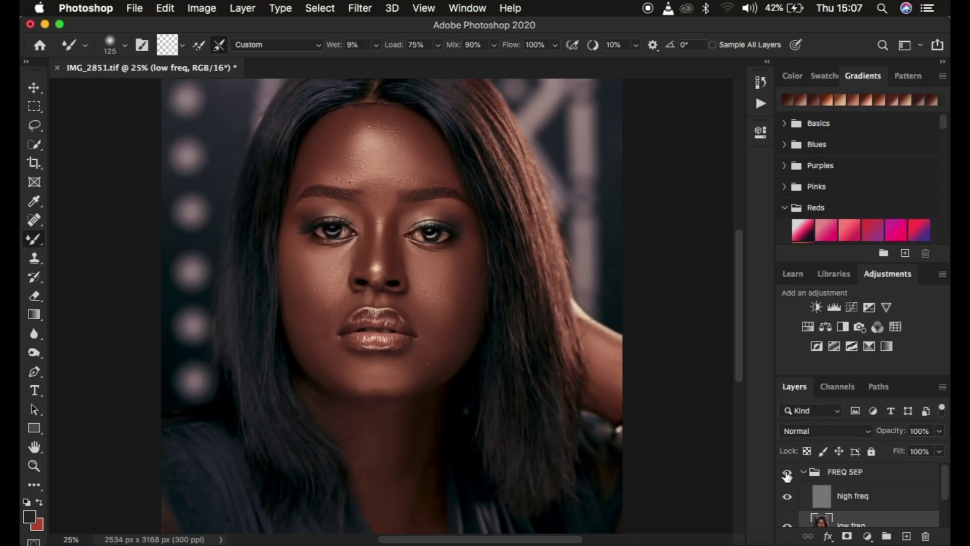
left_click(787, 476)
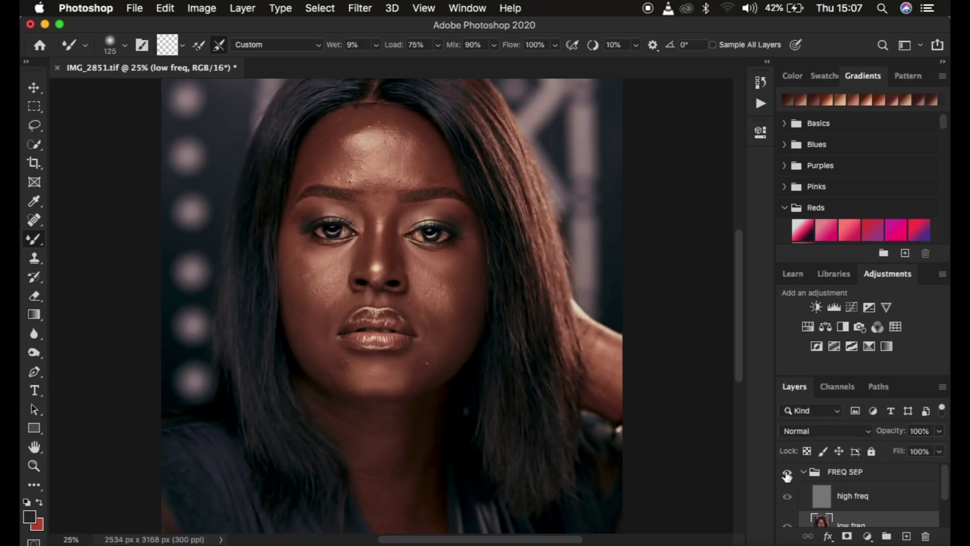
left_click(787, 476)
left_click(787, 476)
left_click(787, 476)
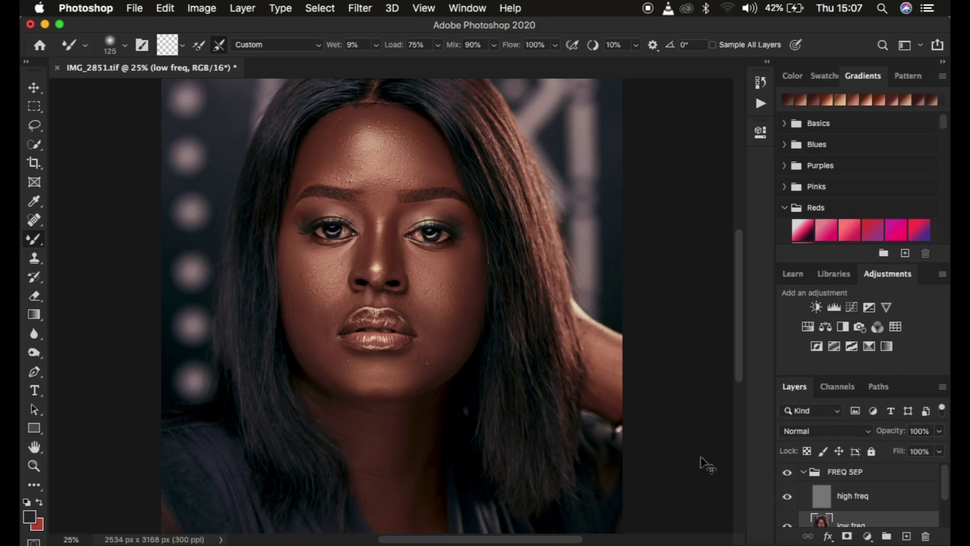
key("super+minus")
key("super+plus")
- Lasso the forehead highlight, check it in Quick Mask, then deselect it
left_click(34, 126)
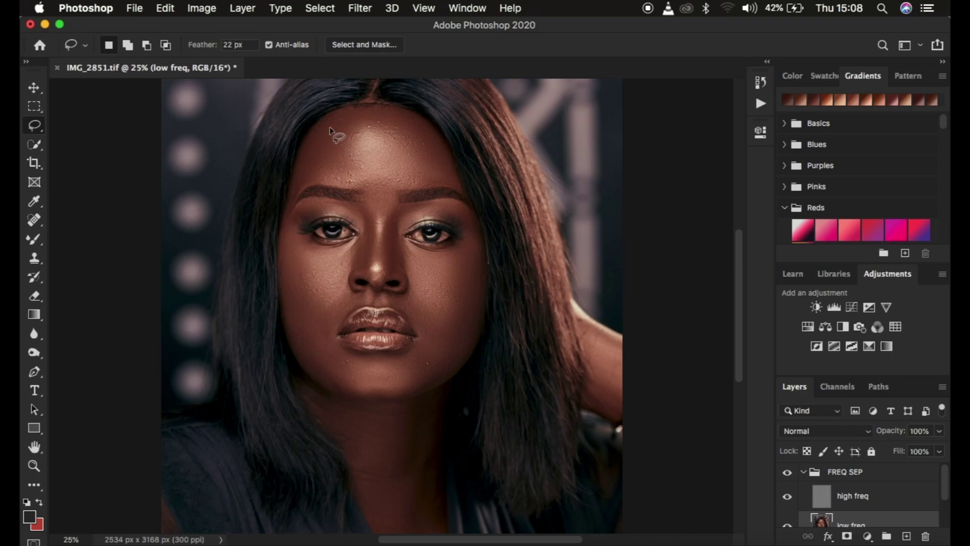
mouse_move(341, 113)
left_mouse_down()
mouse_move(379, 117)
mouse_move(407, 161)
mouse_move(367, 177)
mouse_move(329, 164)
mouse_move(321, 134)
mouse_move(349, 115)
mouse_move(378, 114)
mouse_move(411, 131)
mouse_move(422, 163)
mouse_move(389, 177)
mouse_move(351, 165)
left_mouse_up()
key("q")
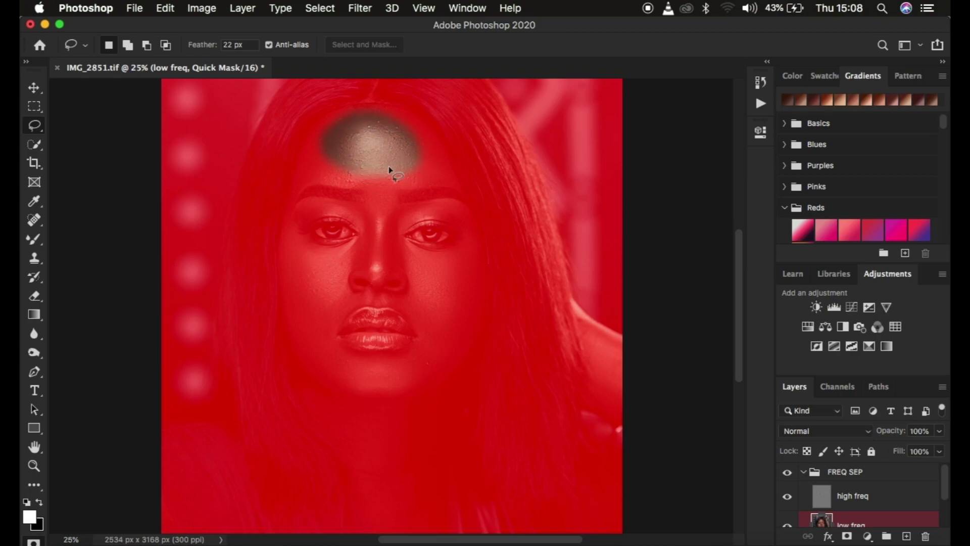
key("q")
key("super+h")
- Set the Lasso feather to 0 px and reselect the forehead highlight, checking it in Quick Mask
double_click(232, 44)
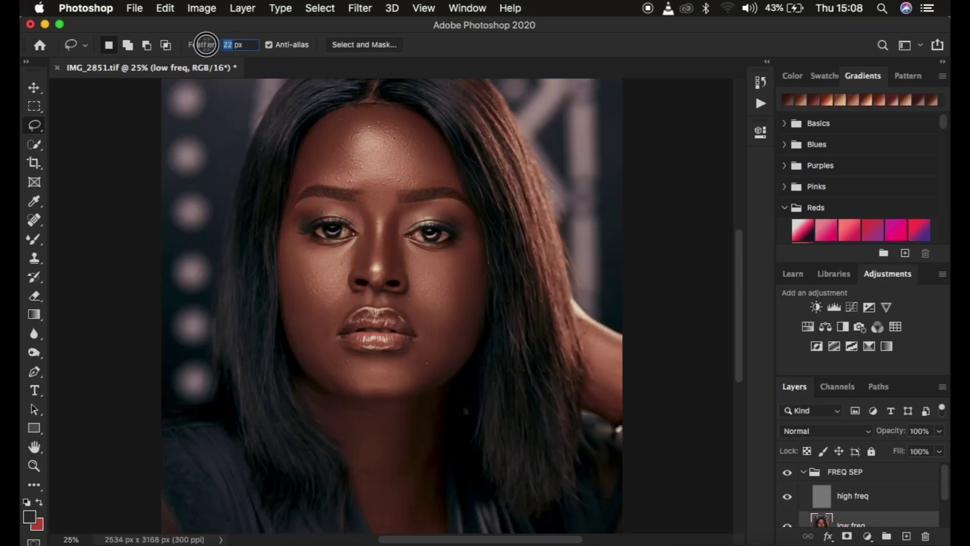
type("0")
key("Return")
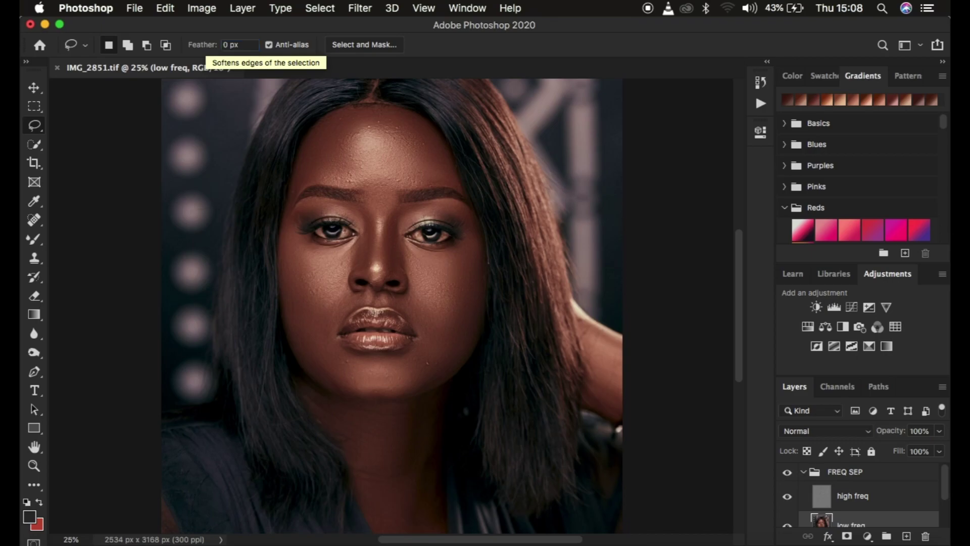
mouse_move(359, 115)
left_mouse_down()
mouse_move(391, 179)
mouse_move(373, 119)
left_mouse_up()
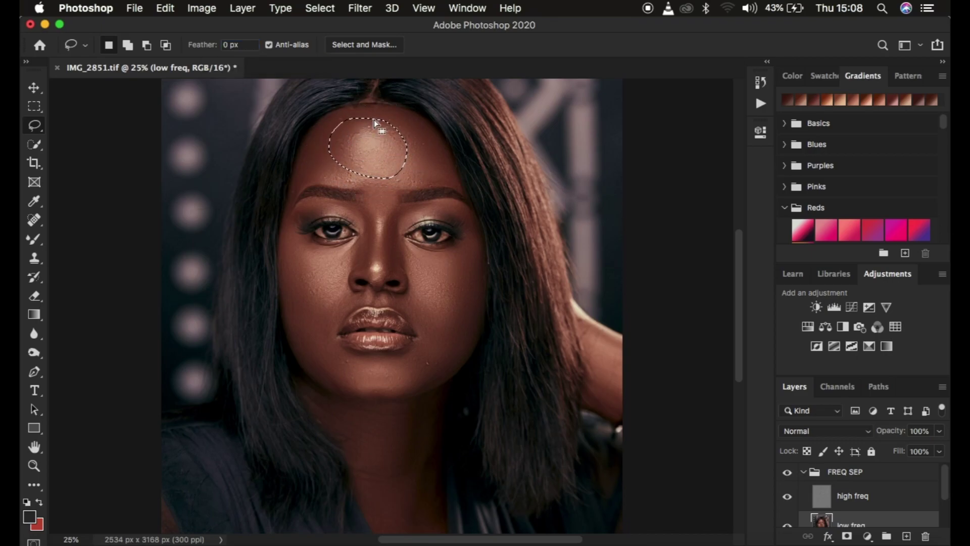
key("q")
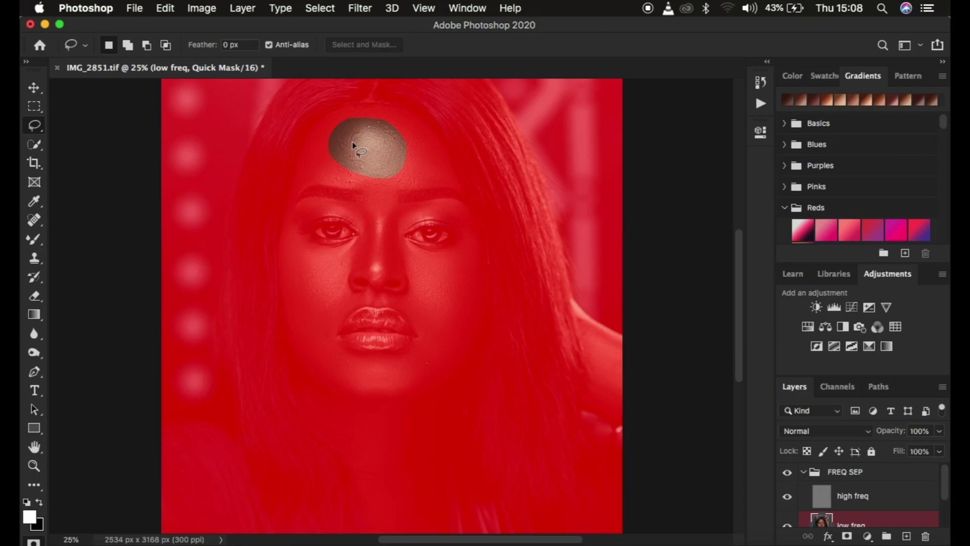
key("q")
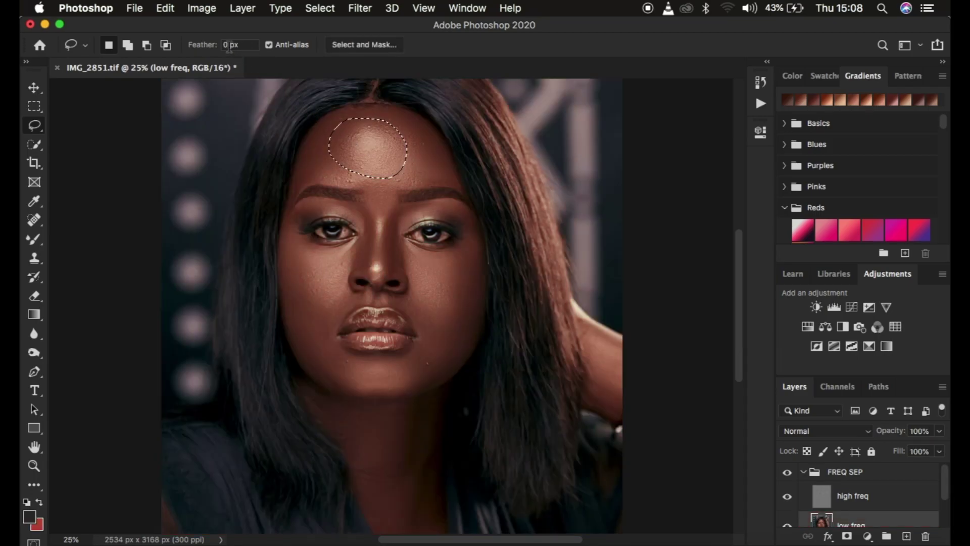
- Deselect the forehead, enter 22 px in the Lasso Feather field, and zoom to 33.3%
left_click(436, 138)
left_click(229, 44)
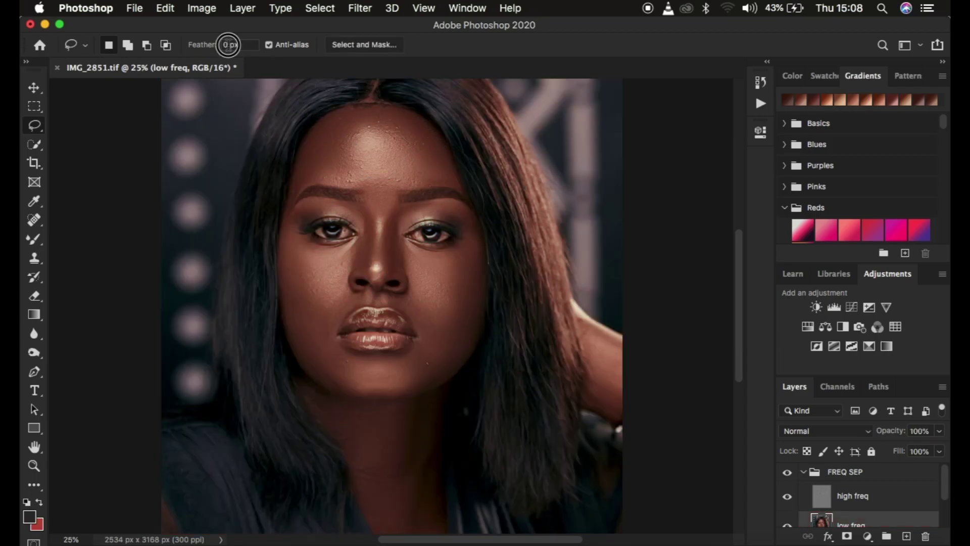
type("22")
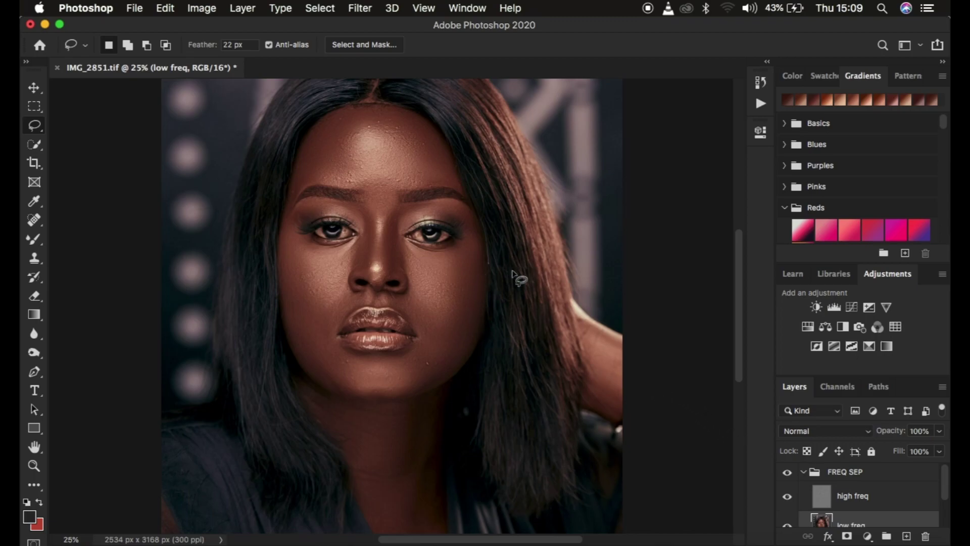
scroll(513, 274, "up", 3)
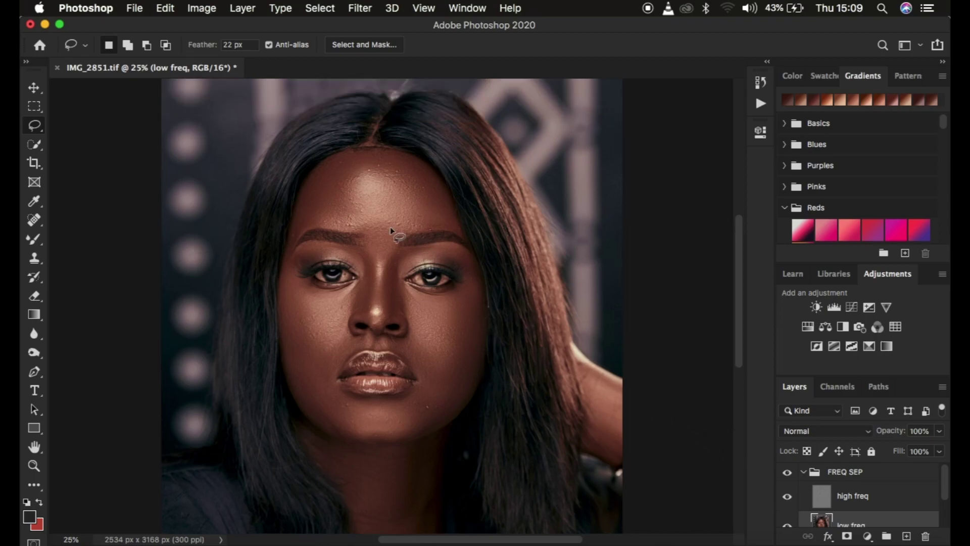
key("super+plus")
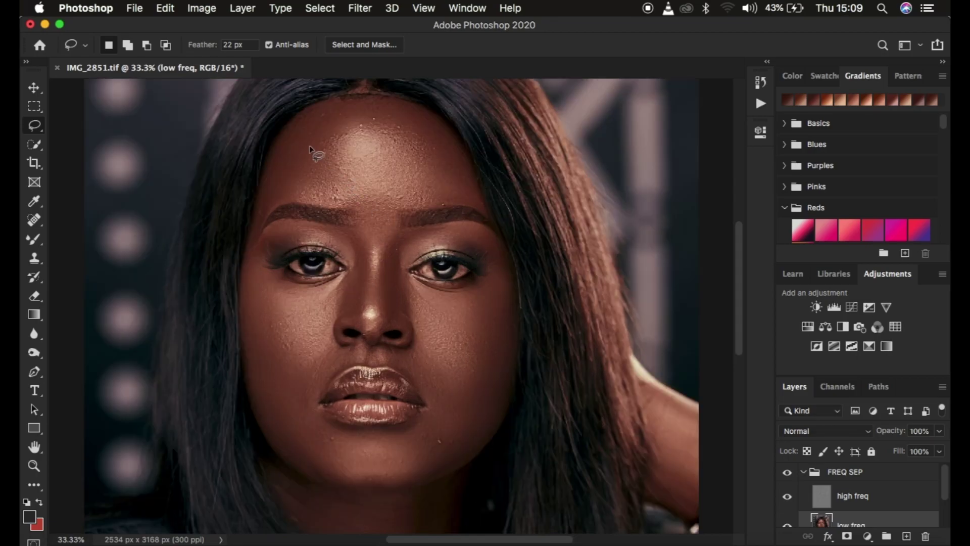
- Lasso the forehead along the hairline and brows and choose Filter > Blur > Gaussian Blur
mouse_move(297, 121)
left_mouse_down()
mouse_move(356, 100)
mouse_move(416, 108)
mouse_move(444, 131)
mouse_move(475, 203)
mouse_move(426, 204)
mouse_move(393, 217)
mouse_move(370, 243)
mouse_move(348, 205)
mouse_move(288, 200)
mouse_move(263, 218)
mouse_move(305, 119)
left_mouse_up()
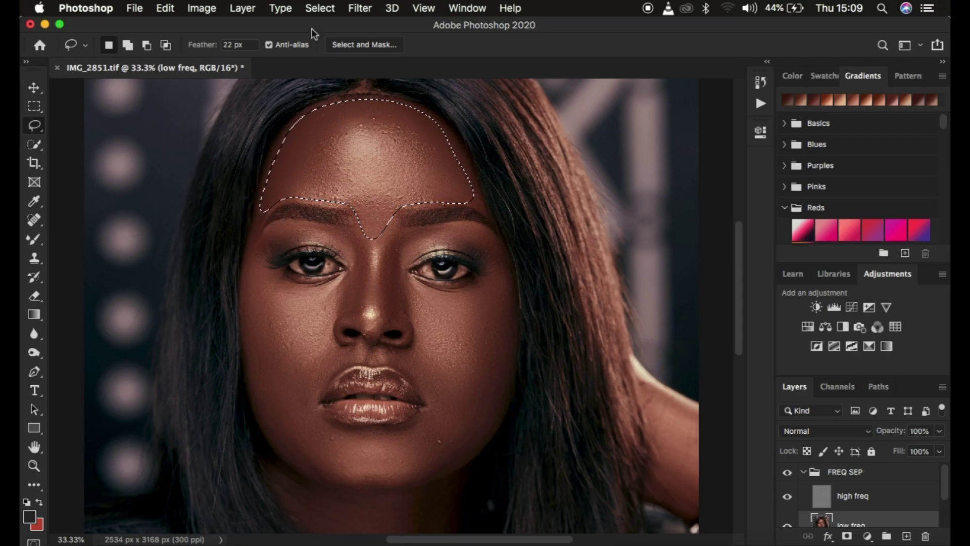
left_click(360, 8)
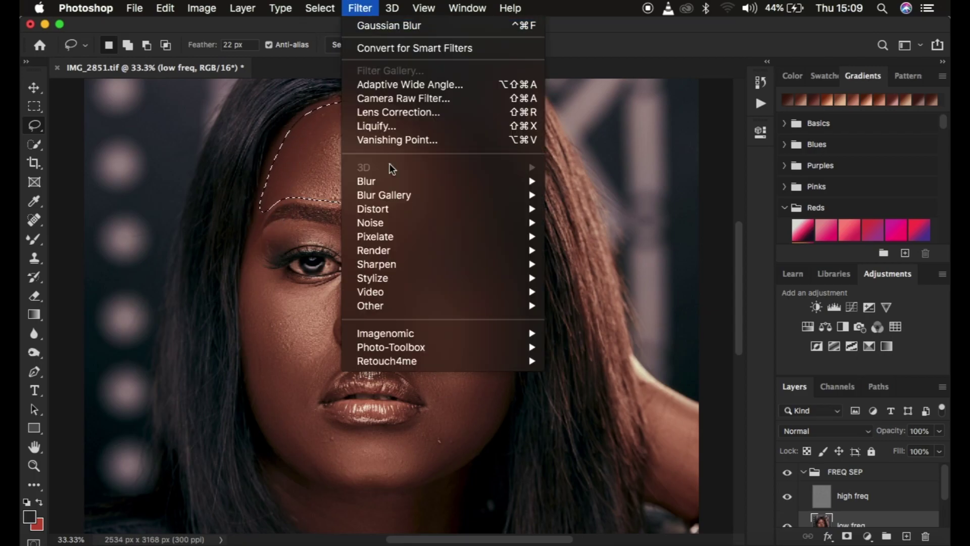
mouse_move(405, 186)
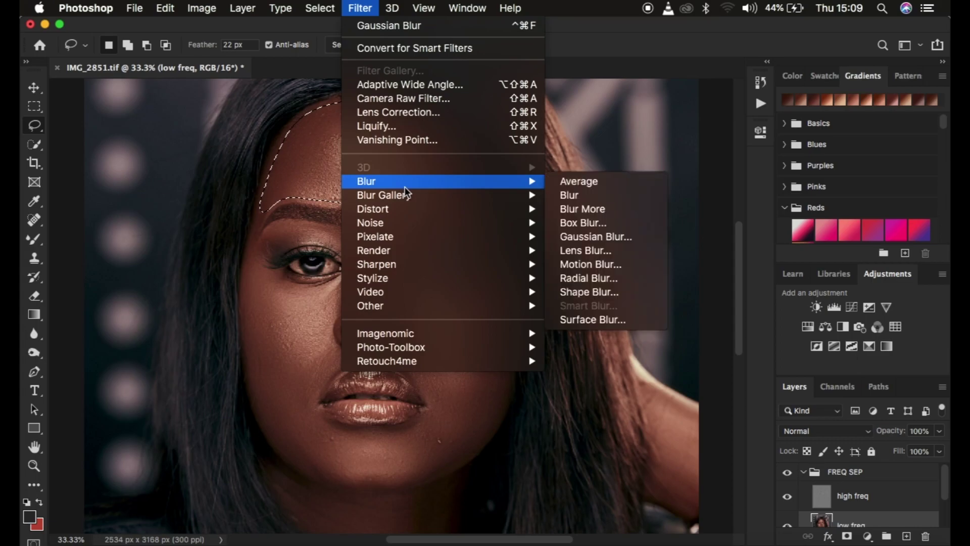
left_click(603, 237)
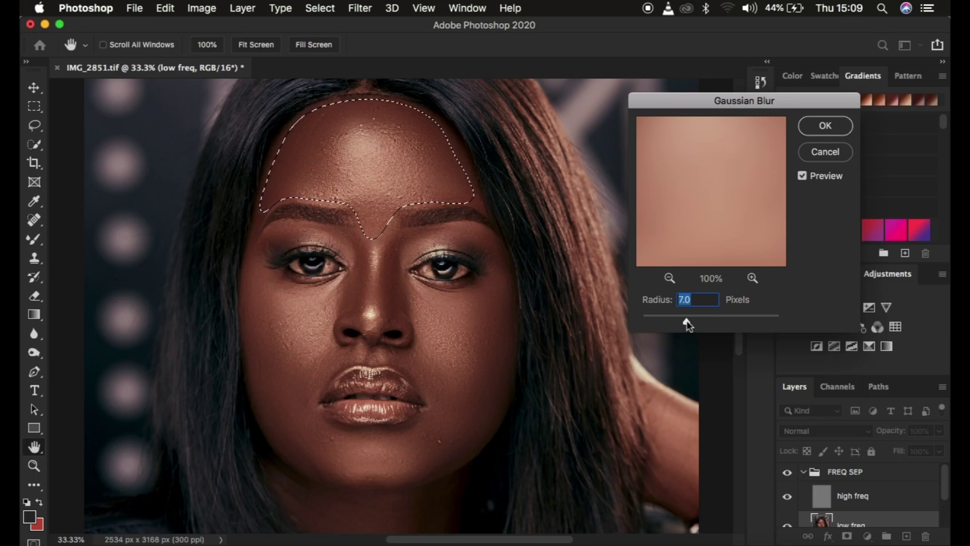
- Set the Gaussian Blur radius to 21 pixels and apply it
left_click_drag(687, 322, 704, 326)
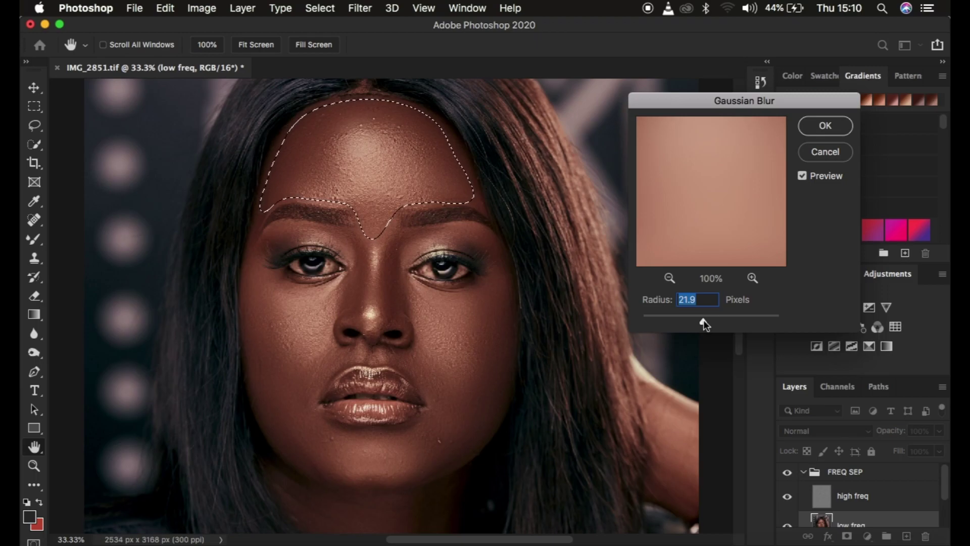
key("BackSpace")
type("7")
key("BackSpace")
type("21")
left_click(821, 126)
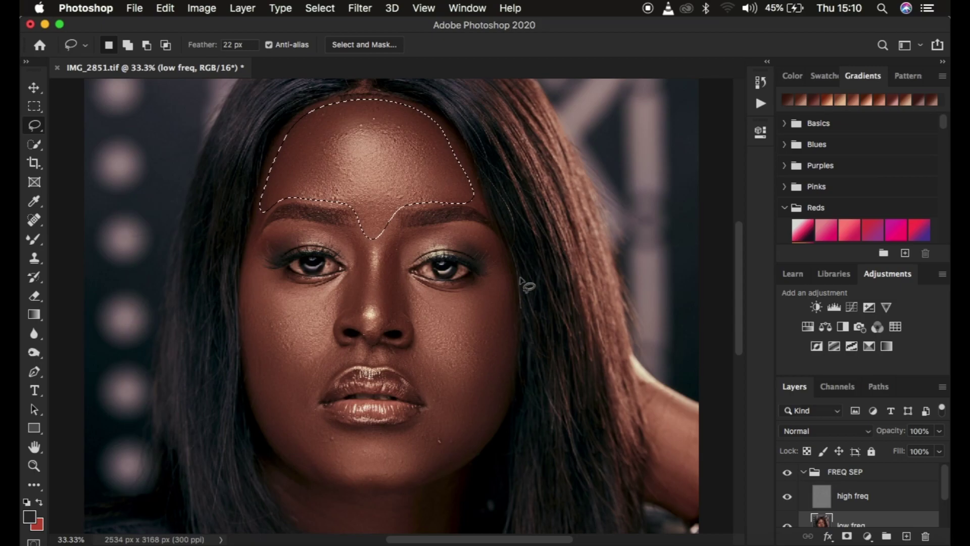
- Lasso two cheek patches below the eyes and Gaussian-blur each one
key("super+minus")
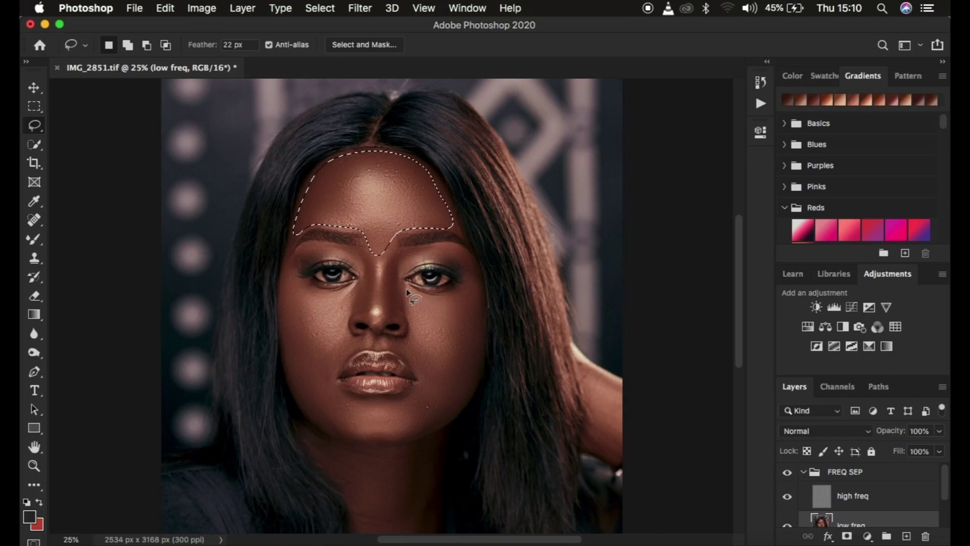
mouse_move(401, 284)
left_mouse_down()
mouse_move(411, 316)
mouse_move(451, 340)
mouse_move(474, 282)
mouse_move(438, 300)
mouse_move(407, 284)
left_mouse_up()
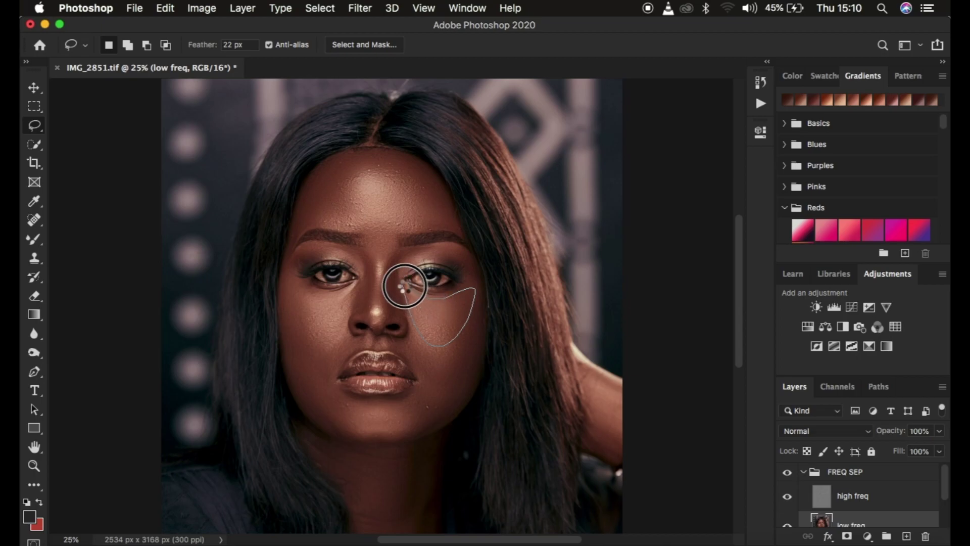
right_click(439, 317)
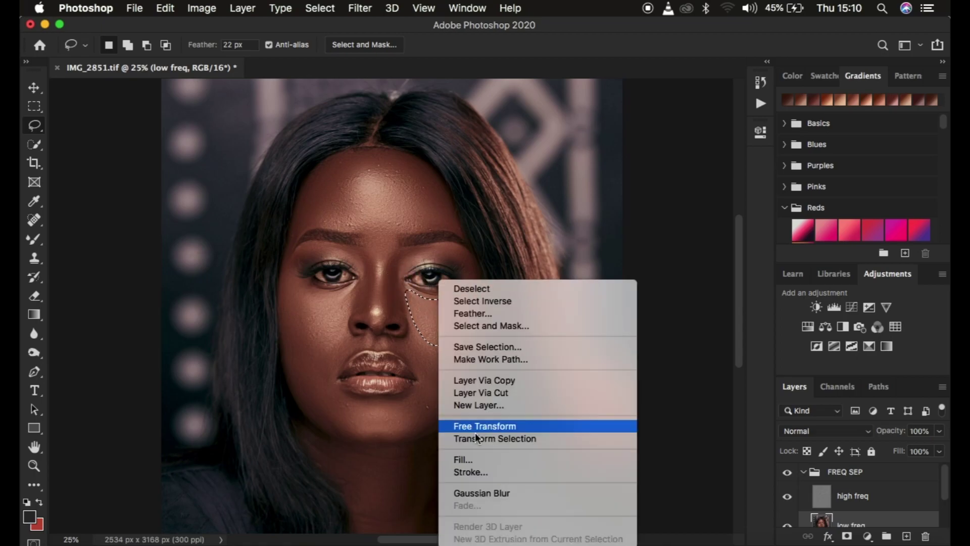
left_click(490, 493)
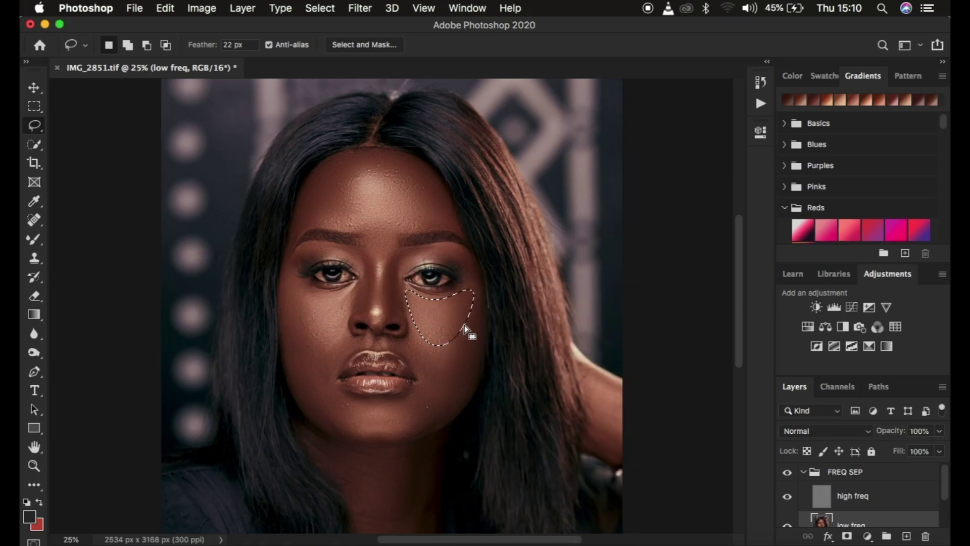
mouse_move(290, 282)
left_mouse_down()
mouse_move(318, 298)
mouse_move(355, 295)
mouse_move(333, 348)
mouse_move(298, 348)
mouse_move(289, 284)
left_mouse_up()
right_click(314, 321)
left_click(380, 493)
- Lasso the skin beside the lips toward the chin and the left cheek, blurring each
left_click(423, 479)
mouse_move(402, 341)
left_mouse_down()
mouse_move(420, 384)
mouse_move(406, 404)
mouse_move(331, 403)
mouse_move(365, 431)
mouse_move(418, 424)
mouse_move(453, 394)
mouse_move(469, 348)
left_mouse_up()
right_click(447, 369)
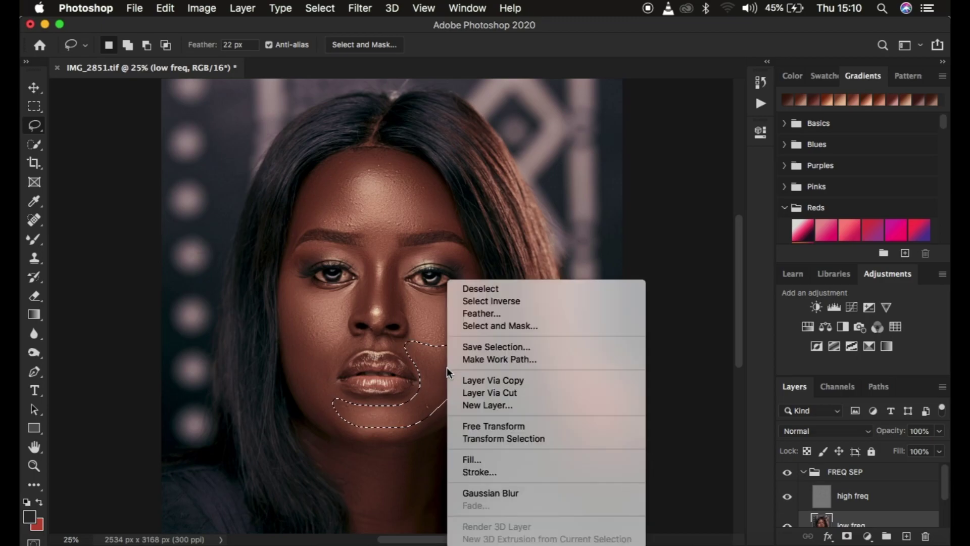
left_click(501, 493)
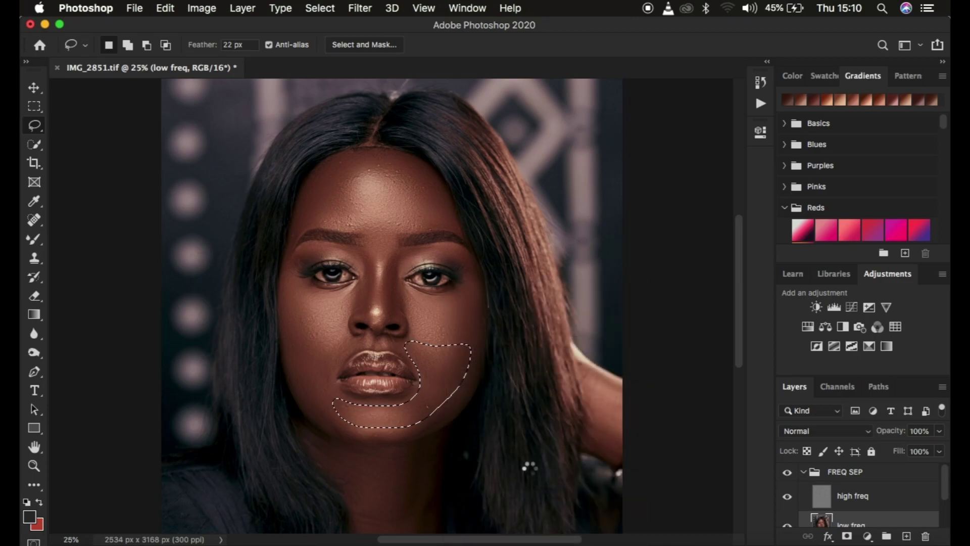
left_click(529, 467)
mouse_move(299, 335)
left_mouse_down()
mouse_move(352, 339)
mouse_move(333, 371)
mouse_move(332, 407)
mouse_move(306, 400)
mouse_move(299, 336)
left_mouse_up()
right_click(314, 365)
left_click(383, 494)
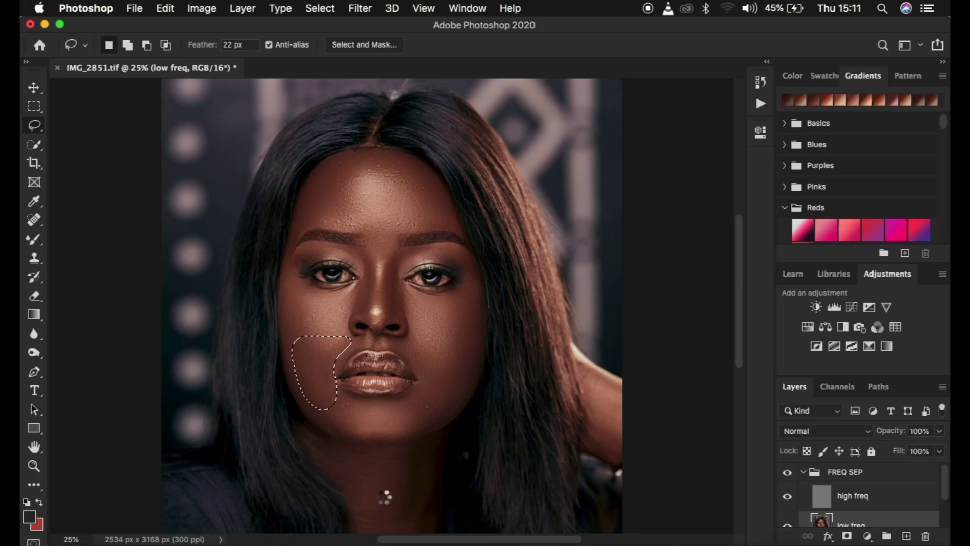
right_click(314, 371)
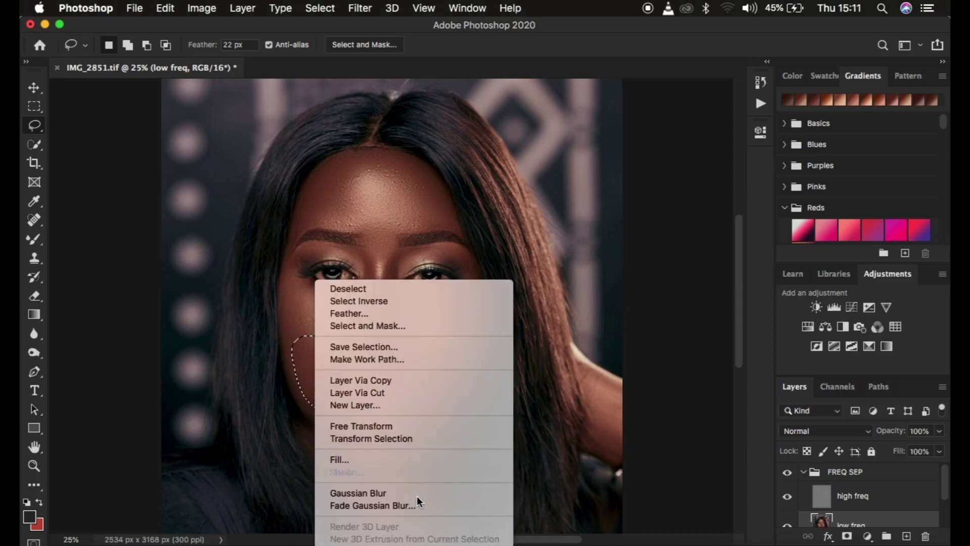
left_click(405, 506)
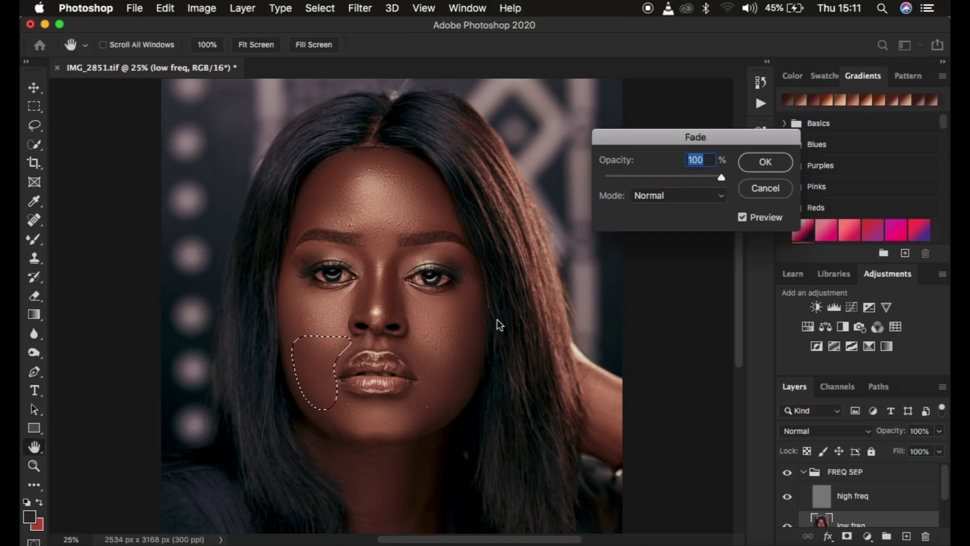
left_click(631, 177)
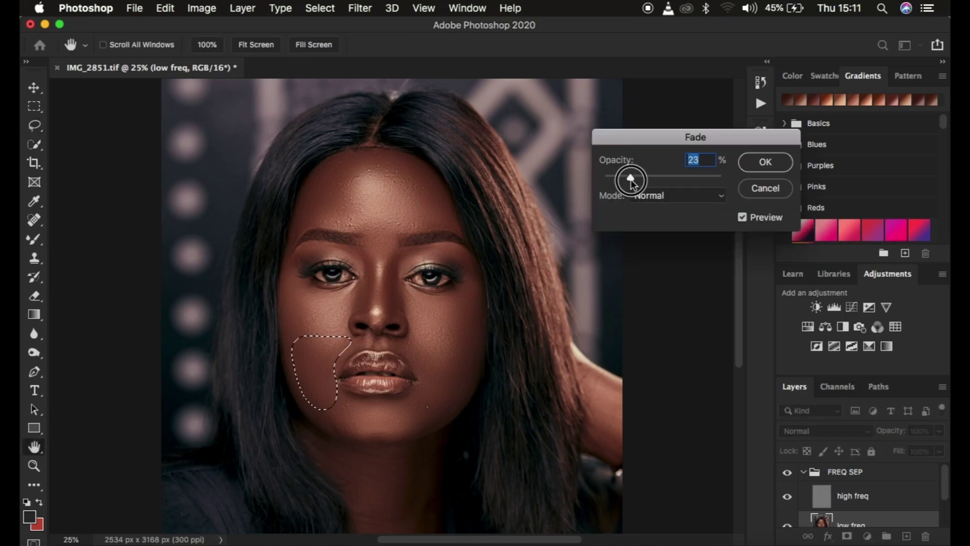
left_click_drag(631, 178, 722, 178)
left_click(760, 162)
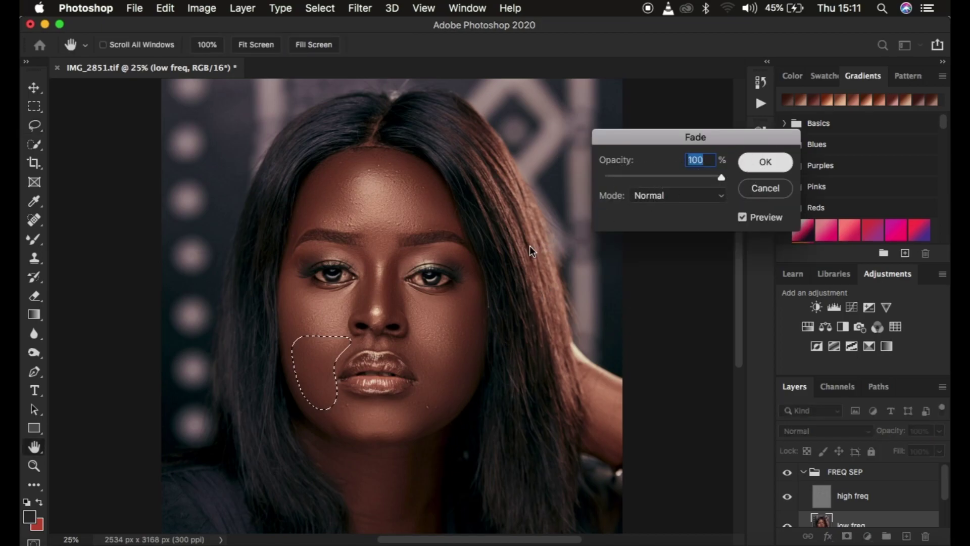
key("Return")
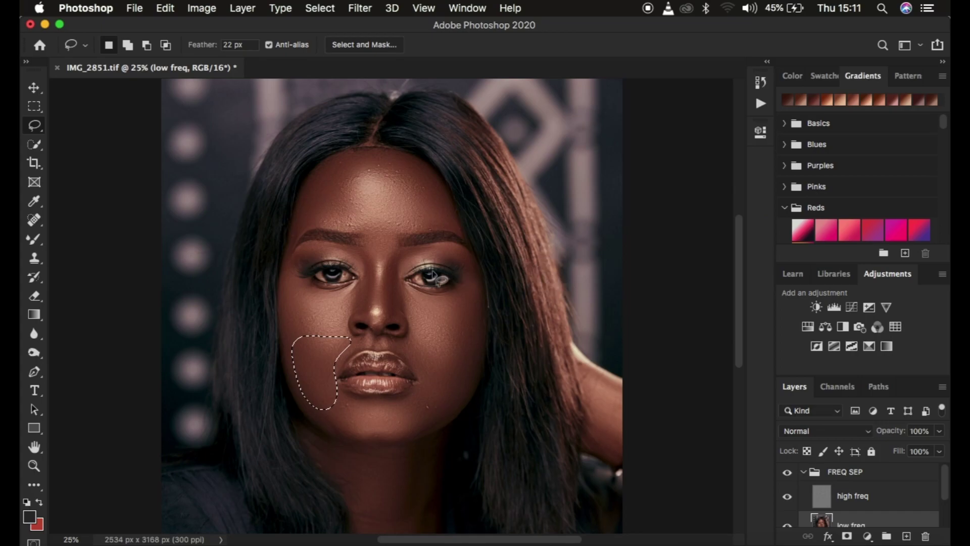
- Lasso and Gaussian-blur the left side of the nose, then clear the selection
key("super+minus")
key("super+plus")
mouse_move(367, 199)
left_mouse_down()
mouse_move(365, 274)
mouse_move(378, 278)
mouse_move(396, 262)
mouse_move(373, 203)
left_mouse_up()
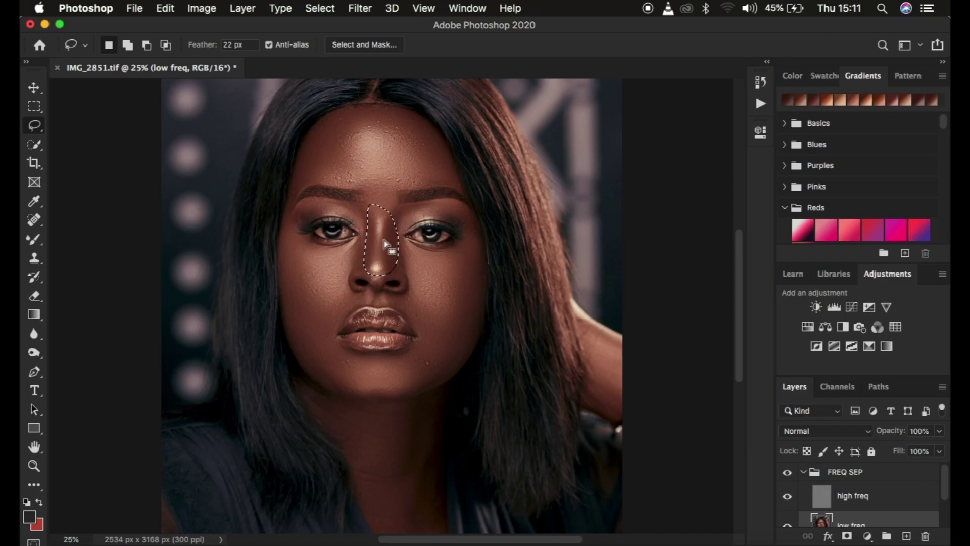
right_click(384, 237)
left_click(458, 451)
left_click(442, 272)
key("super+z")
key("super+z")
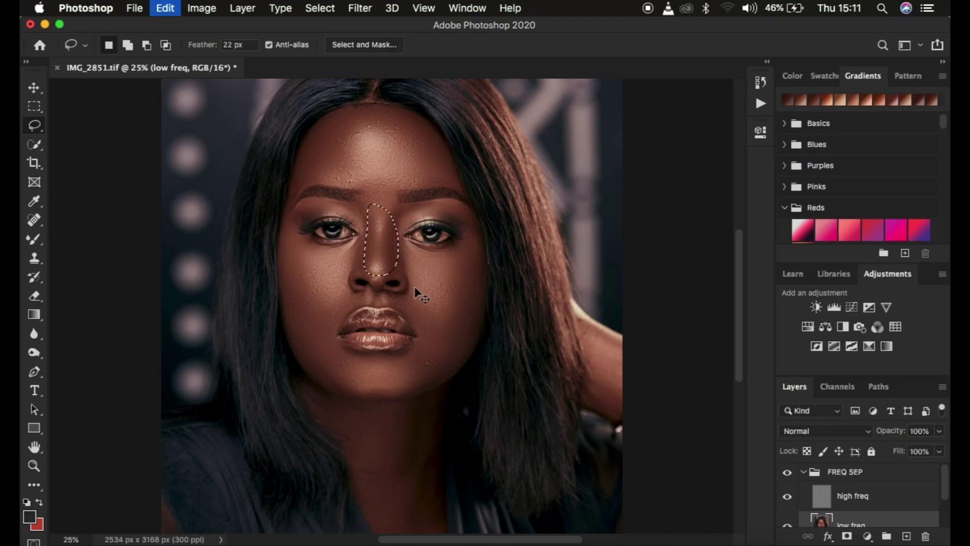
key("super+d")
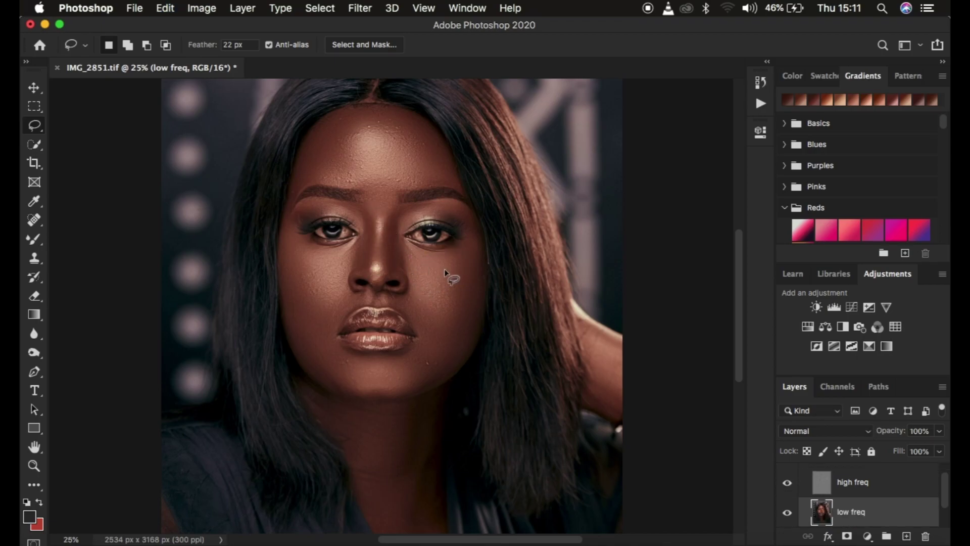
- Lasso and Gaussian-blur the nose bridge and the right side of the nose
mouse_move(344, 202)
left_mouse_down()
mouse_move(374, 238)
mouse_move(365, 270)
mouse_move(353, 269)
mouse_move(364, 230)
mouse_move(353, 207)
left_mouse_up()
right_click(368, 240)
left_click(430, 447)
left_click(389, 217)
mouse_move(389, 217)
left_mouse_down()
mouse_move(387, 273)
mouse_move(421, 271)
mouse_move(399, 245)
left_mouse_up()
right_click(398, 247)
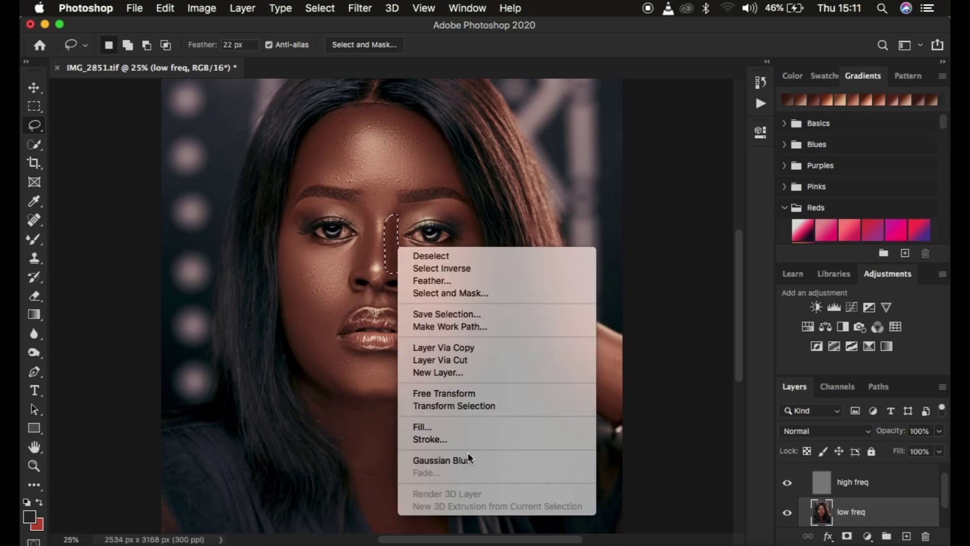
left_click(488, 460)
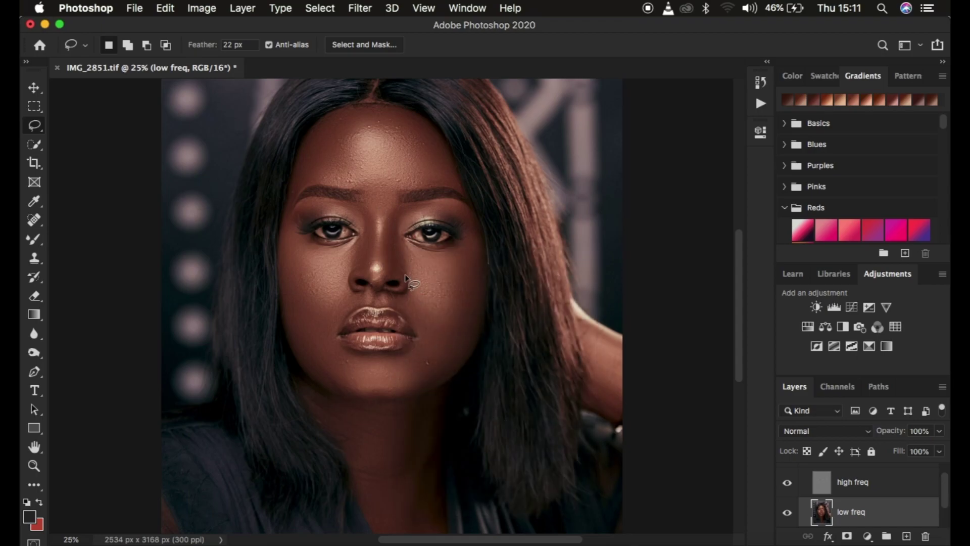
left_click(372, 210)
- Blur the nose ridge selection and fade that Gaussian Blur to 10% opacity
mouse_move(372, 211)
left_mouse_down()
mouse_move(370, 274)
mouse_move(378, 278)
mouse_move(384, 215)
left_mouse_up()
right_click(384, 246)
left_click(452, 455)
right_click(380, 259)
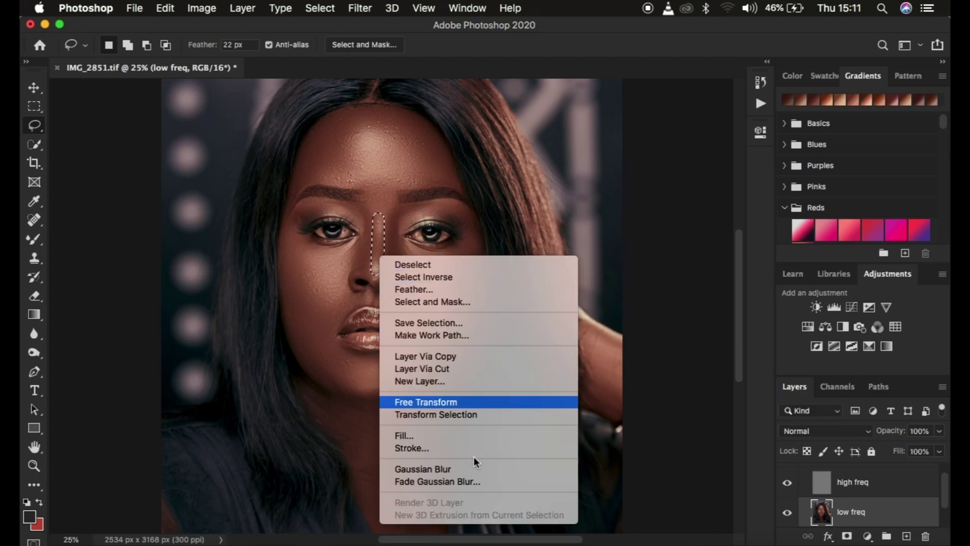
left_click(471, 477)
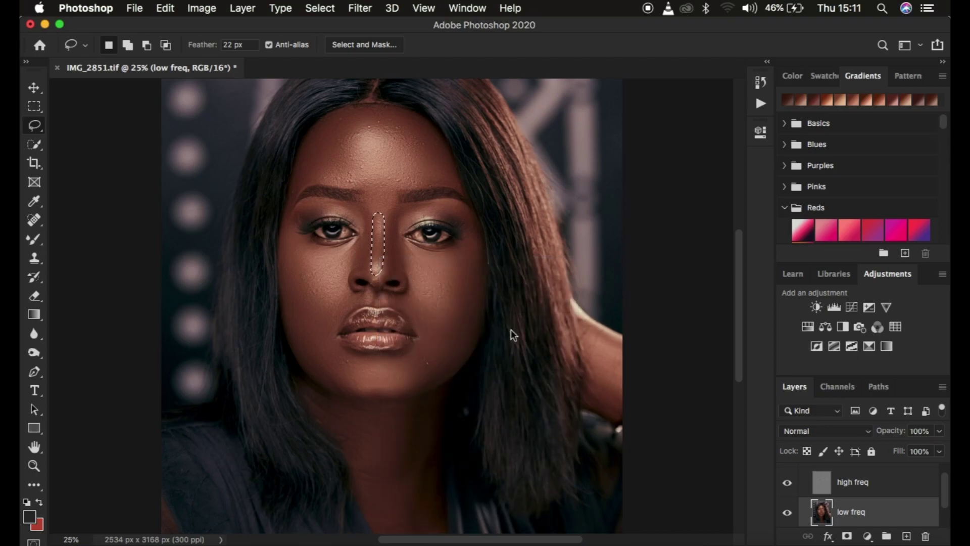
left_click_drag(625, 178, 614, 178)
left_click(764, 161)
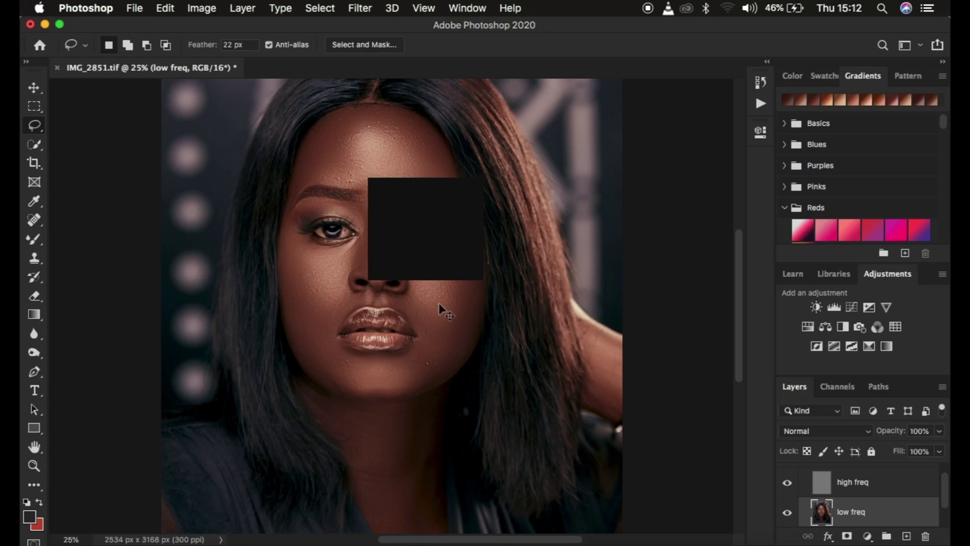
- Group the high freq and low freq layers into a FREQ SEP group
key("super+minus")
key("super+minus")
key("super+plus")
key("super+plus")
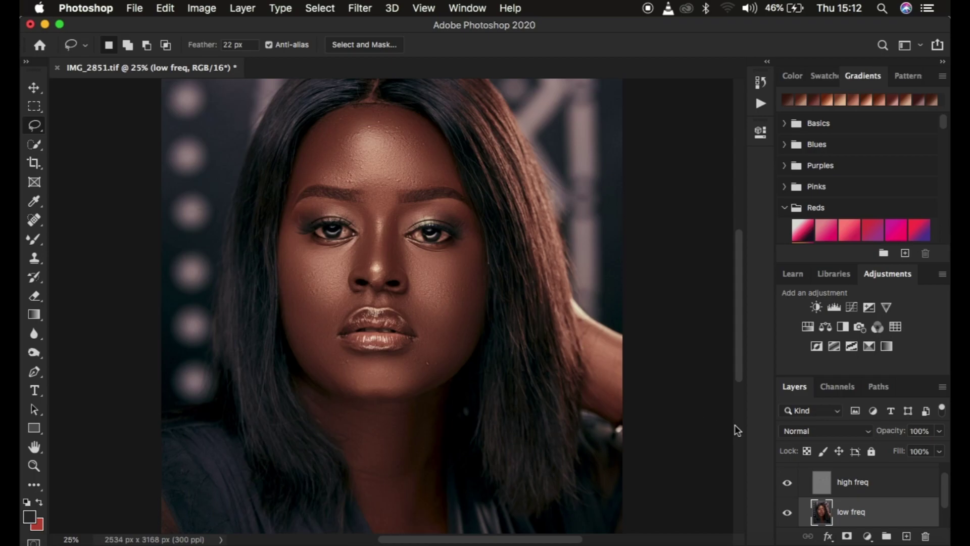
key("super+g")
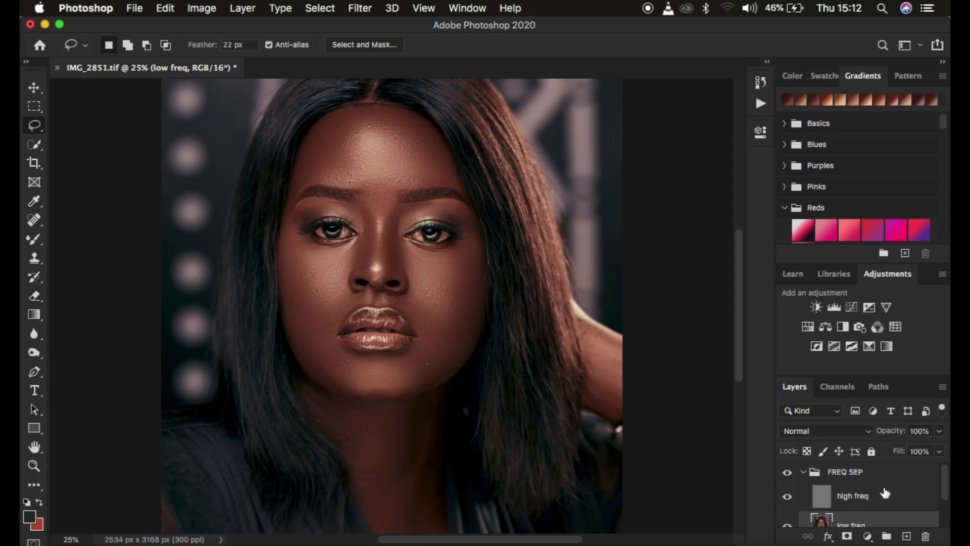
- Toggle FREQ SEP visibility to compare before and after, then select the high freq layer
left_click(788, 474)
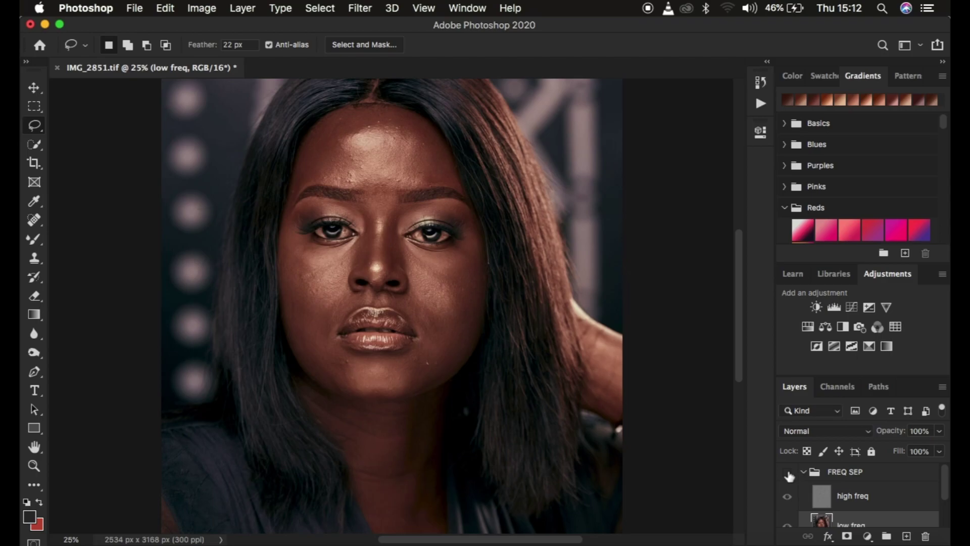
left_click(787, 473)
left_click(788, 474)
left_click(787, 474)
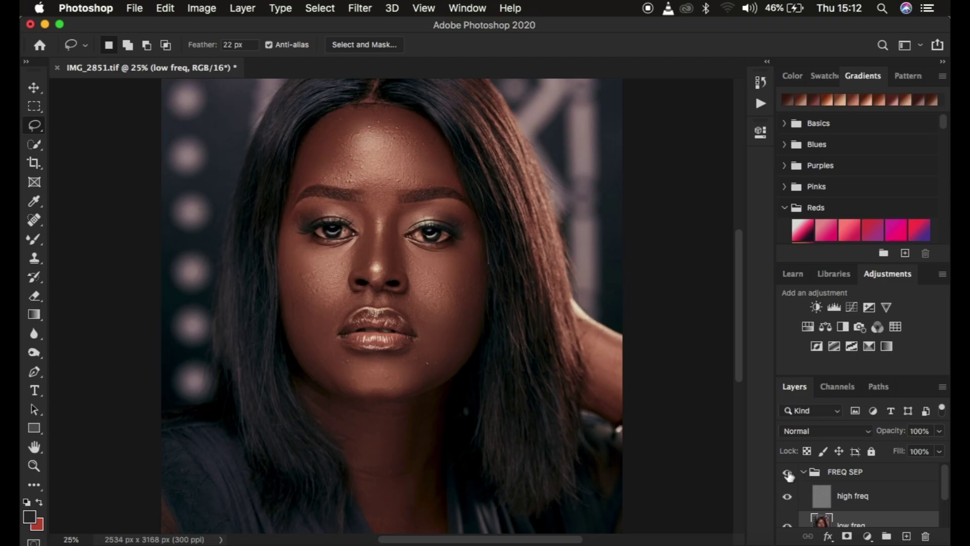
left_click(787, 474)
left_click(787, 474)
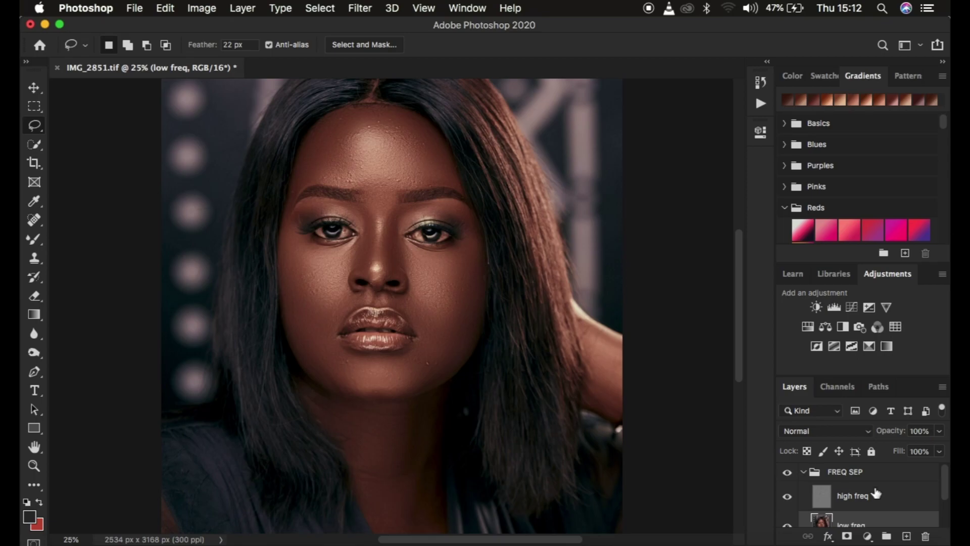
left_click(881, 500)
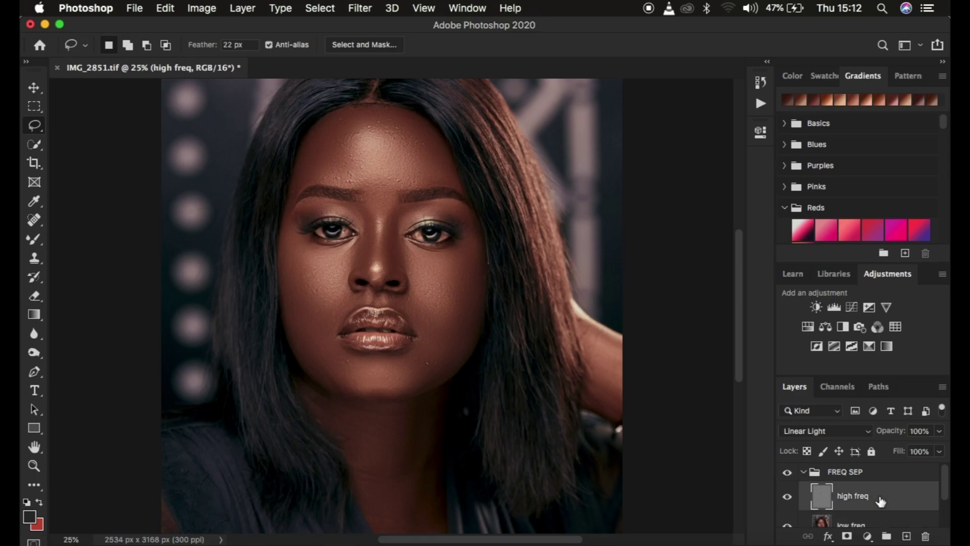
- Switch to the Clone Stamp and set its Sample option to Current & Below
left_click(35, 260)
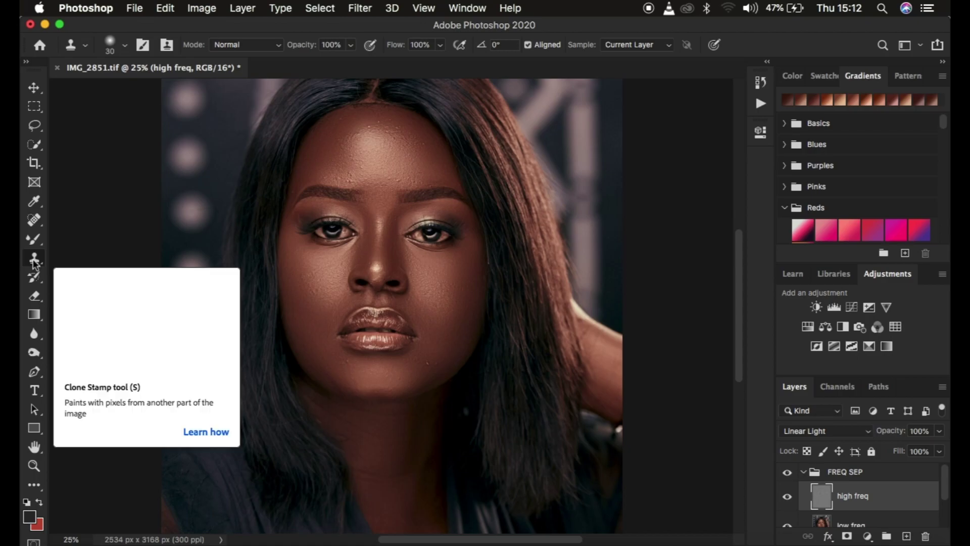
left_click(122, 46)
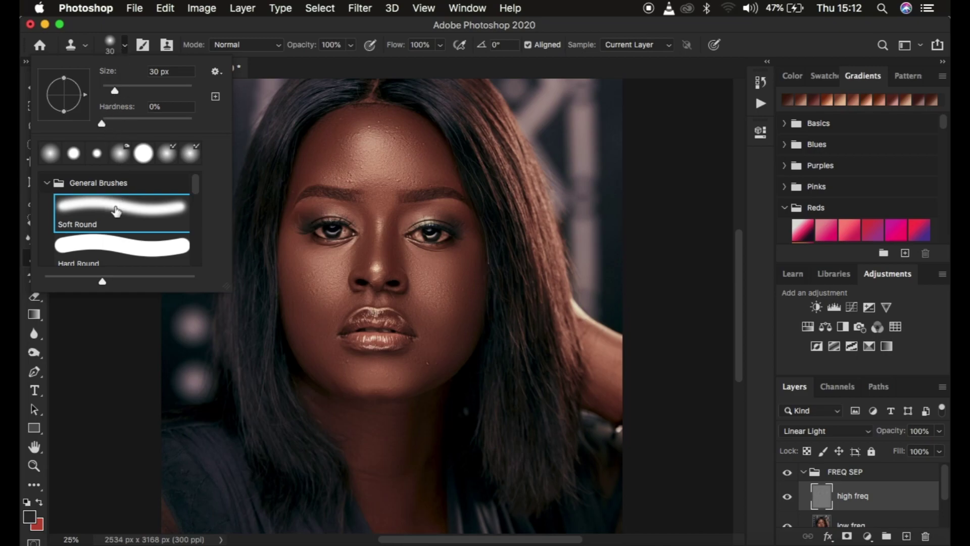
left_click(124, 49)
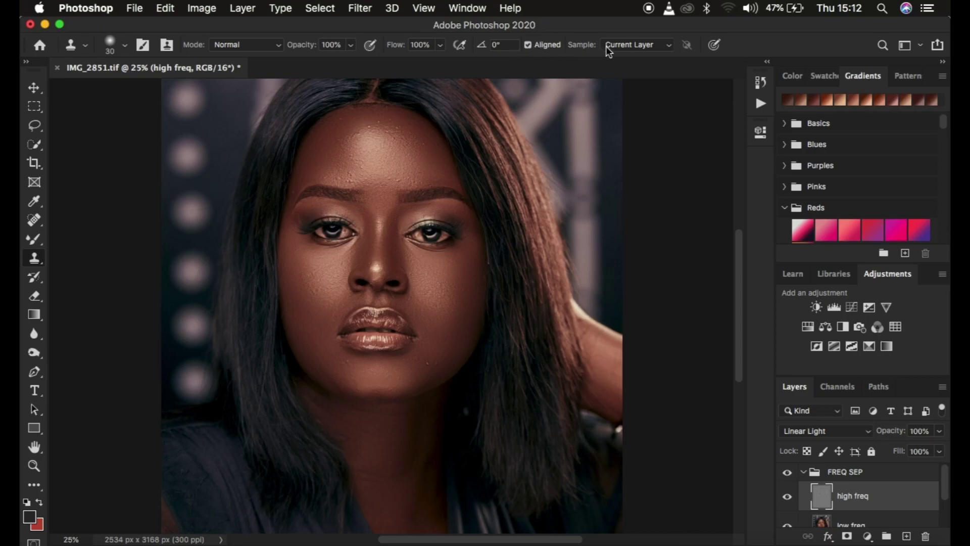
left_click(626, 44)
left_click(623, 44)
left_click(621, 42)
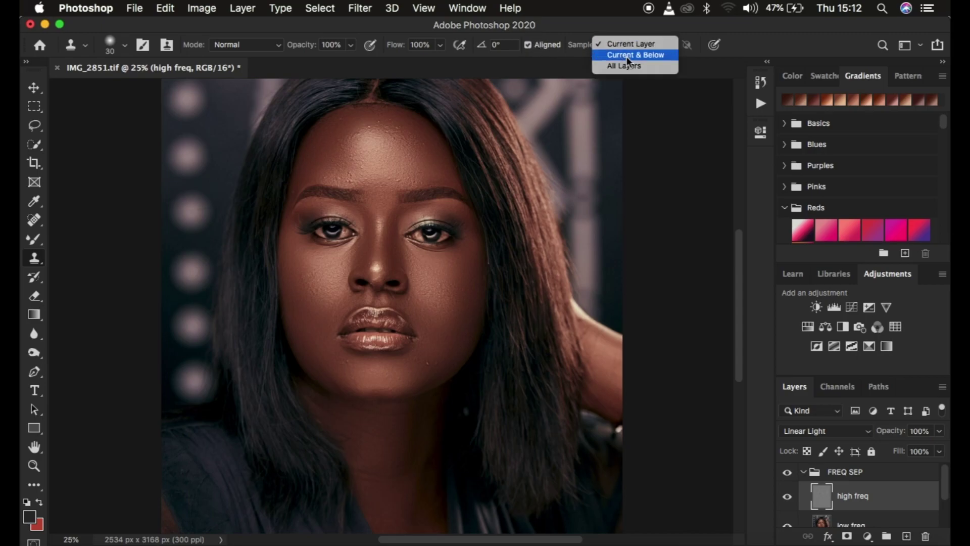
left_click(626, 56)
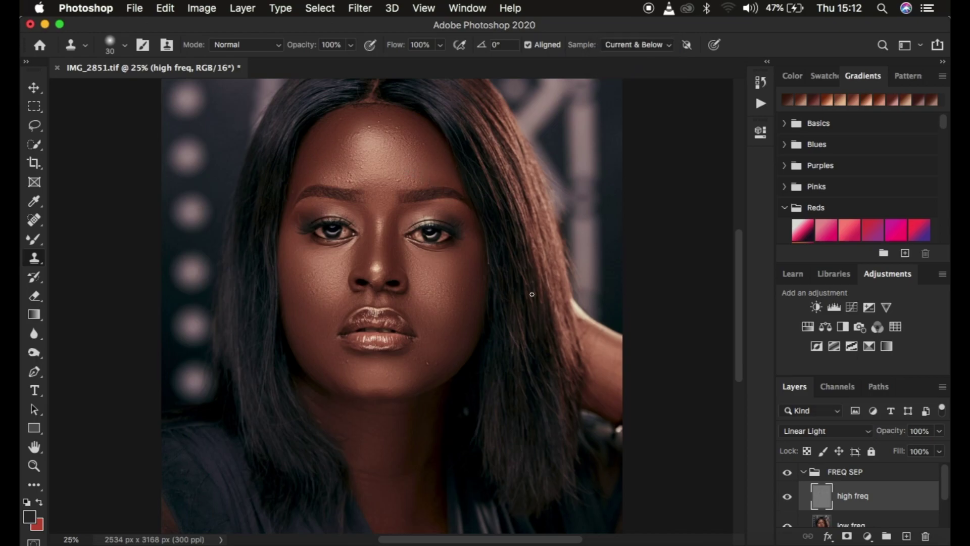
- Undo the stray cheek mark and change the Clone Stamp Sample option to Current Layer
left_click(374, 159)
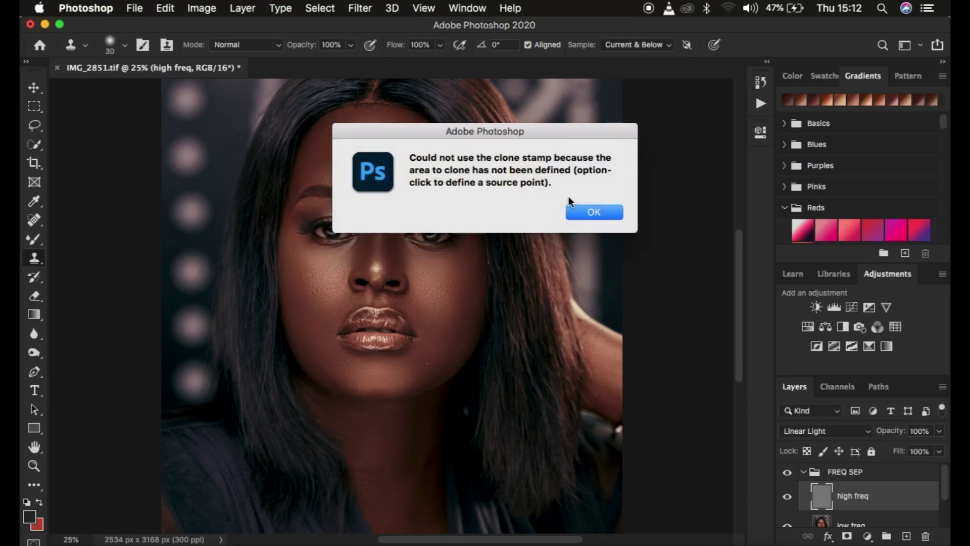
left_click(593, 212)
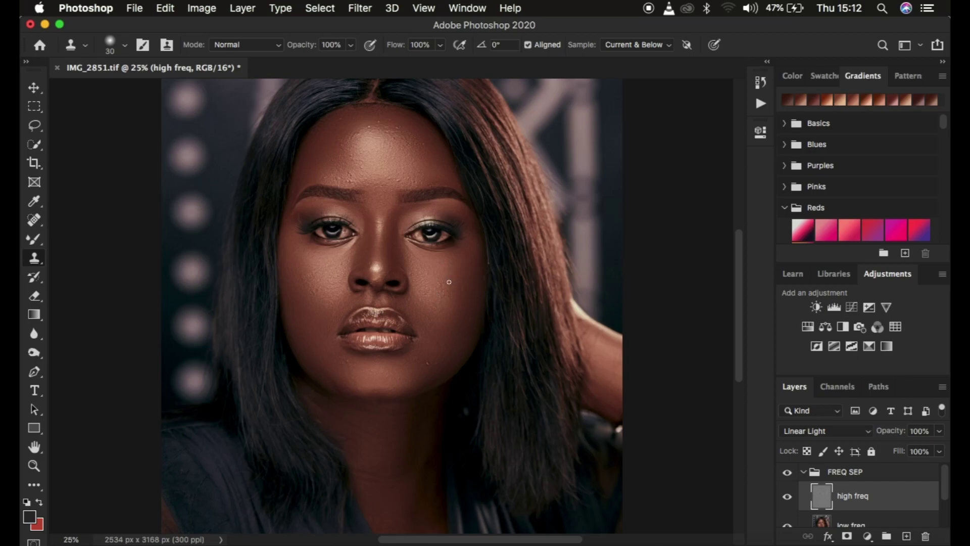
left_click(443, 272, "alt")
key("super+z")
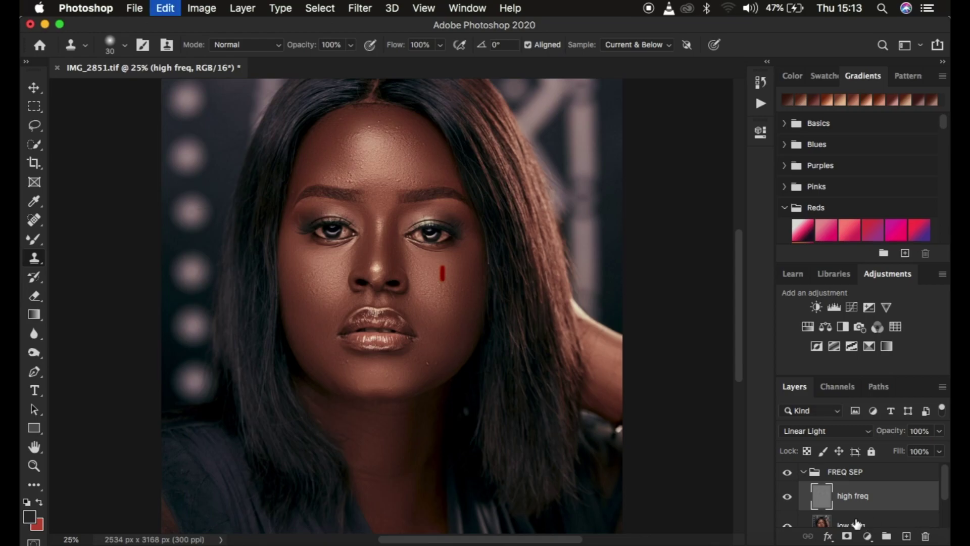
left_click(629, 45)
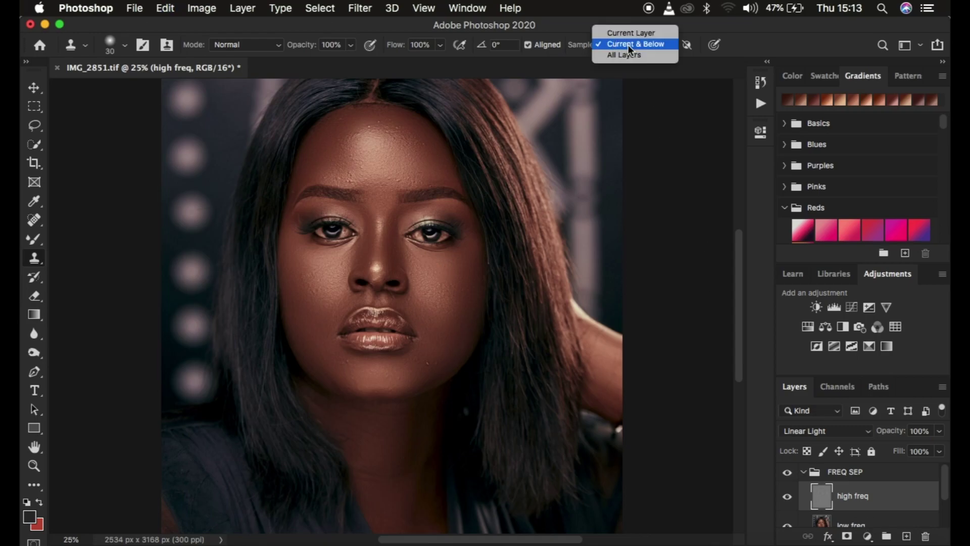
left_click(624, 29)
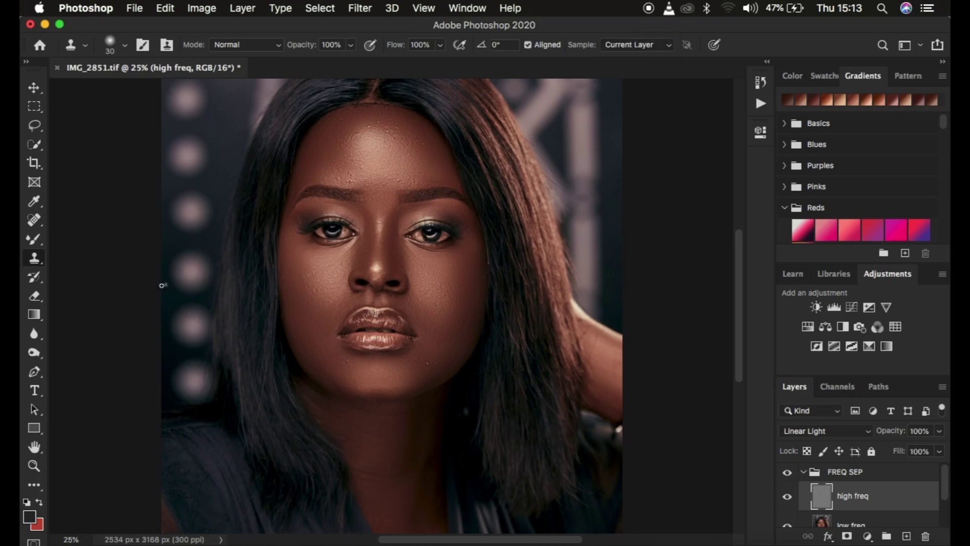
- Zoom in on the face and set the clone brush size to 80 with the bracket keys
key("super+equal")
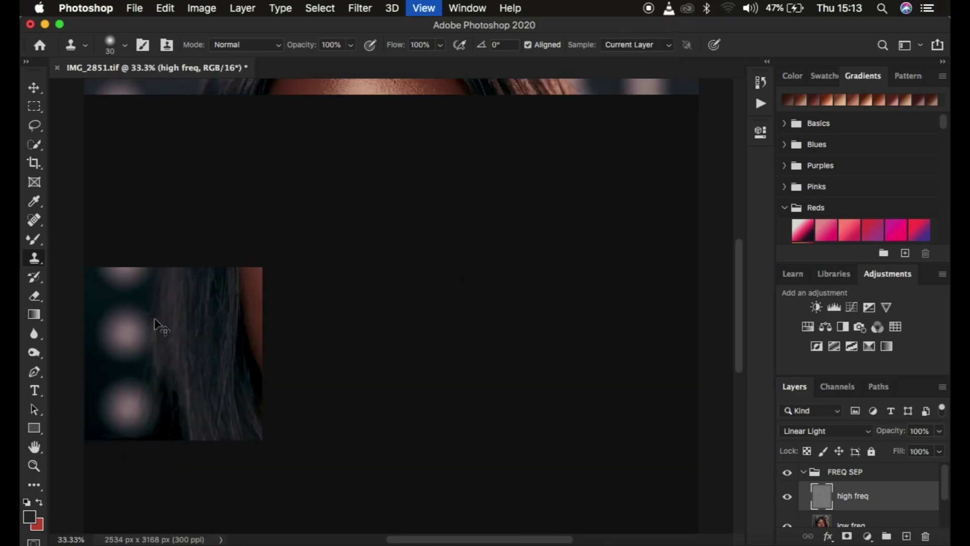
key("super+equal")
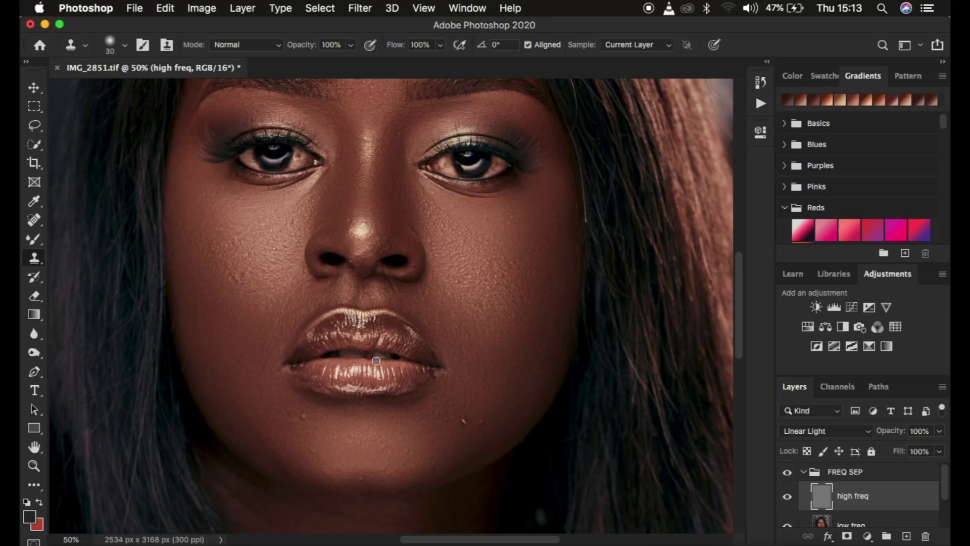
key("bracketleft")
key("bracketright")
key("bracketright")
key("bracketright")
key("bracketright")
key("bracketright")
key("bracketright")
key("bracketright")
key("bracketright")
key("bracketright")
key("bracketleft")
key("bracketleft")
key("bracketleft")
key("bracketleft")
key("bracketleft")
key("bracketleft")
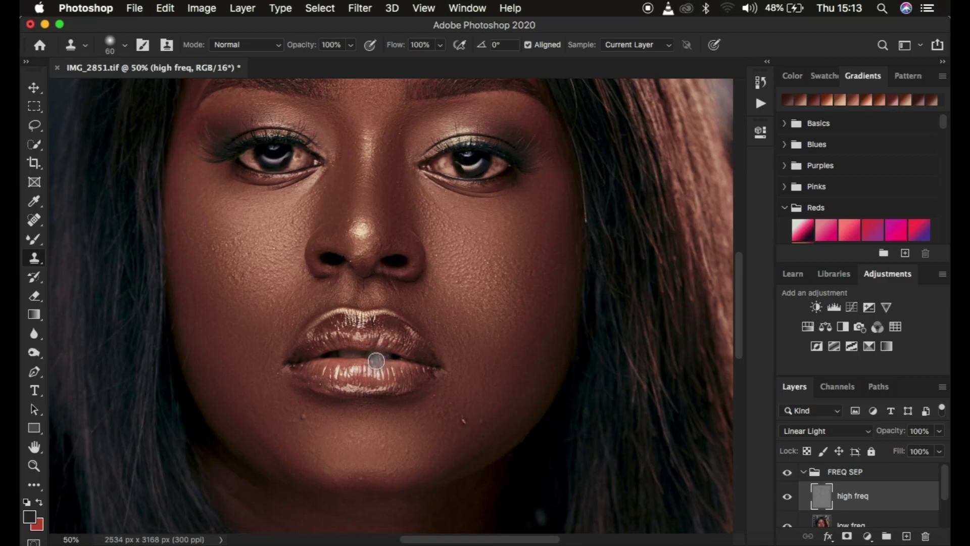
- View the lips and chin at 100% and shrink the clone brush to 35
key("super+1")
key("super+equal")
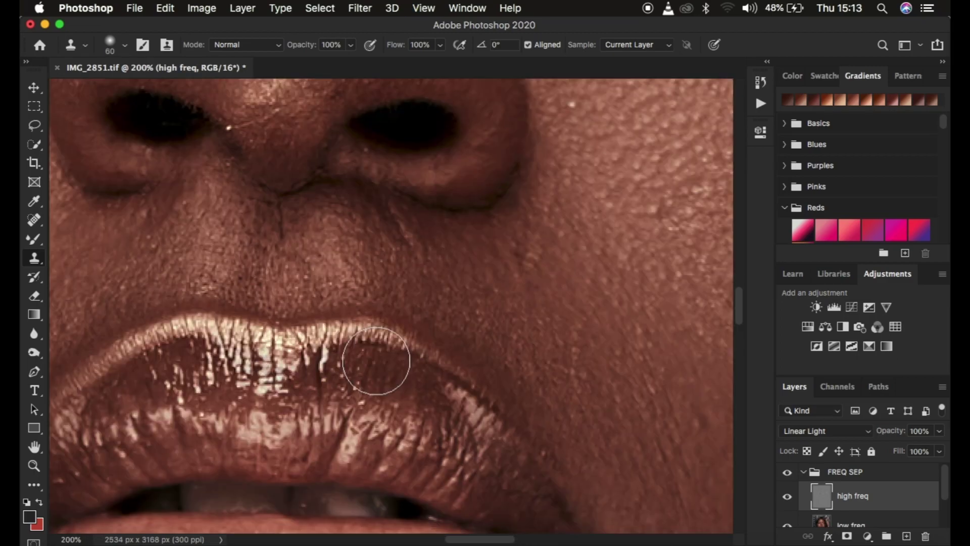
scroll(535, 313, "up", 10)
scroll(535, 314, "up", 4)
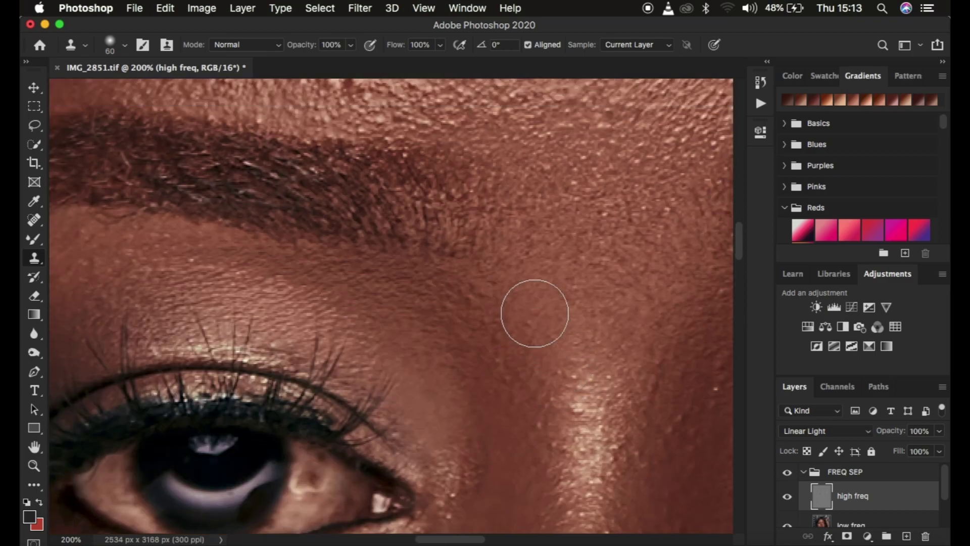
scroll(535, 313, "down", 12)
scroll(534, 313, "down", 3)
key("super+1")
key("super+minus")
key("super+1")
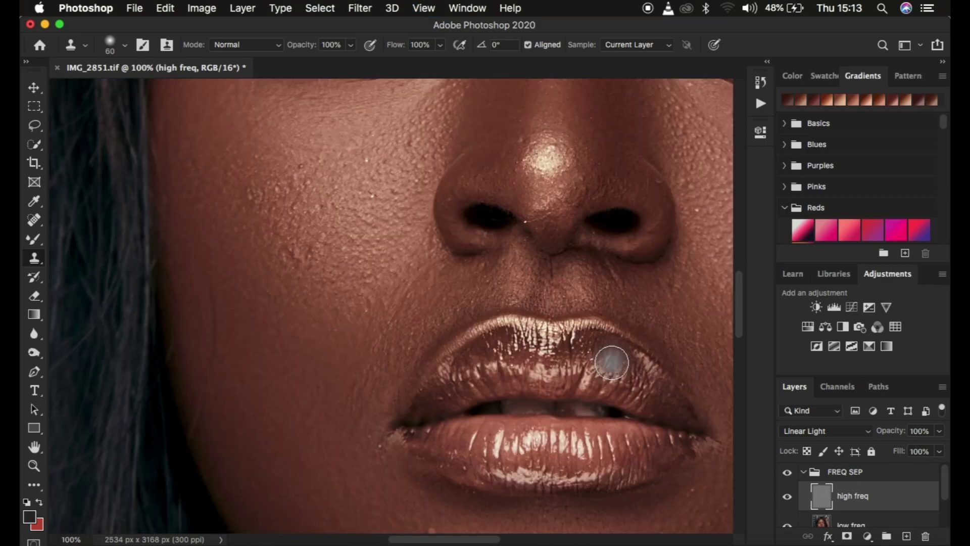
scroll(611, 363, "down", 8)
mouse_move(467, 291)
left_mouse_down()
mouse_move(457, 291)
mouse_move(471, 292)
left_mouse_up()
key("bracketleft")
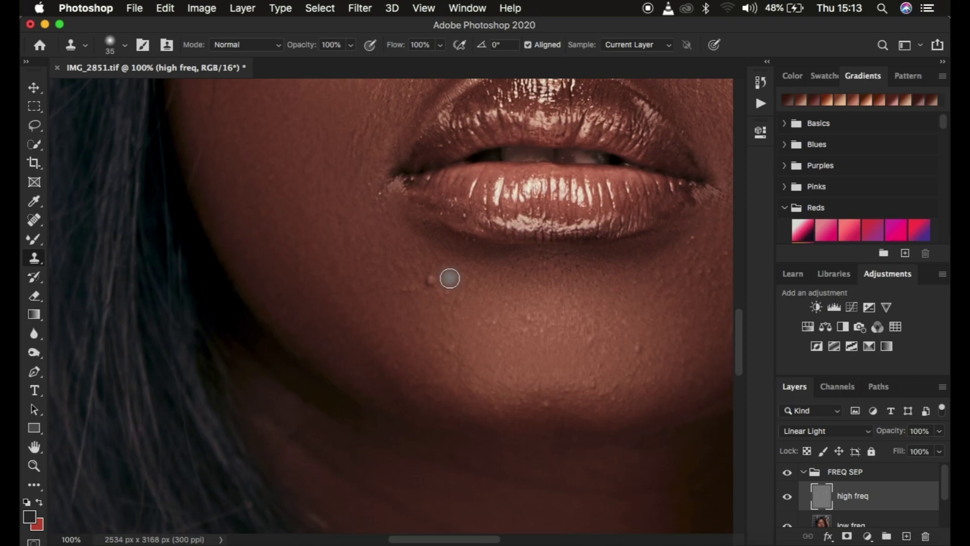
- Sample clean chin skin and clone it over the light blemishes below the lip
left_click(450, 279, "alt")
left_click(450, 279, "alt")
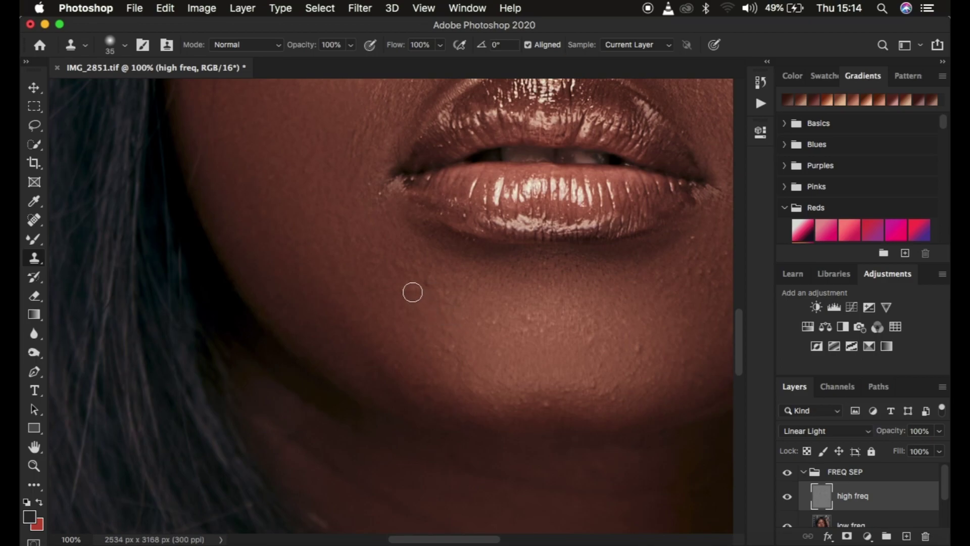
left_click(582, 395, "alt")
scroll(582, 328, "right", 2)
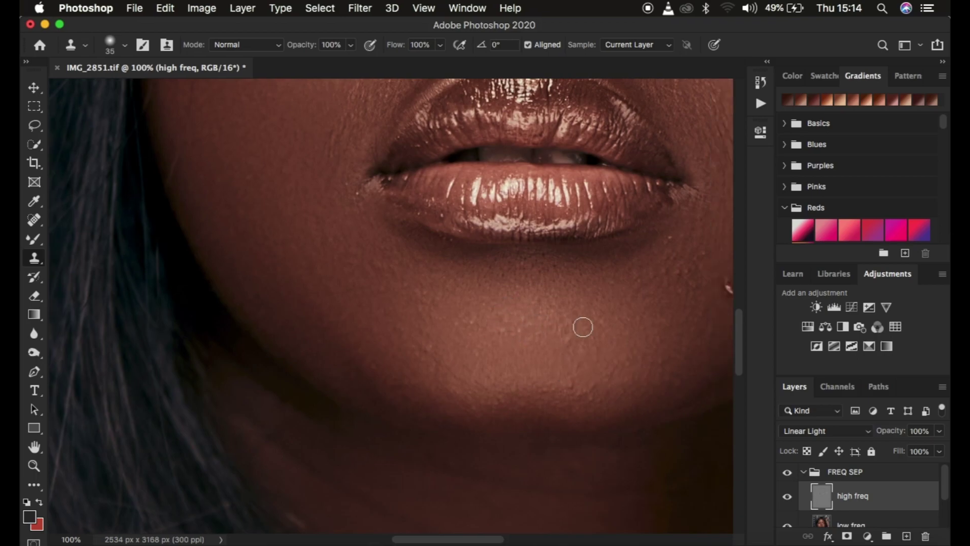
scroll(582, 327, "right", 6)
scroll(583, 327, "up", 2)
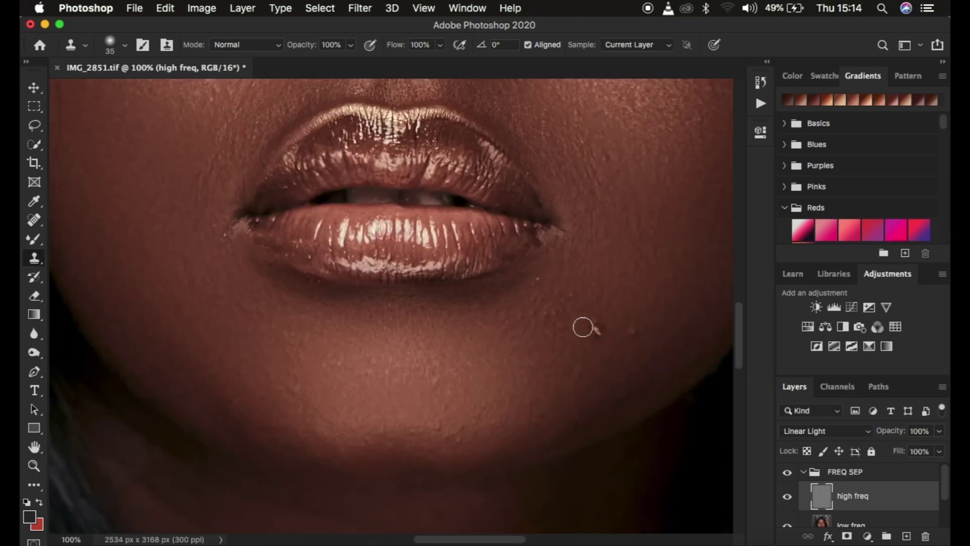
left_click(655, 328, "alt")
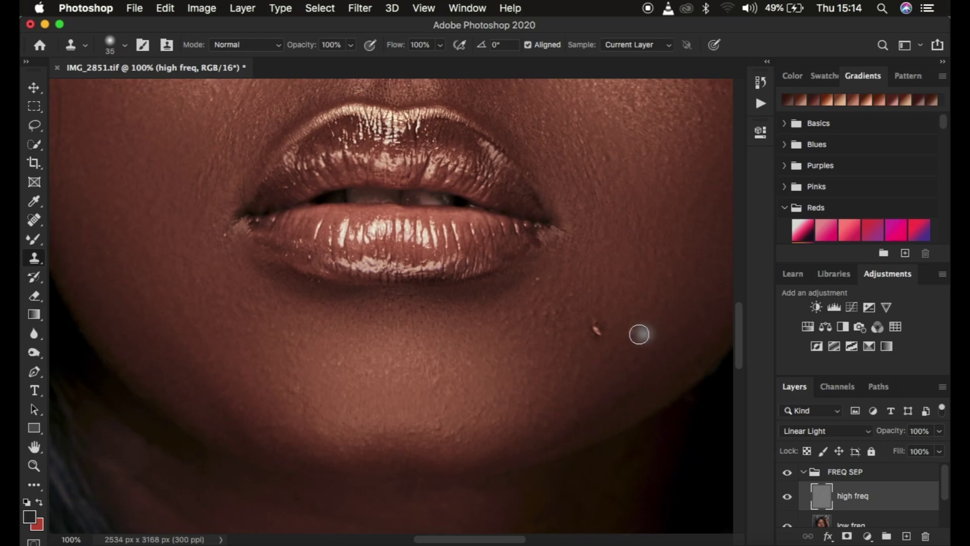
left_click(598, 330)
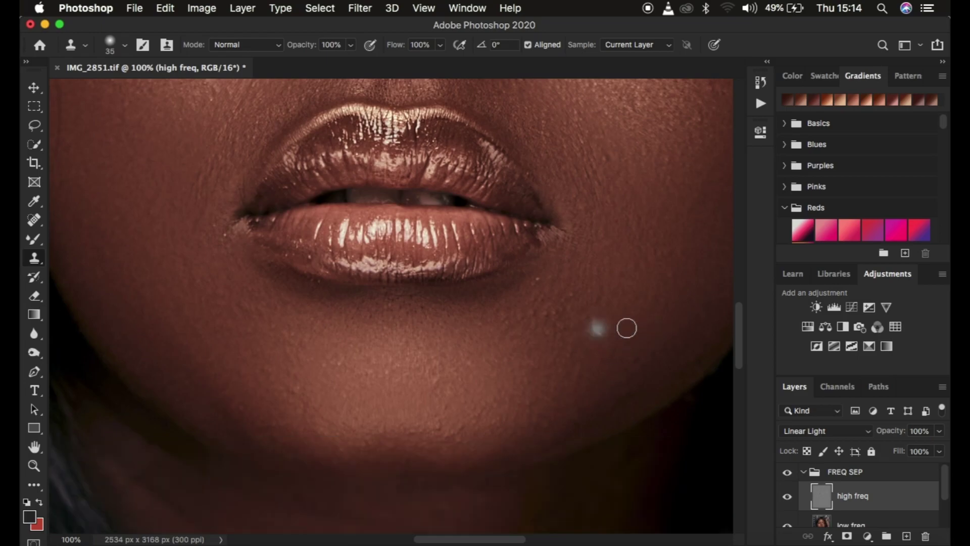
- Resample and keep cloning across the chin to touch up the remaining spots
left_click(628, 322, "alt")
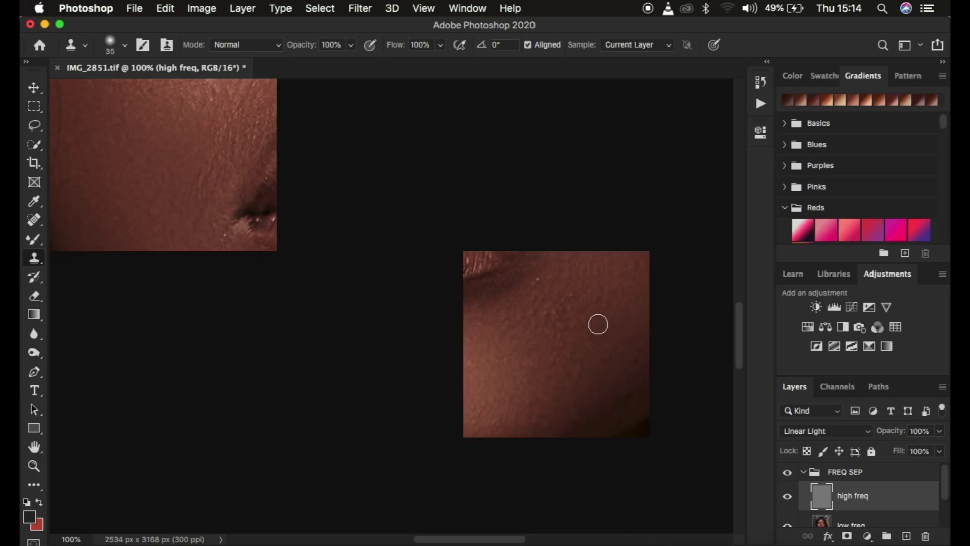
left_click(556, 321)
left_click(535, 305)
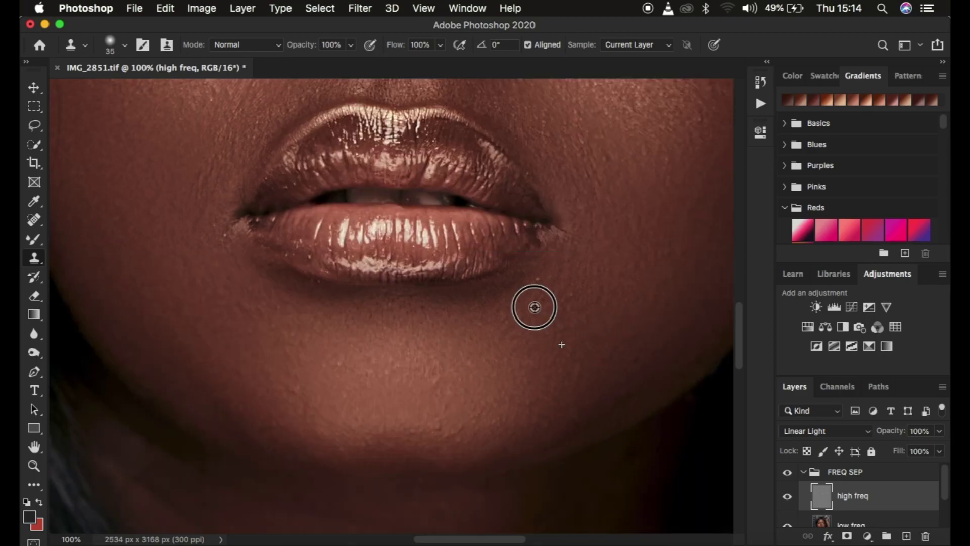
left_click(539, 282, "alt")
left_click(652, 301)
left_click(596, 287, "alt")
left_click(615, 273)
key("super+minus")
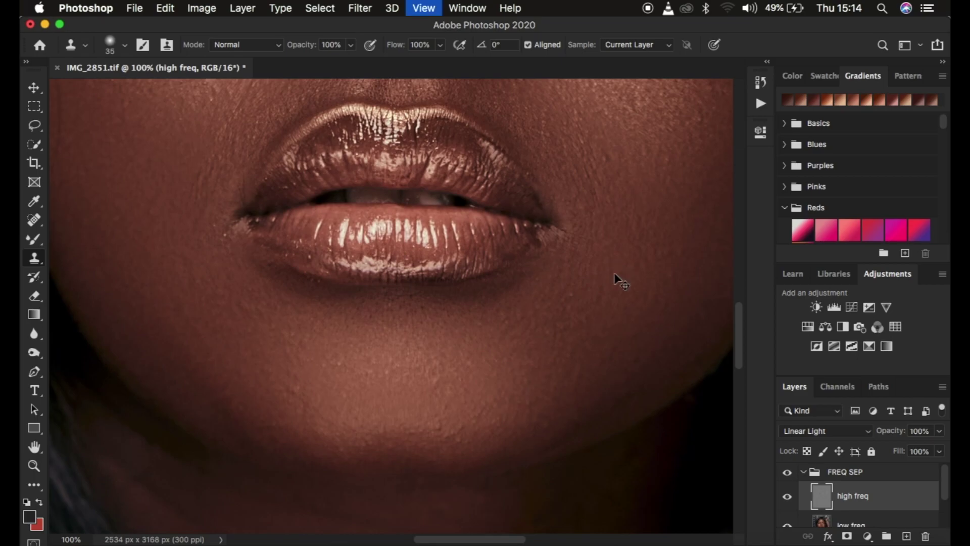
scroll(615, 273, "up", 5)
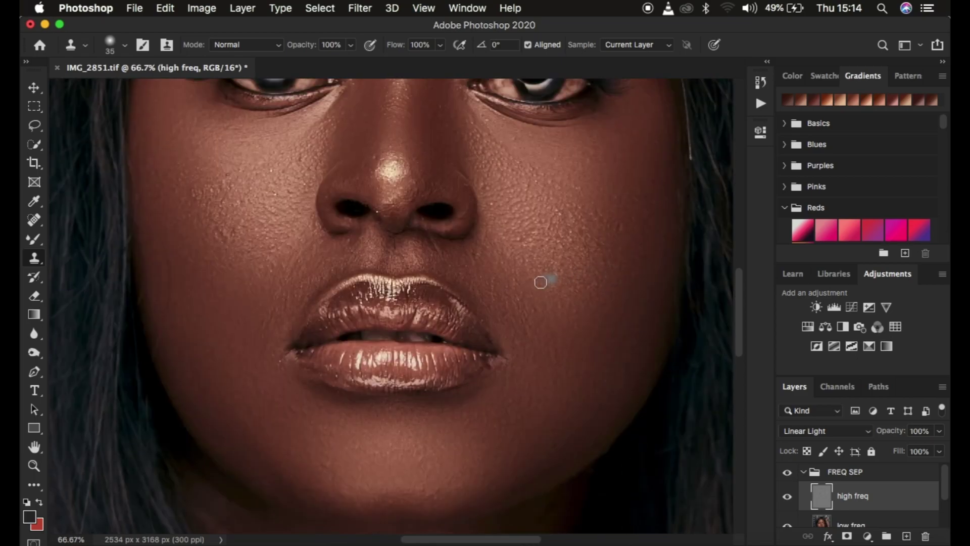
- Set the Clone Stamp brush to 50 and clone clean skin over the bright cheek specks
key("bracketright")
key("bracketright")
key("bracketleft")
left_click(247, 237, "alt")
left_click(266, 227)
left_click(239, 187, "alt")
left_click(230, 198)
left_click(200, 194)
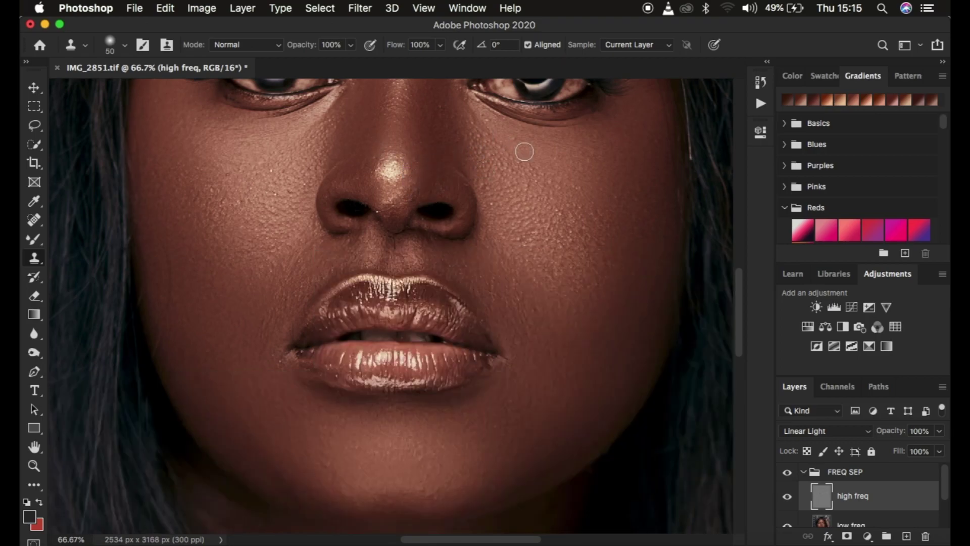
- With a larger brush, clone away the forehead blemishes above the brow and near the hairline
scroll(524, 151, "up", 10)
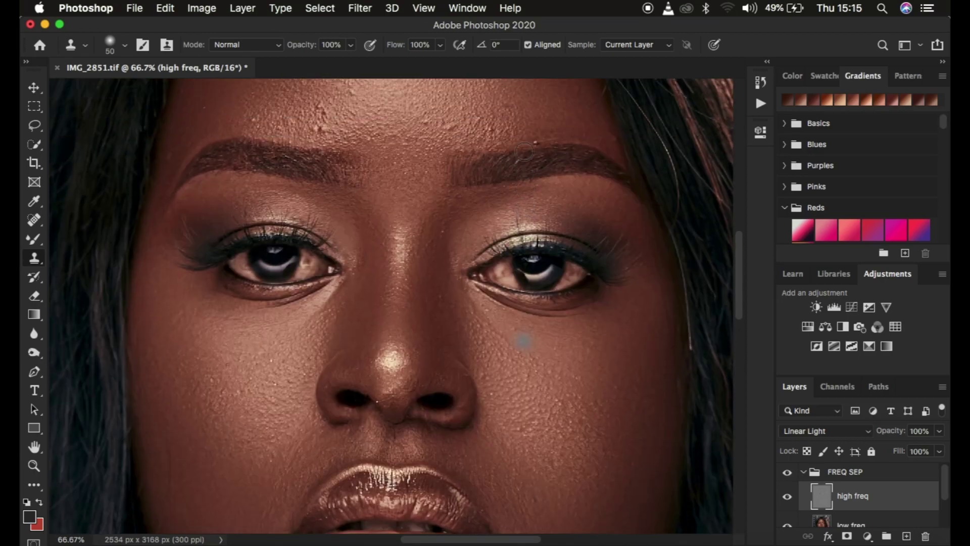
scroll(478, 158, "up", 1)
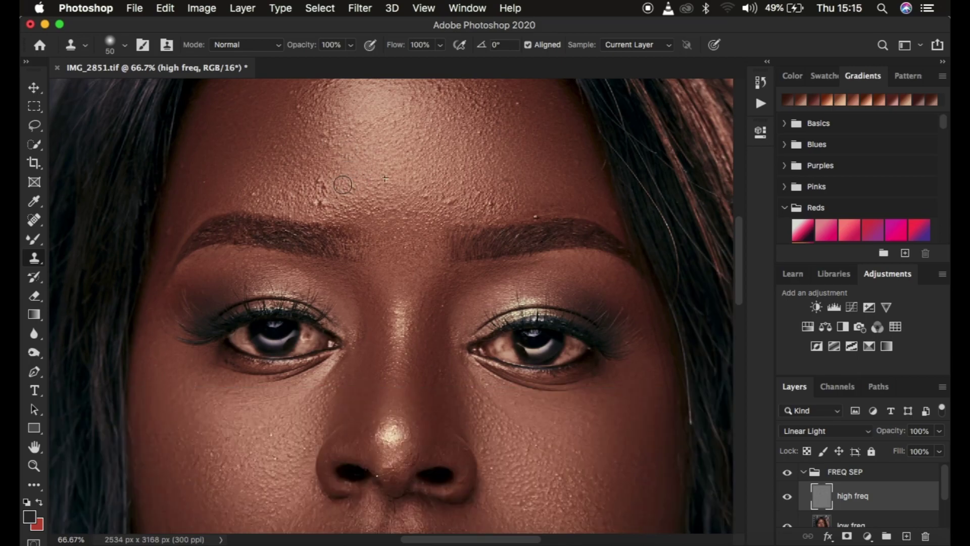
key("bracketright")
key("bracketright")
key("bracketright")
key("bracketright")
key("bracketright")
key("bracketright")
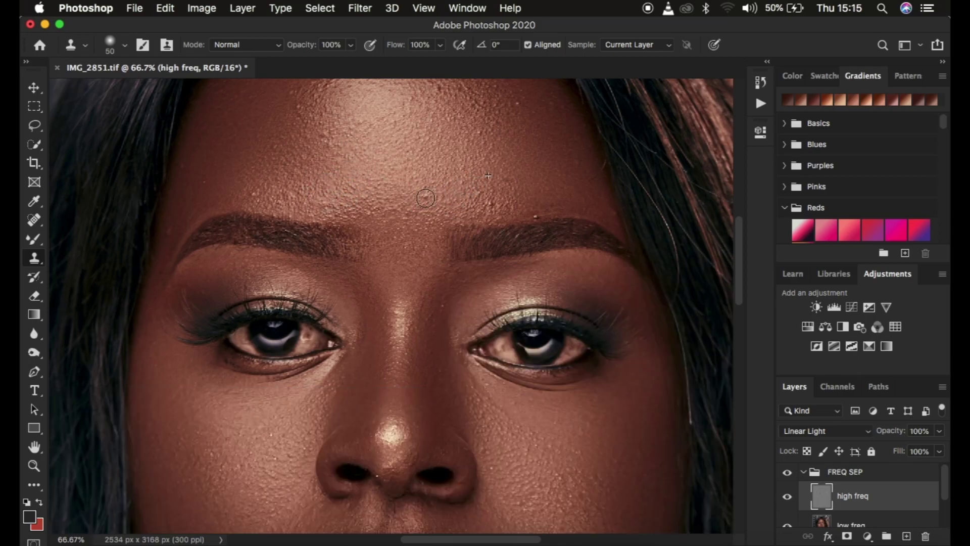
left_click(284, 188, "alt")
left_click(537, 216)
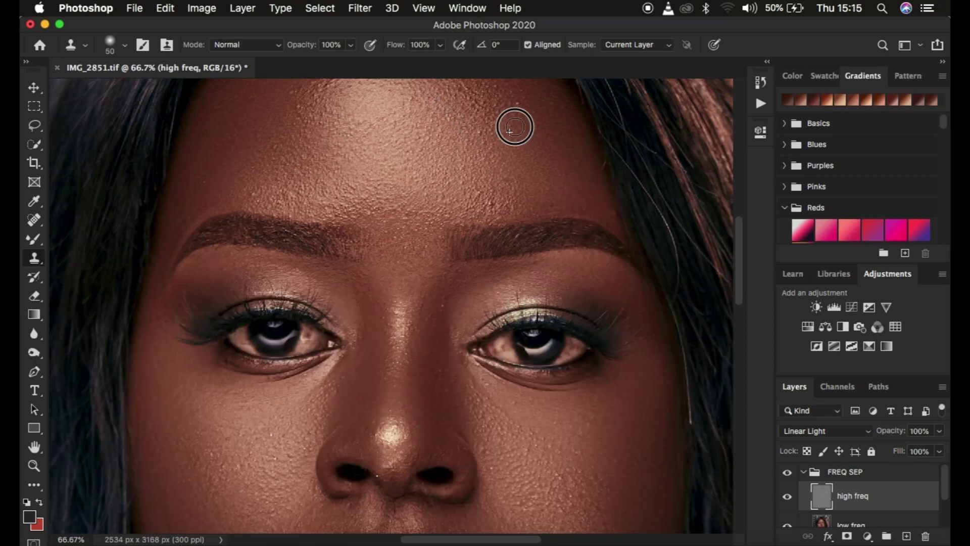
left_click(514, 127, "alt")
scroll(538, 135, "up", 5)
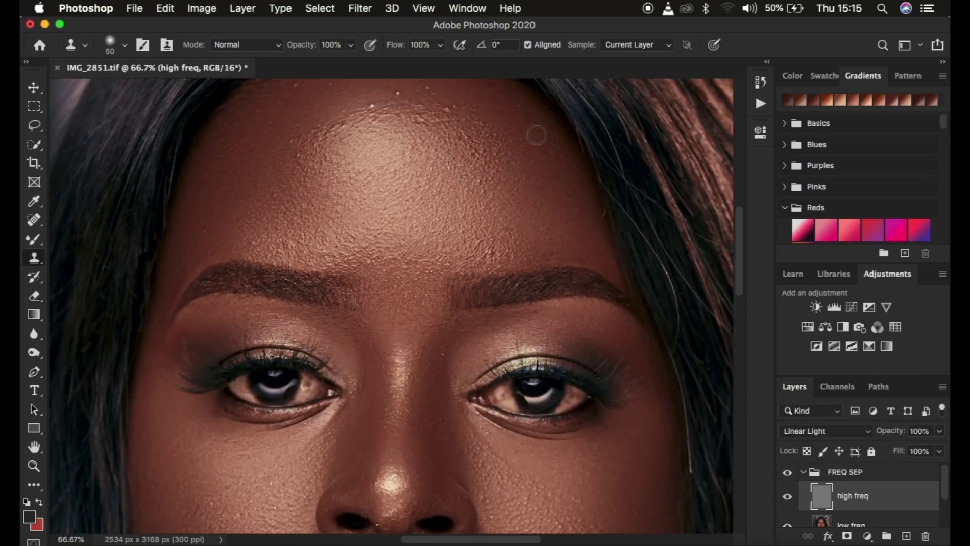
left_click(451, 170)
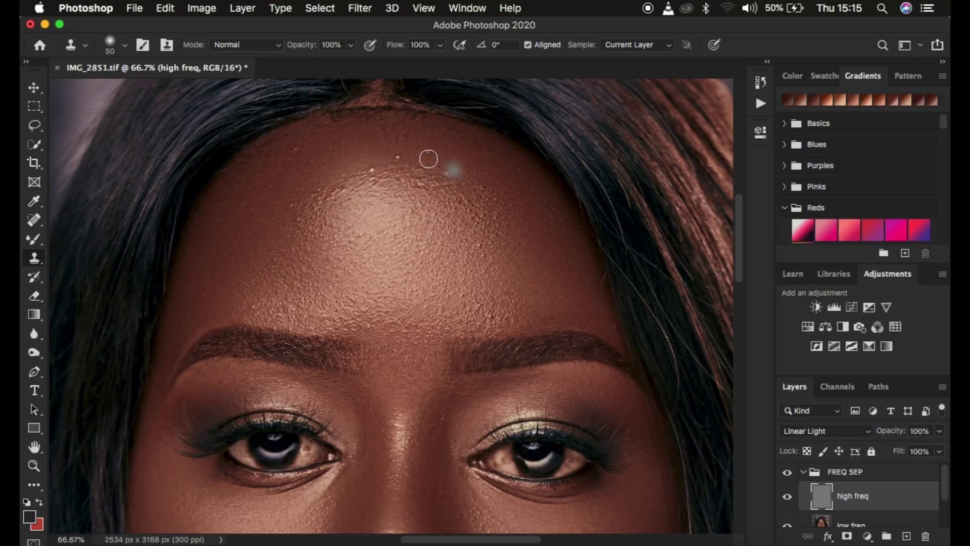
left_click(398, 158)
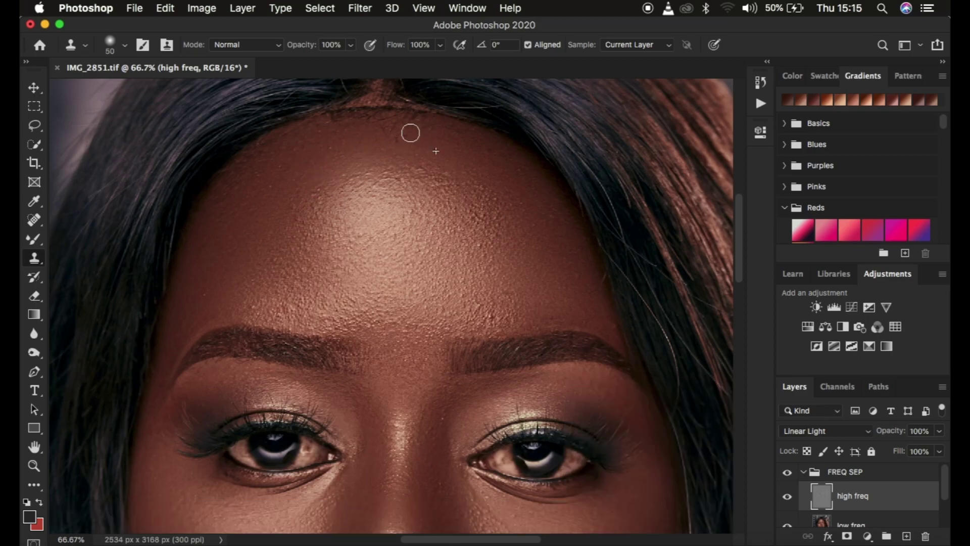
- Clone clean hairline skin over the stray hairs and forehead blemishes on the high freq layer
left_click(392, 108)
key("super+z")
left_click(390, 126)
left_click(412, 127, "alt")
left_click(386, 106, "alt")
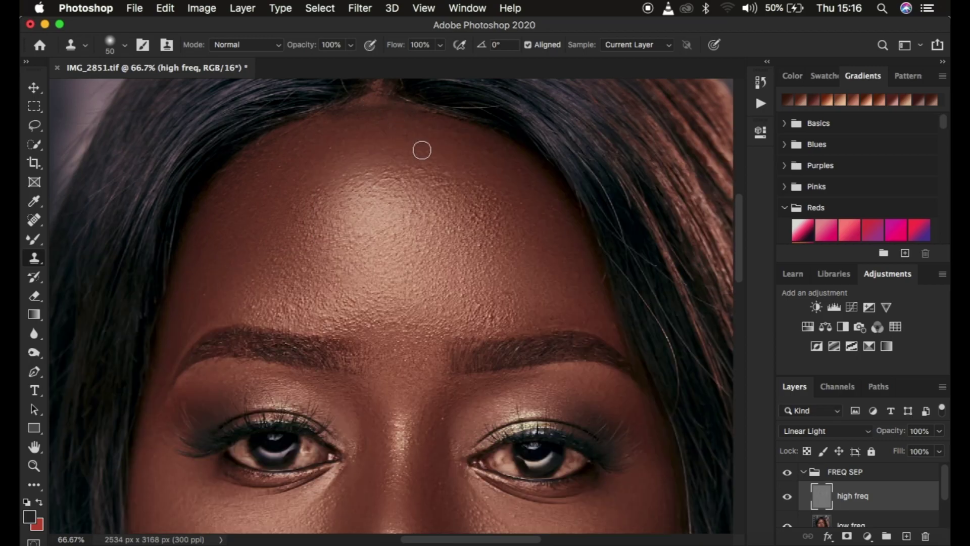
mouse_move(422, 150)
left_mouse_down()
mouse_move(434, 175)
mouse_move(402, 217)
left_mouse_up()
key("super+minus")
key("super+minus")
key("super+minus")
key("super+minus")
key("super+minus")
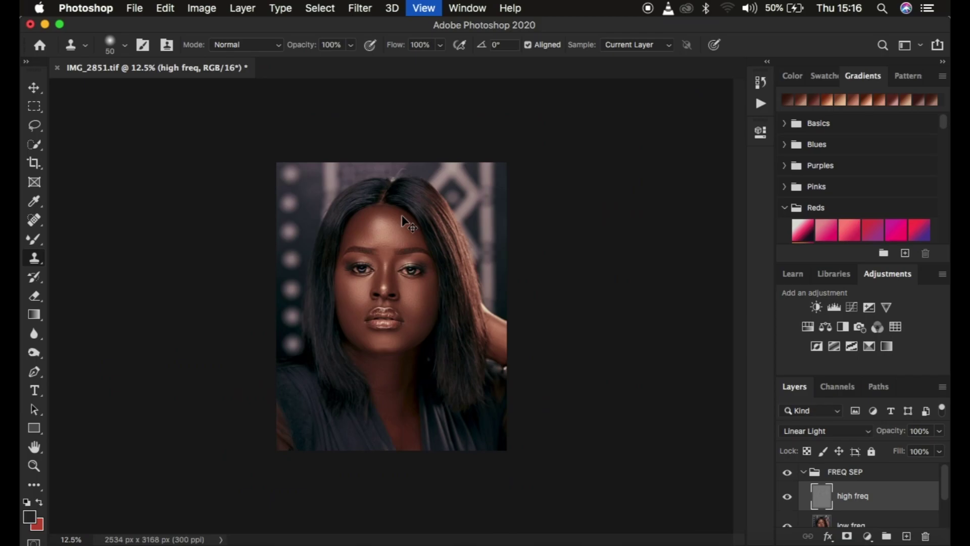
- Clone clean skin texture across the neck on the high freq layer
key("super+plus")
key("super+plus")
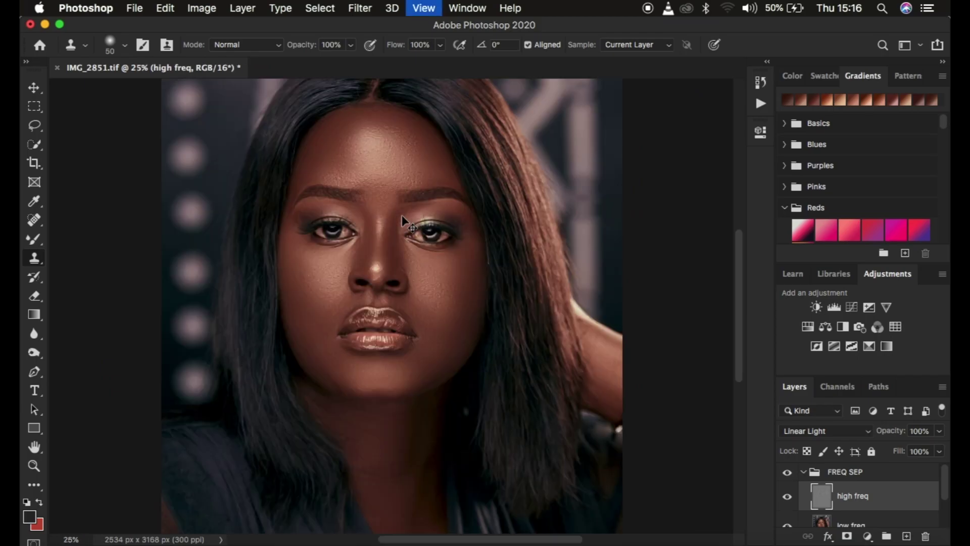
key("super+plus")
scroll(503, 301, "down", 3)
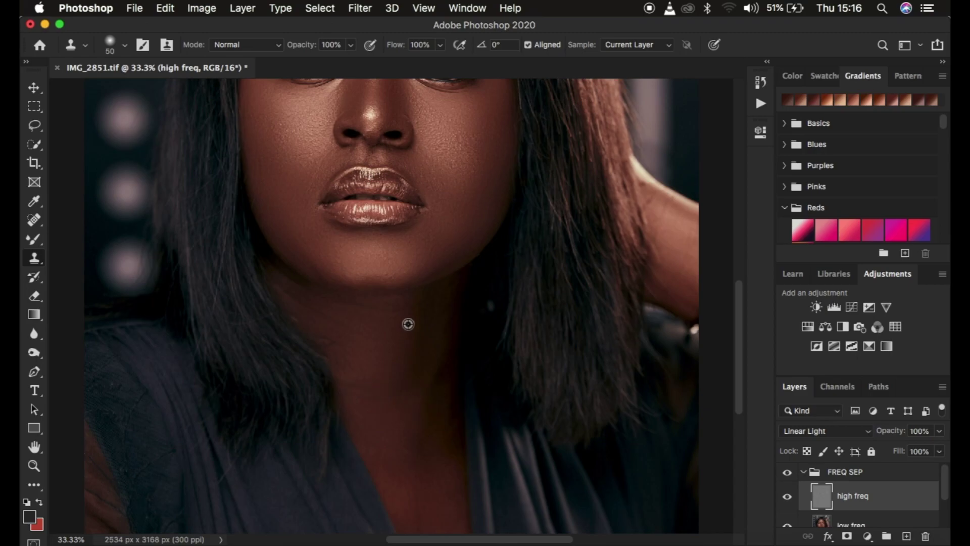
left_click_drag(407, 315, 334, 303)
key("super+minus")
key("super+minus")
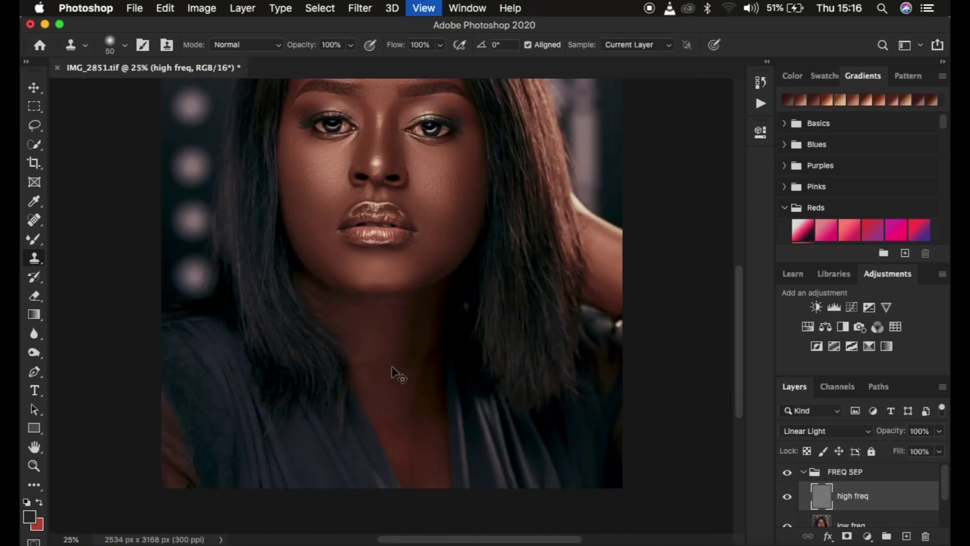
key("super+plus")
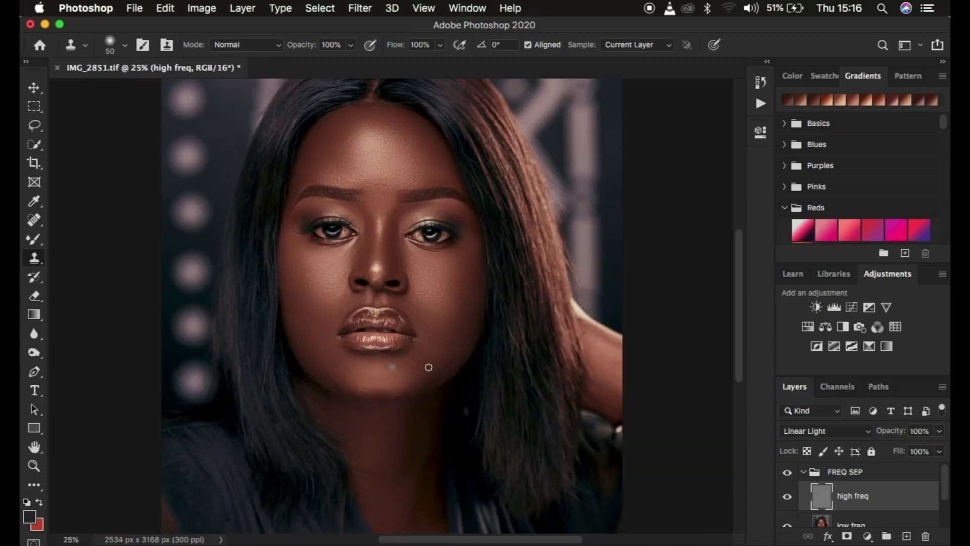
- Toggle the FREQ SEP group off and on to compare the retouching, then collapse the group
left_click(787, 475)
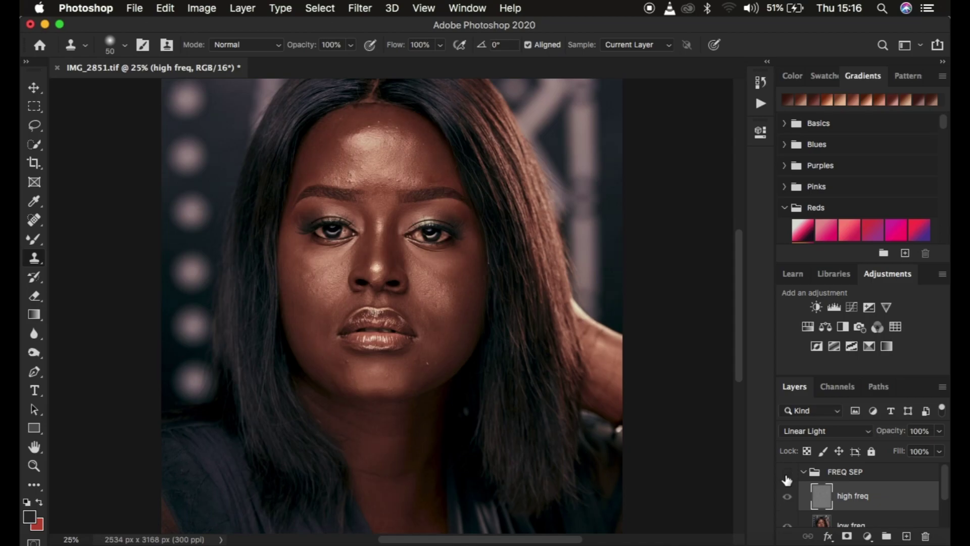
left_click(787, 475)
left_click(787, 475)
left_click(786, 475)
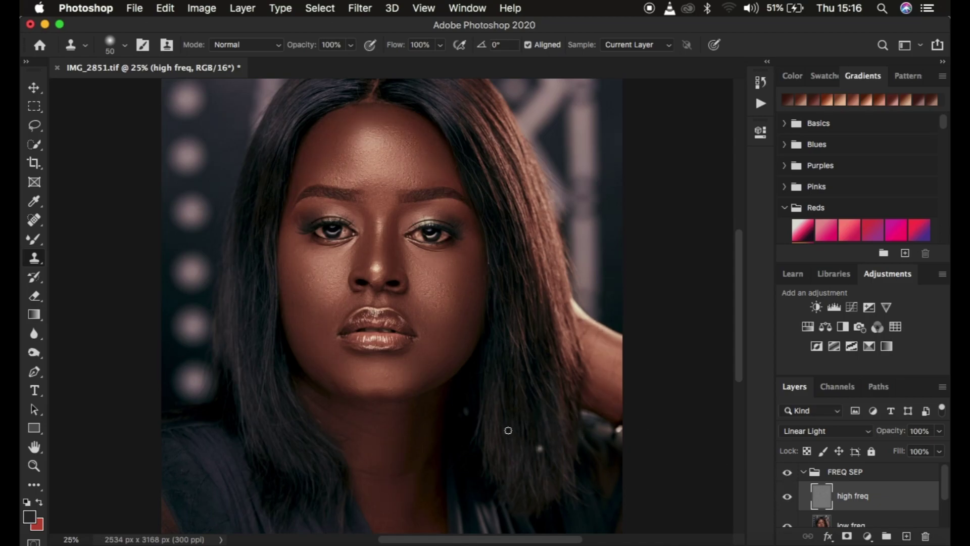
key("super+minus")
key("super+equal")
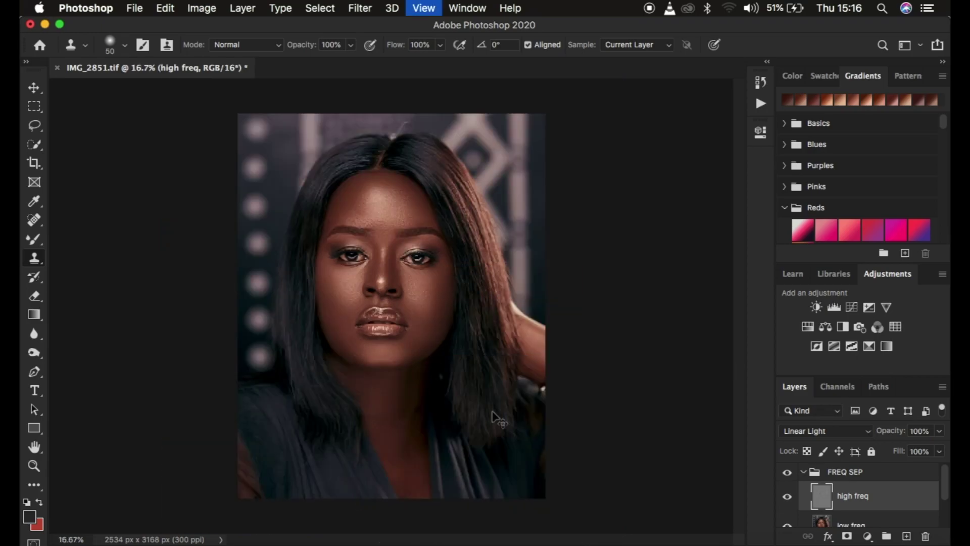
left_click(804, 472)
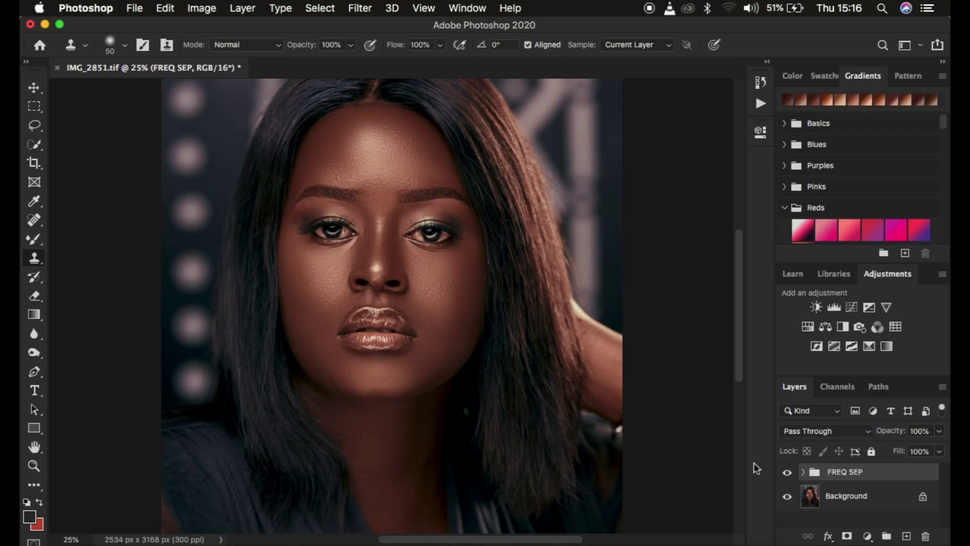
- Add a Hue/Saturation layer with Saturation -72 and invert its mask to black
left_click(867, 536)
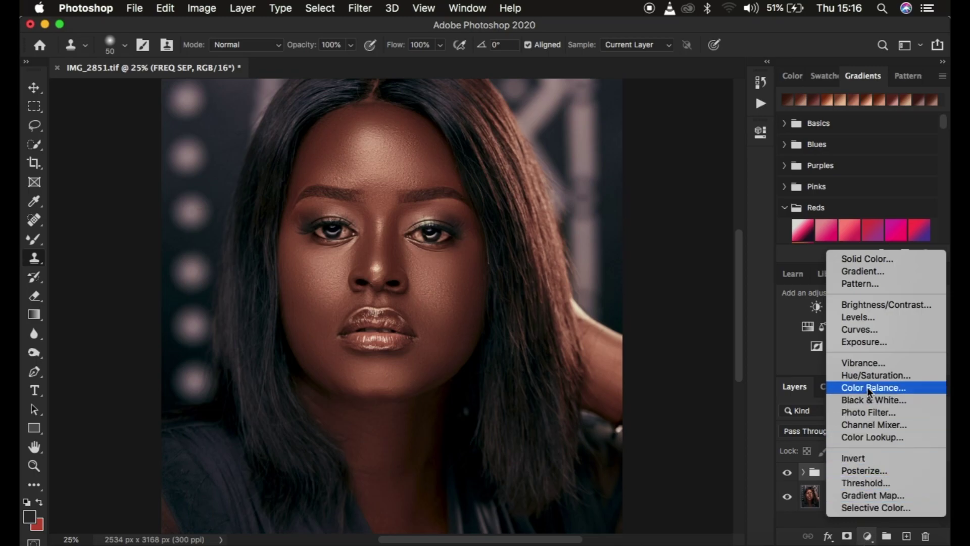
key("Escape")
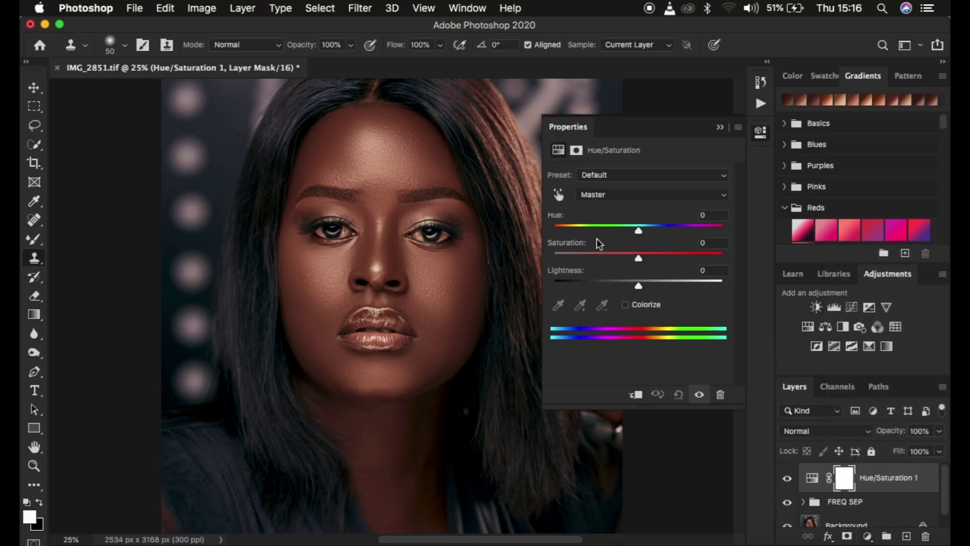
left_click_drag(590, 258, 578, 259)
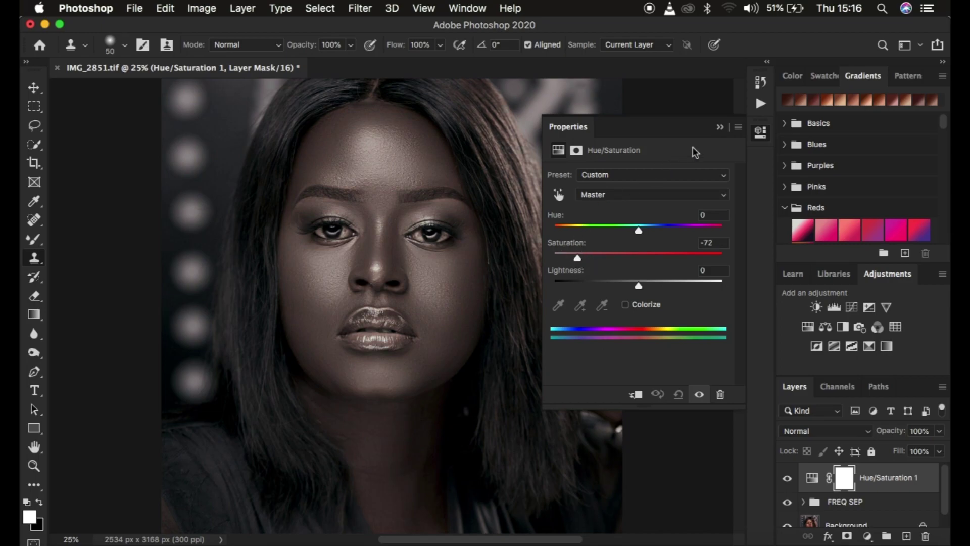
left_click(720, 130)
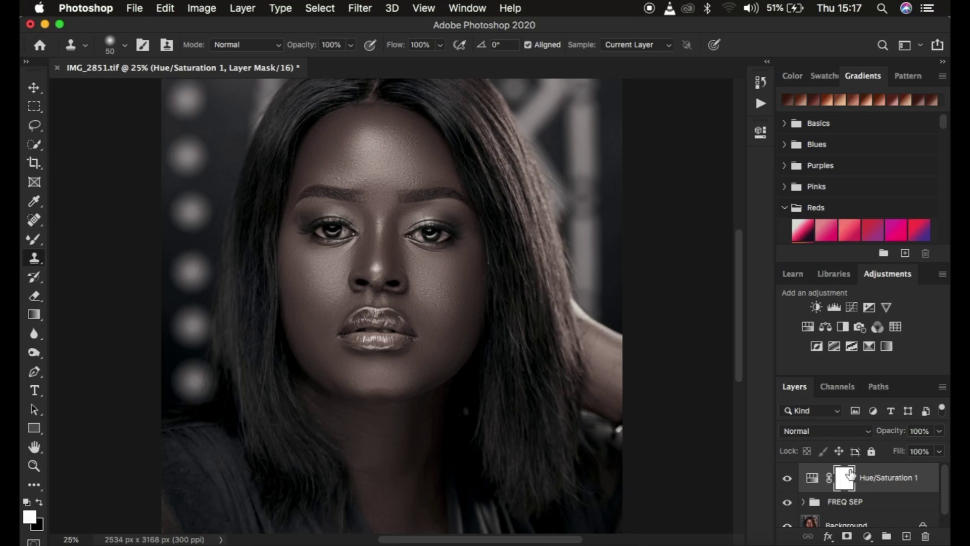
key("super+i")
- Pick a soft round Brush with white as the foreground colour for painting the mask
left_click(35, 241)
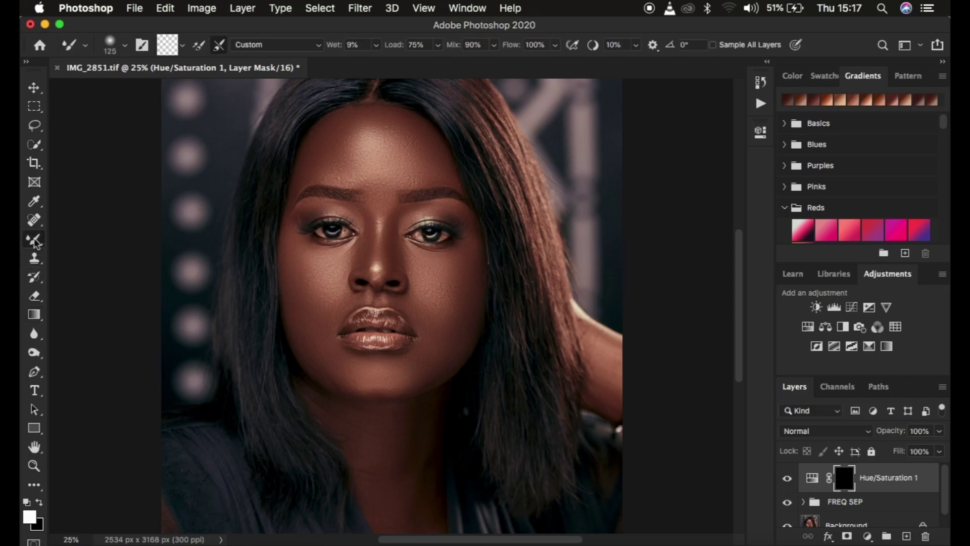
right_click(36, 241)
left_click(89, 238)
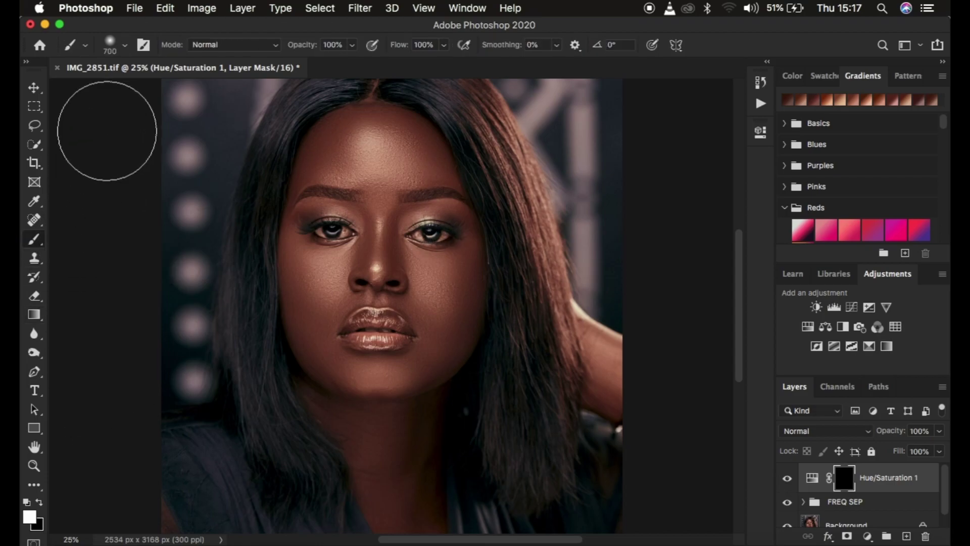
left_click(125, 46)
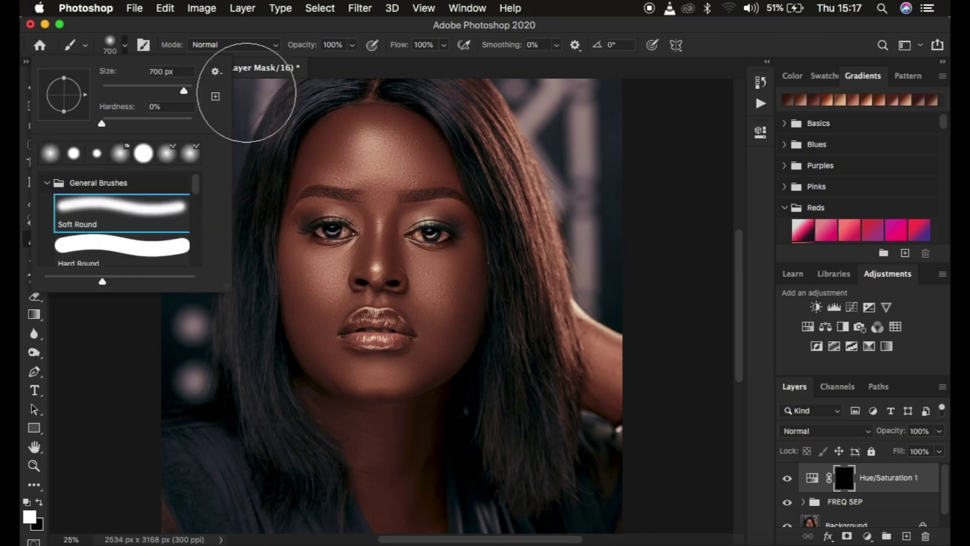
left_click(302, 28)
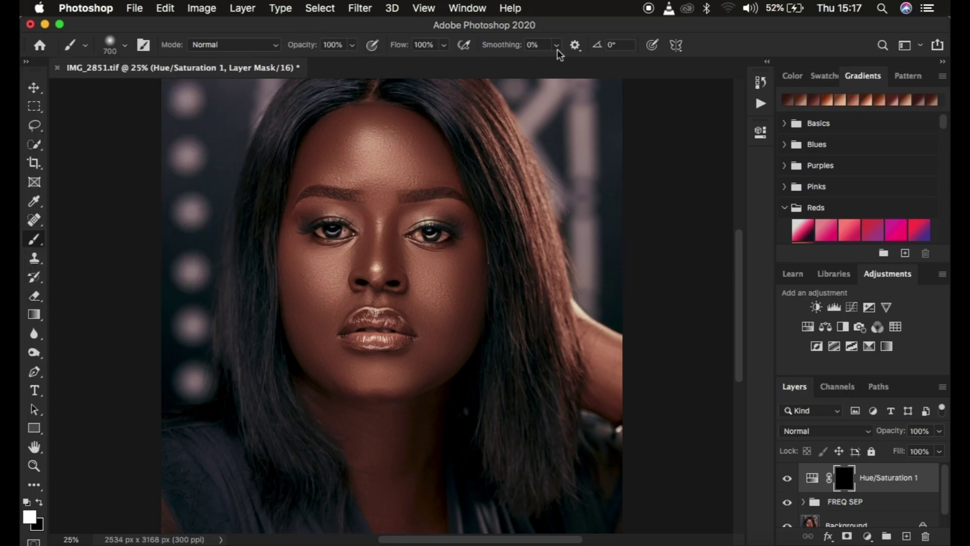
left_click(39, 503)
left_click(39, 502)
left_click(39, 502)
key("super+equal")
key("super+equal")
key("super+equal")
key("super+equal")
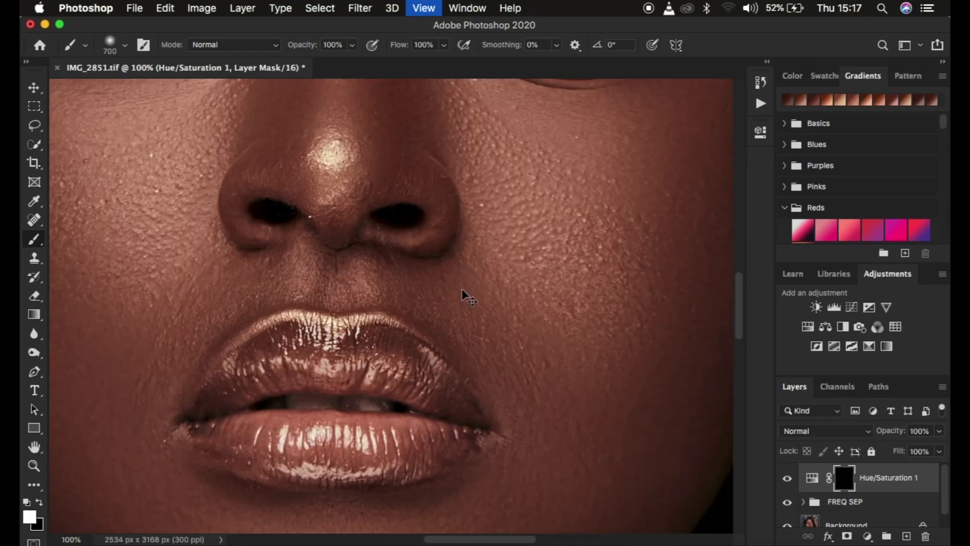
- With a smaller brush, paint white on the Hue/Saturation mask over both eye whites
scroll(461, 291, "up", 10)
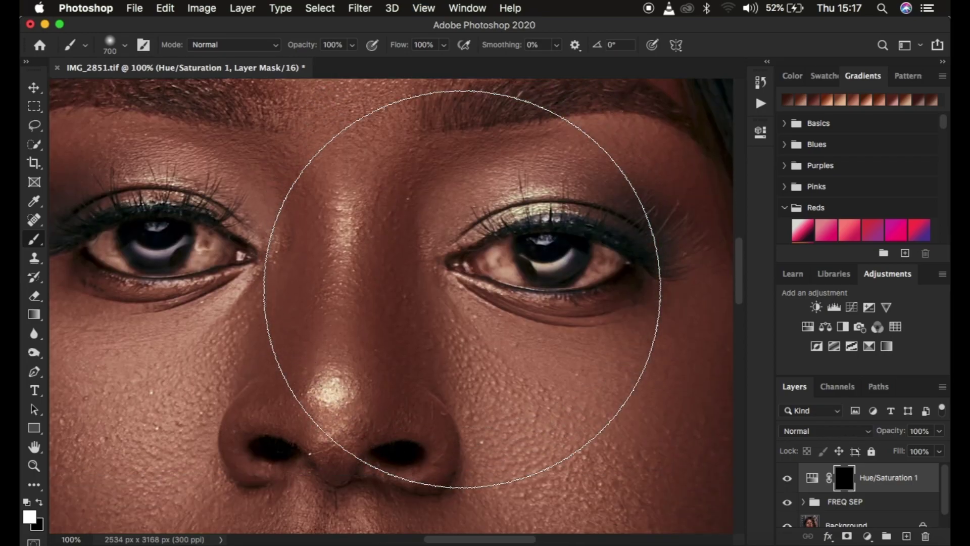
scroll(425, 288, "down", 2)
key("bracketleft")
key("bracketleft")
key("bracketleft")
key("bracketleft")
key("bracketleft")
key("bracketleft")
key("bracketleft")
key("bracketleft")
key("bracketleft")
key("bracketleft")
key("bracketleft")
key("bracketleft")
key("bracketleft")
key("bracketleft")
key("bracketleft")
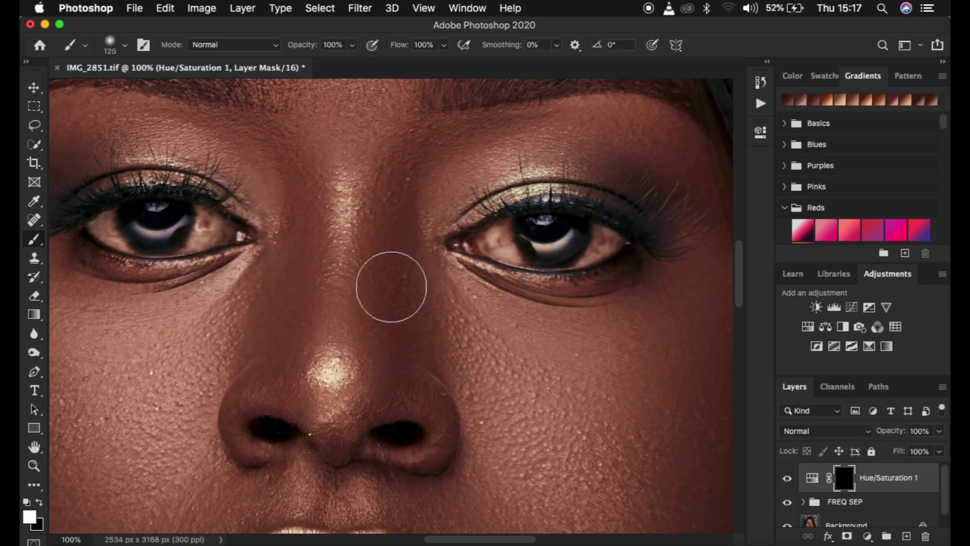
key("bracketleft")
key("bracketleft")
key("bracketleft")
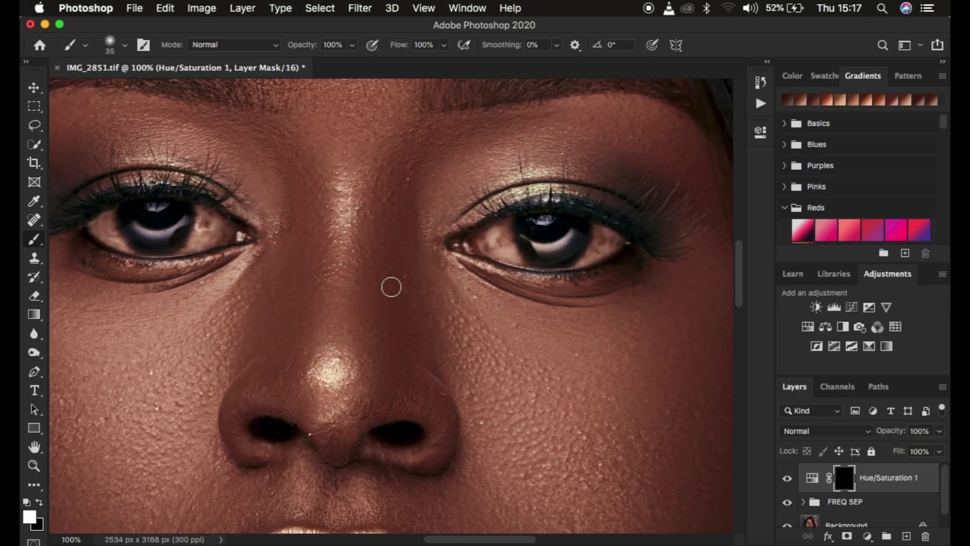
mouse_move(123, 230)
left_mouse_down()
mouse_move(107, 218)
mouse_move(106, 235)
mouse_move(100, 229)
mouse_move(120, 239)
mouse_move(104, 222)
mouse_move(122, 245)
mouse_move(114, 210)
left_mouse_up()
mouse_move(195, 211)
left_mouse_down()
mouse_move(216, 222)
mouse_move(196, 239)
mouse_move(212, 228)
mouse_move(170, 249)
mouse_move(201, 237)
mouse_move(202, 216)
mouse_move(218, 224)
mouse_move(165, 248)
mouse_move(123, 242)
mouse_move(104, 219)
left_mouse_up()
mouse_move(506, 236)
left_mouse_down()
mouse_move(534, 258)
mouse_move(601, 230)
mouse_move(580, 260)
mouse_move(596, 232)
mouse_move(617, 235)
mouse_move(569, 259)
mouse_move(596, 227)
mouse_move(580, 249)
mouse_move(540, 260)
mouse_move(514, 253)
mouse_move(511, 236)
mouse_move(532, 223)
mouse_move(491, 230)
mouse_move(492, 248)
mouse_move(522, 247)
left_mouse_up()
key("super+0")
key("super+minus")
key("super+minus")
key("super+minus")
key("super+minus")
key("super+minus")
key("super+minus")
key("super+minus")
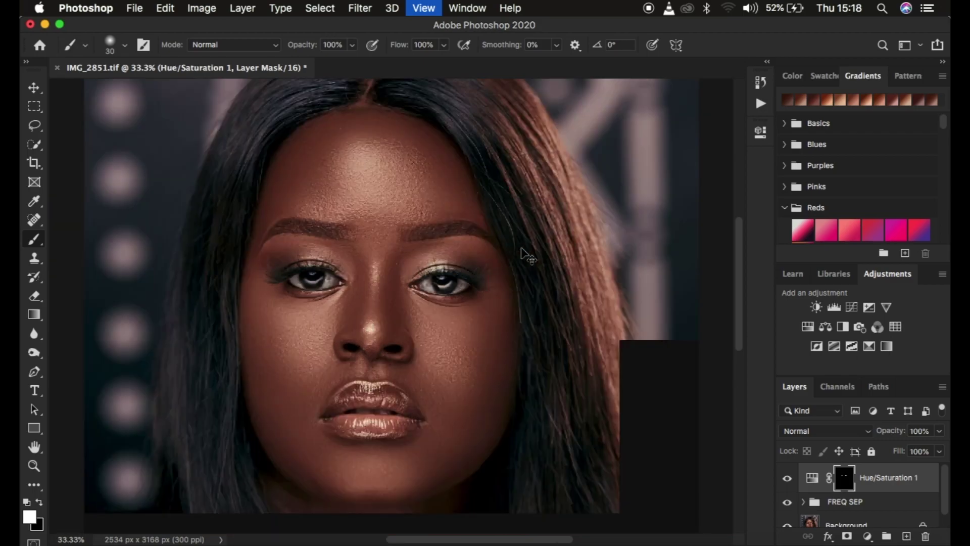
key("super+plus")
key("super+plus")
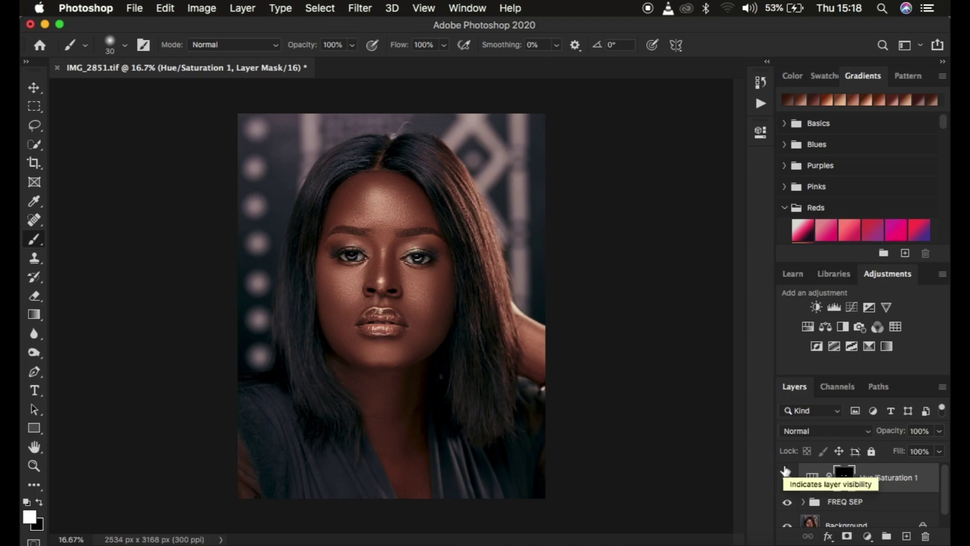
- Add a second Hue/Saturation layer with the Reds range's Lightness set to -15
left_click(867, 535)
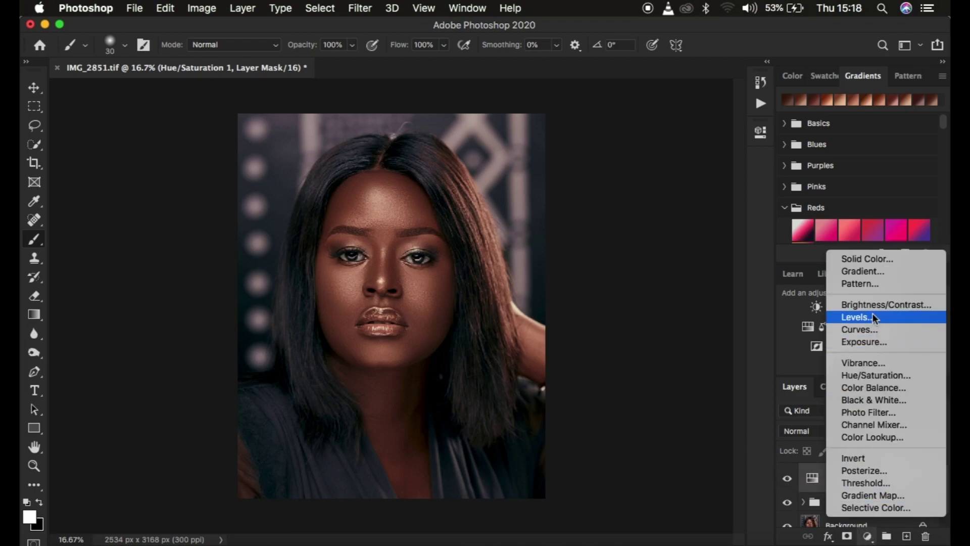
left_click(877, 376)
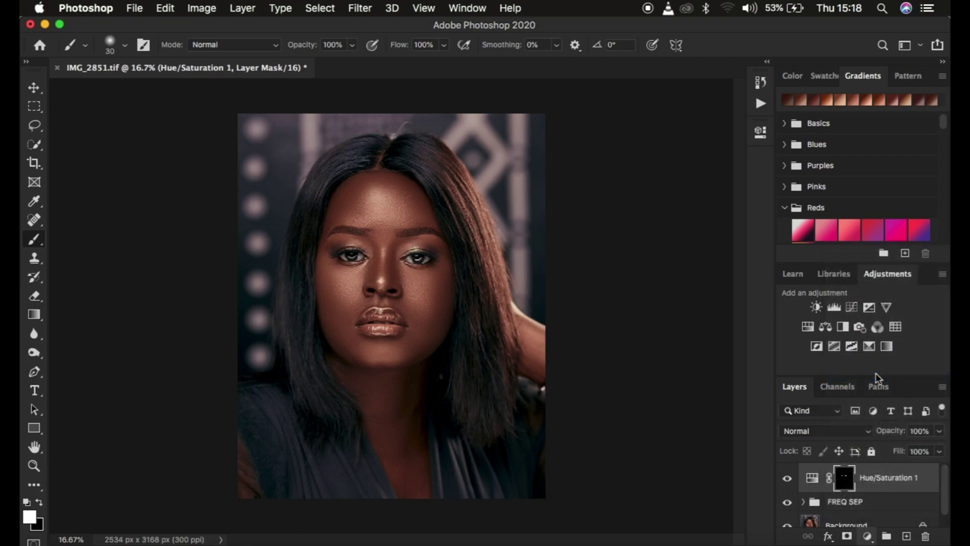
left_click(631, 198)
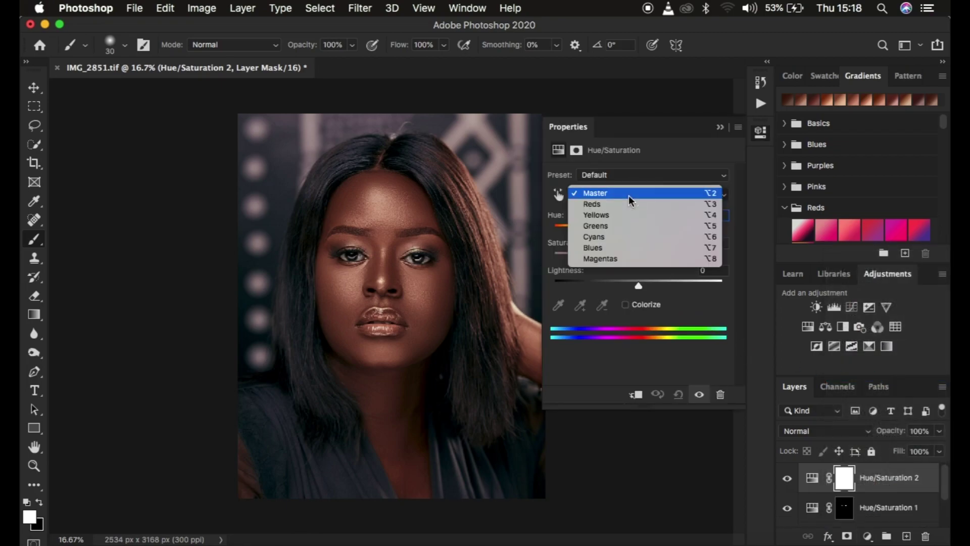
left_click(619, 204)
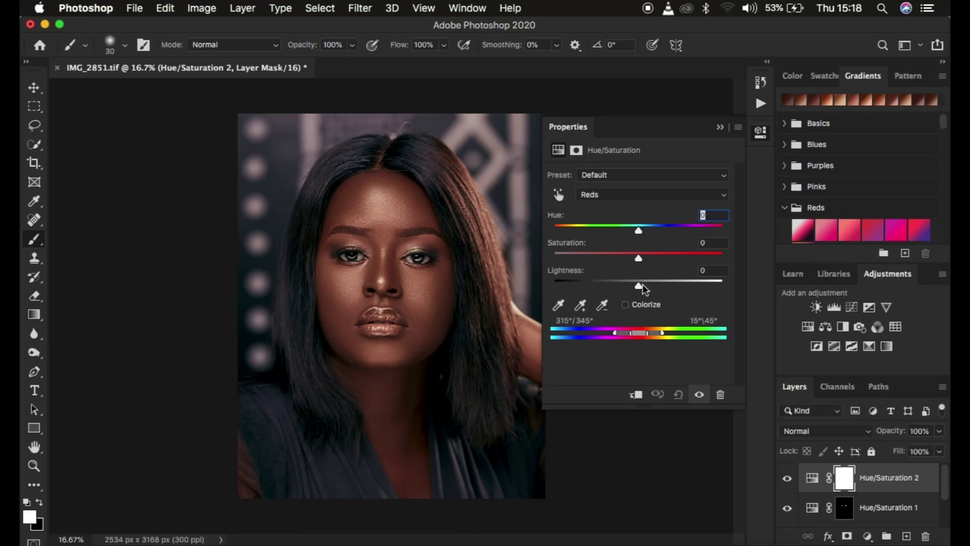
left_click_drag(639, 288, 627, 288)
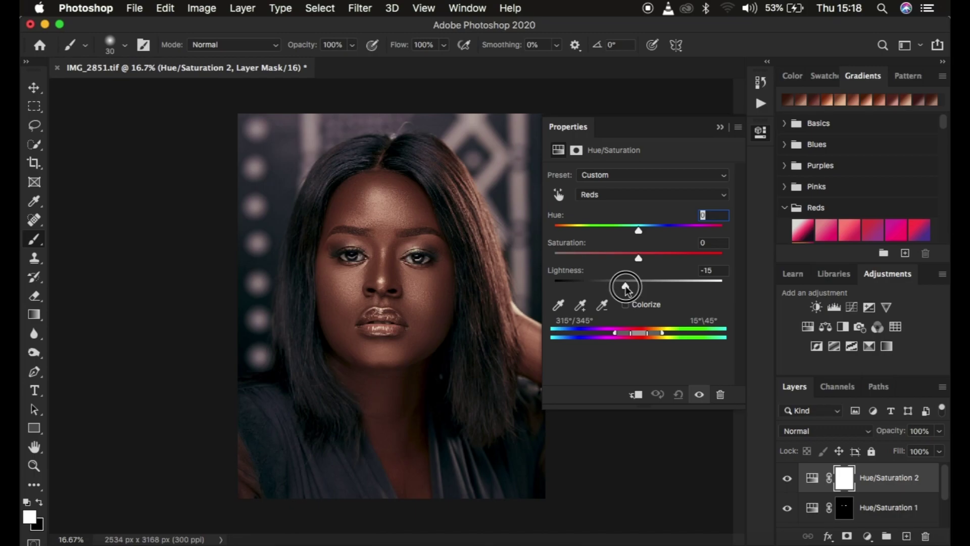
left_click_drag(626, 289, 627, 288)
left_click(869, 536)
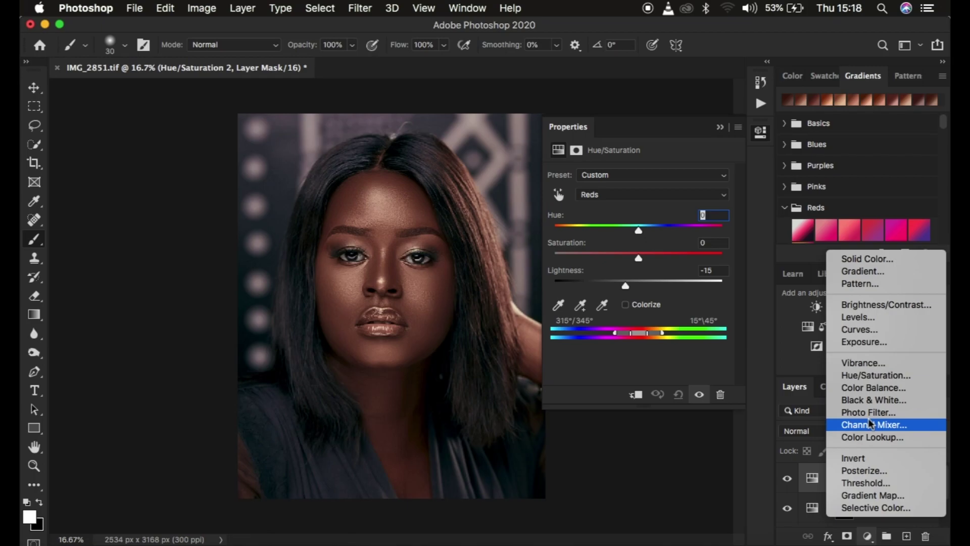
- Add a Black & White layer blended as Multiply at 9% opacity
key("Escape")
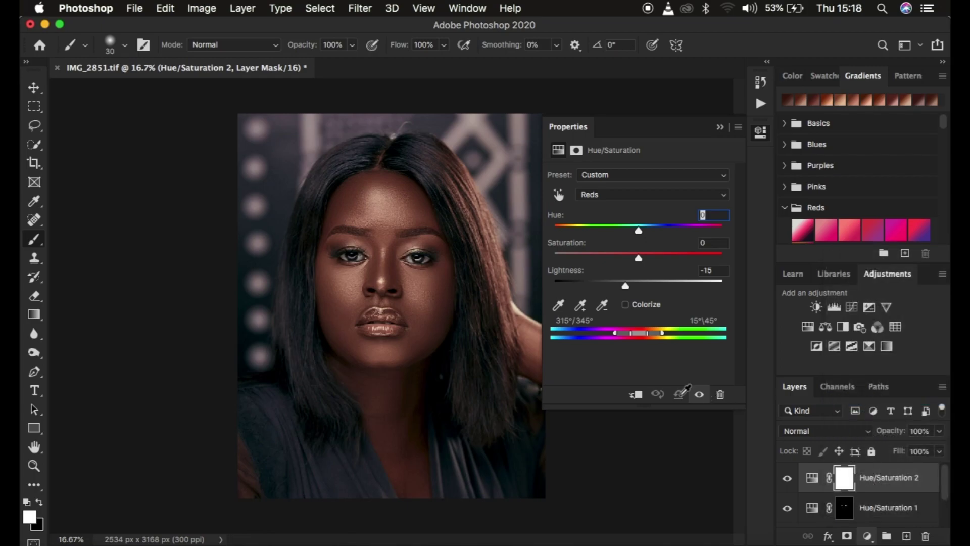
left_click(842, 326)
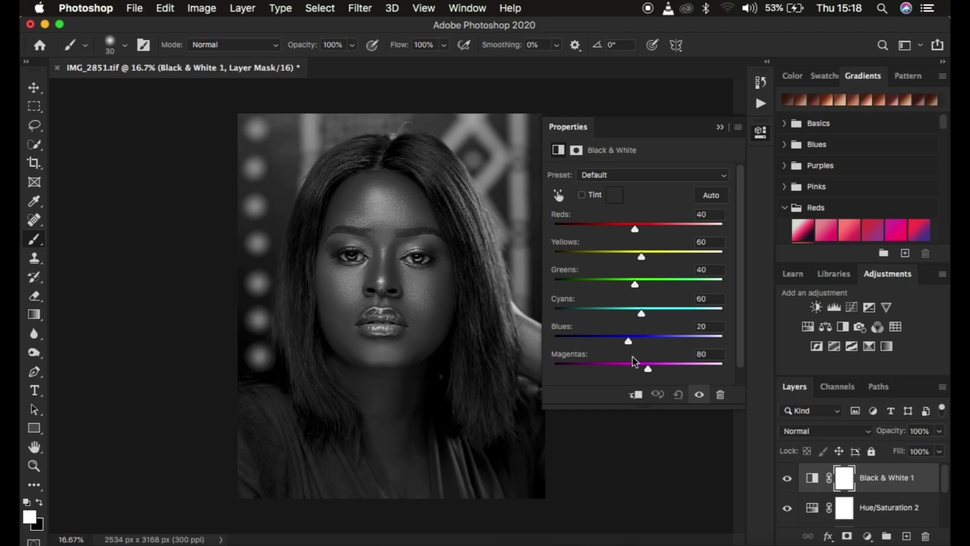
left_click(822, 432)
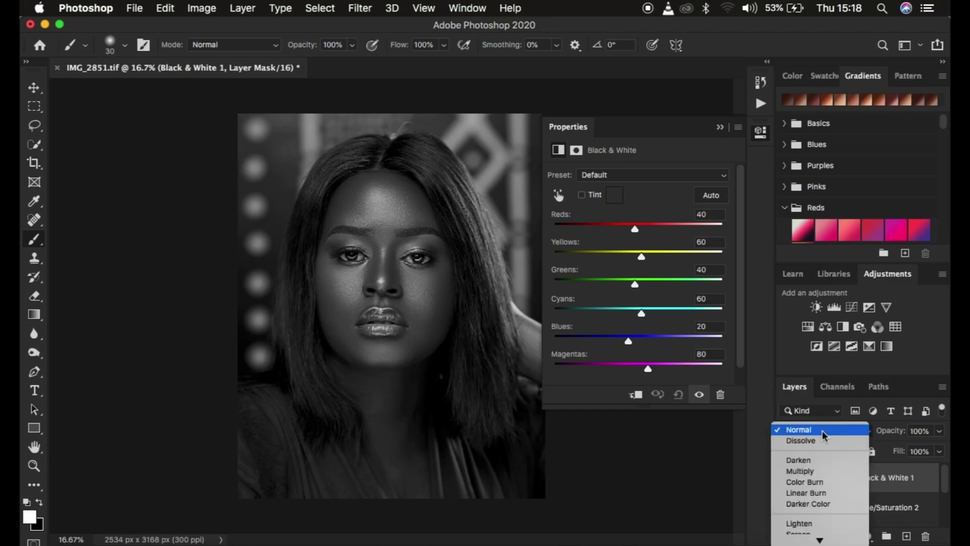
mouse_move(824, 540)
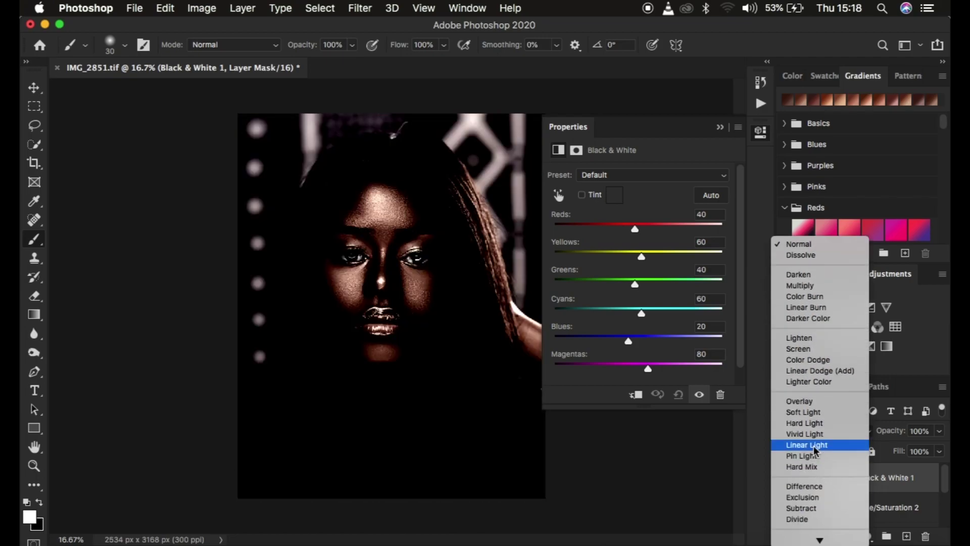
left_click(814, 447)
left_click(814, 431)
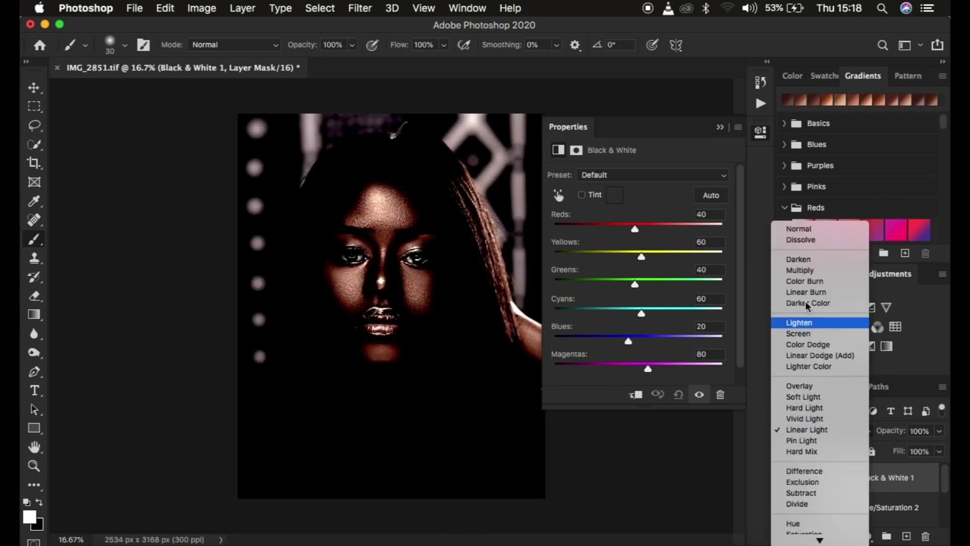
left_click(802, 271)
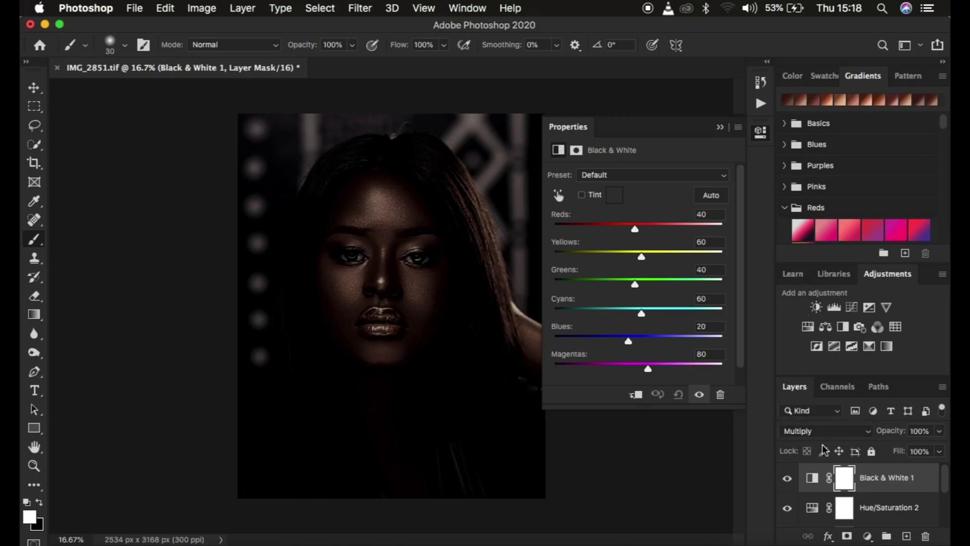
left_click_drag(890, 431, 821, 435)
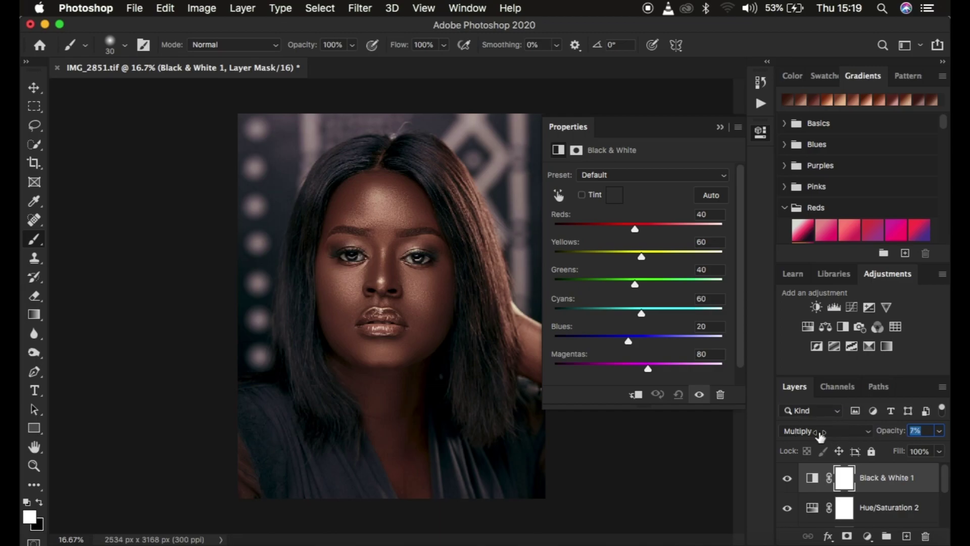
- Add a Selective Color adjustment layer with Blacks as the colour range
left_click(720, 127)
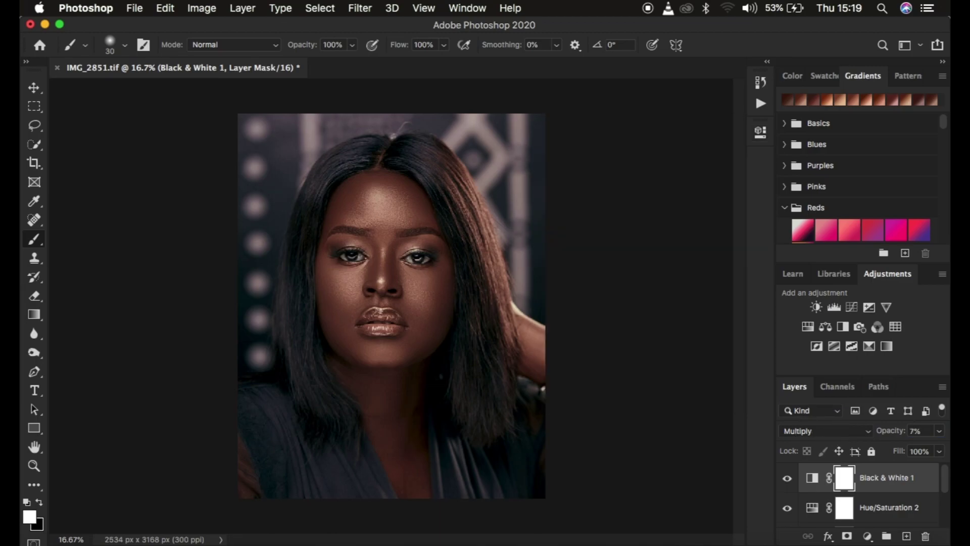
left_click(867, 536)
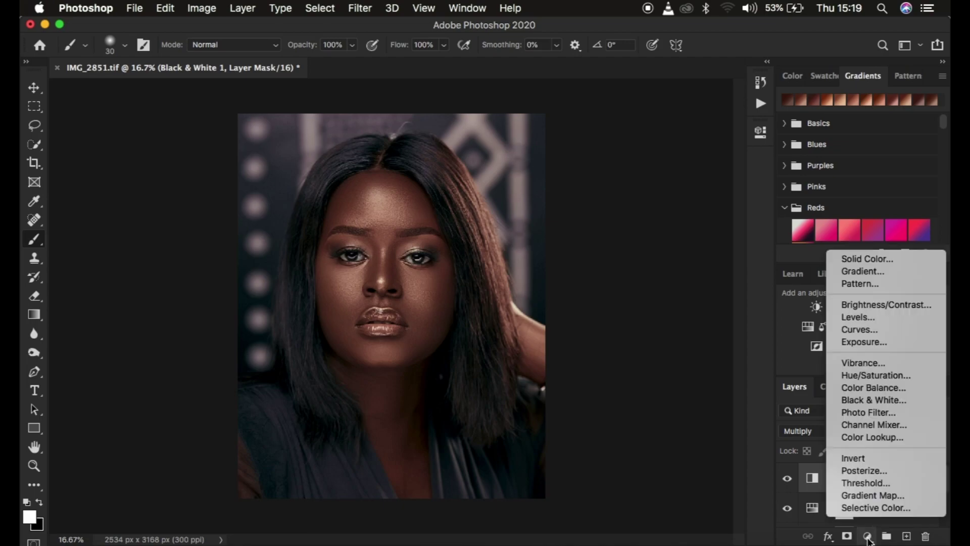
left_click(865, 508)
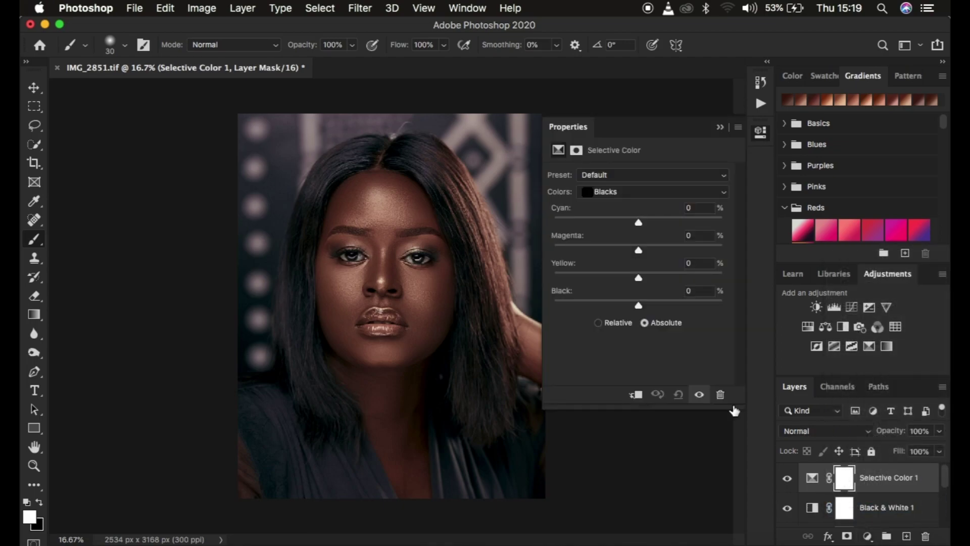
left_click(639, 306)
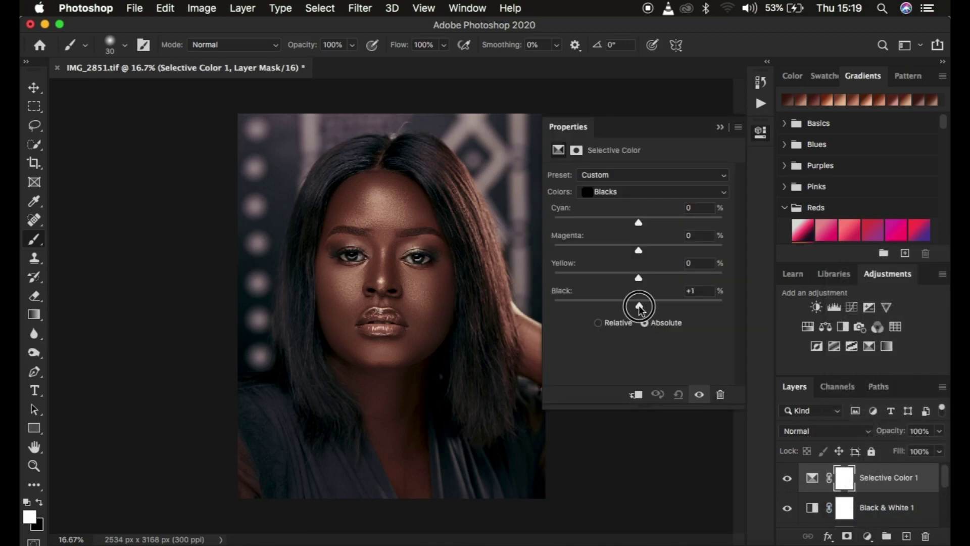
left_click(619, 192)
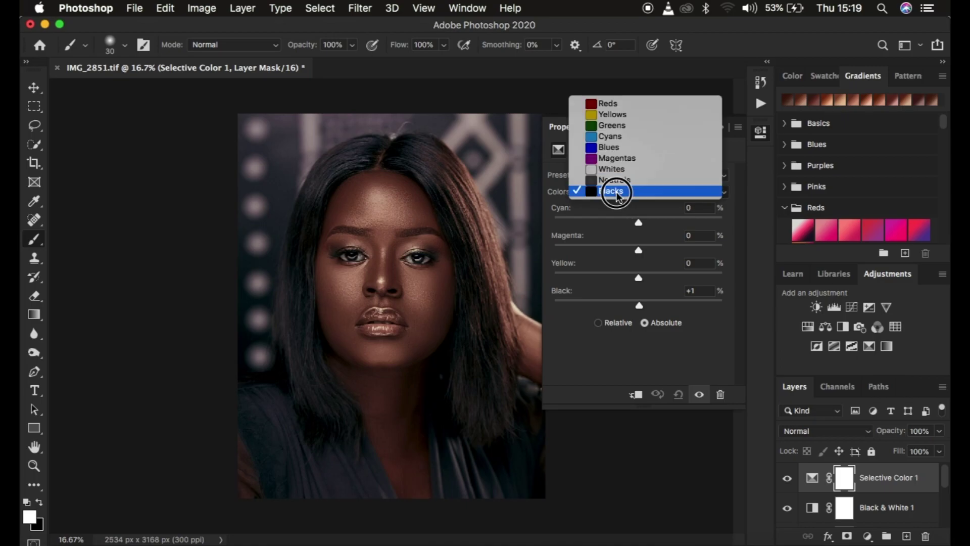
left_click(612, 191)
- Set the Blacks' Black to +2 and reset Cyan to 0
left_click(641, 306)
left_click_drag(642, 307, 640, 308)
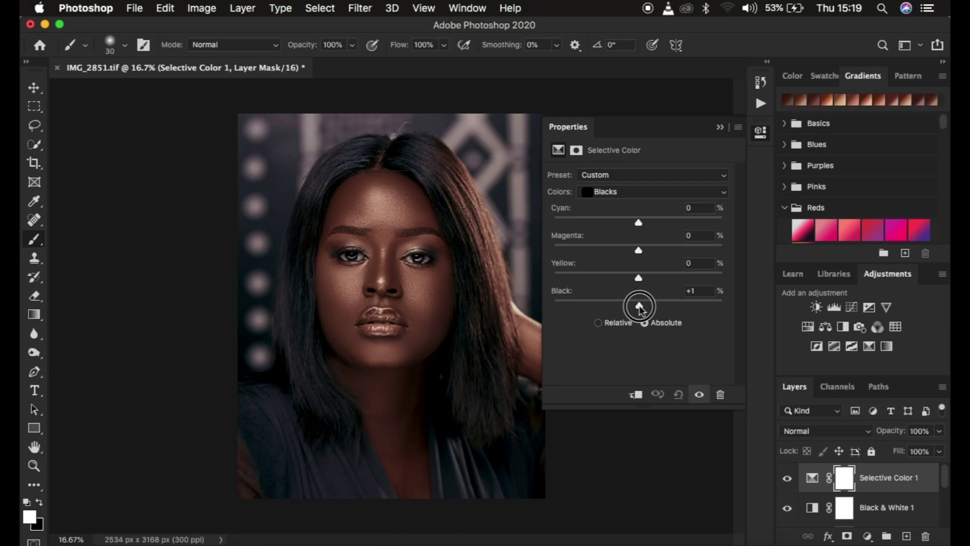
left_click_drag(639, 307, 640, 308)
mouse_move(640, 224)
left_mouse_down()
mouse_move(654, 220)
mouse_move(629, 225)
mouse_move(636, 221)
left_mouse_up()
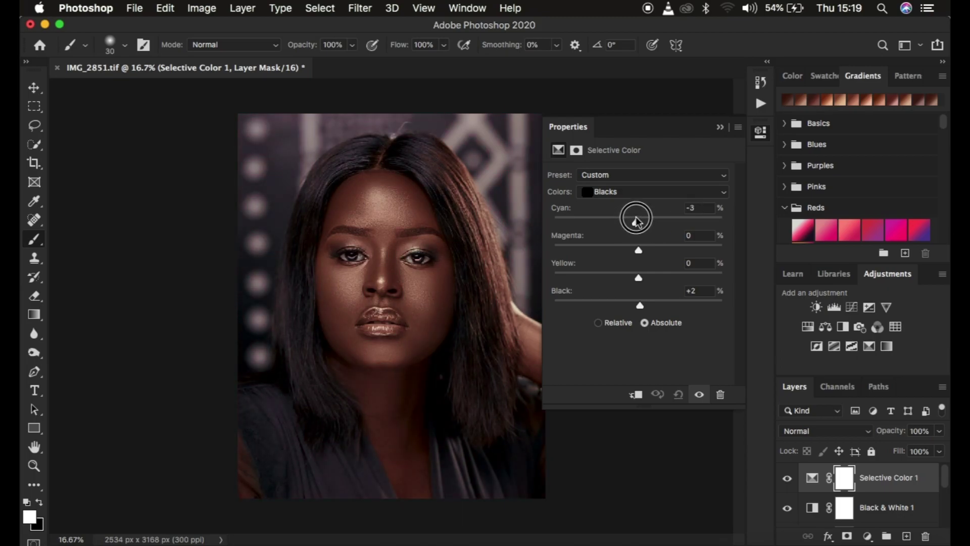
left_click_drag(638, 221, 634, 223)
double_click(566, 211)
left_click(721, 130)
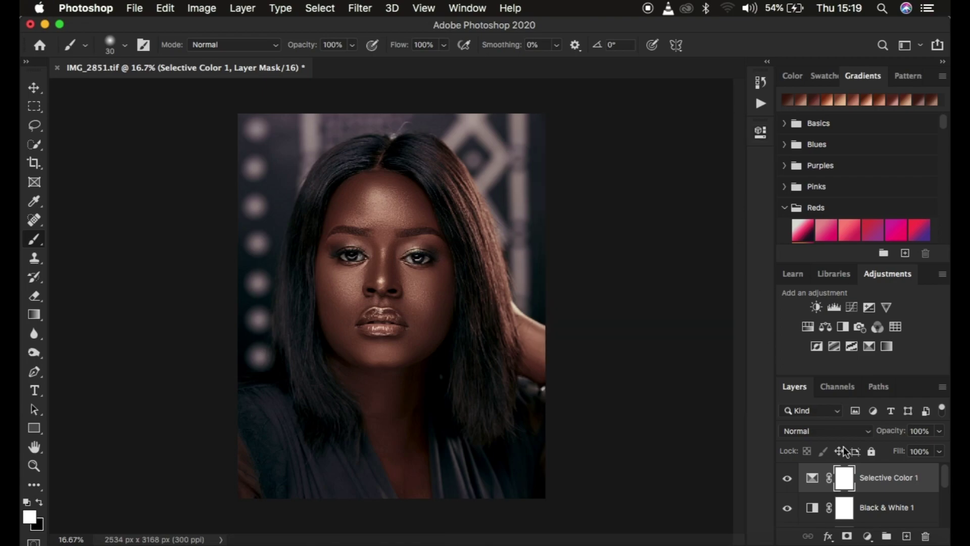
scroll(910, 489, "down", 2)
scroll(909, 489, "down", 2)
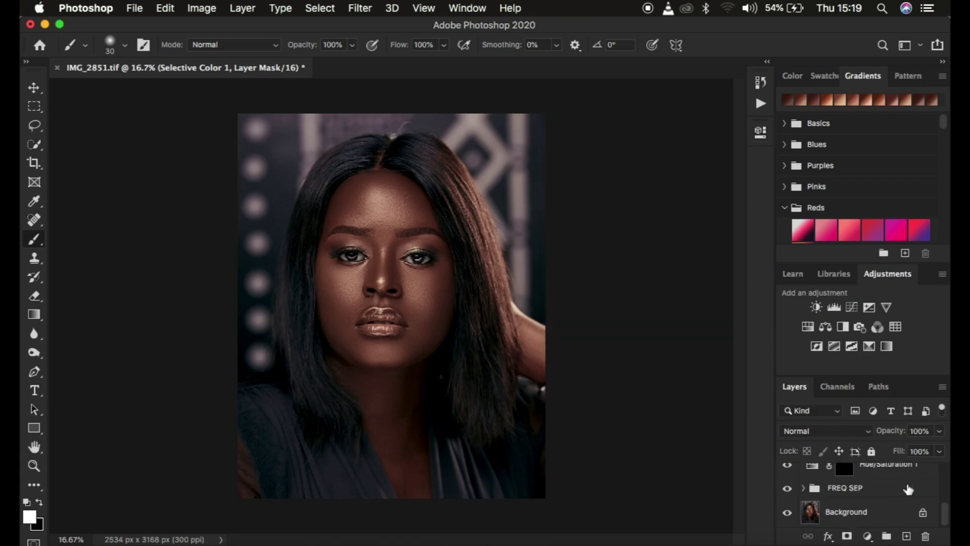
scroll(909, 490, "up", 5)
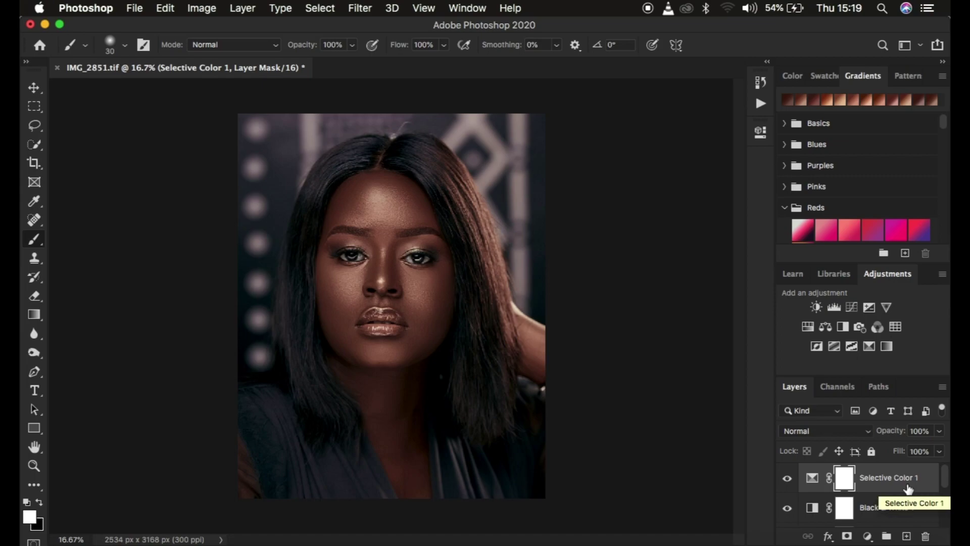
left_click(868, 536)
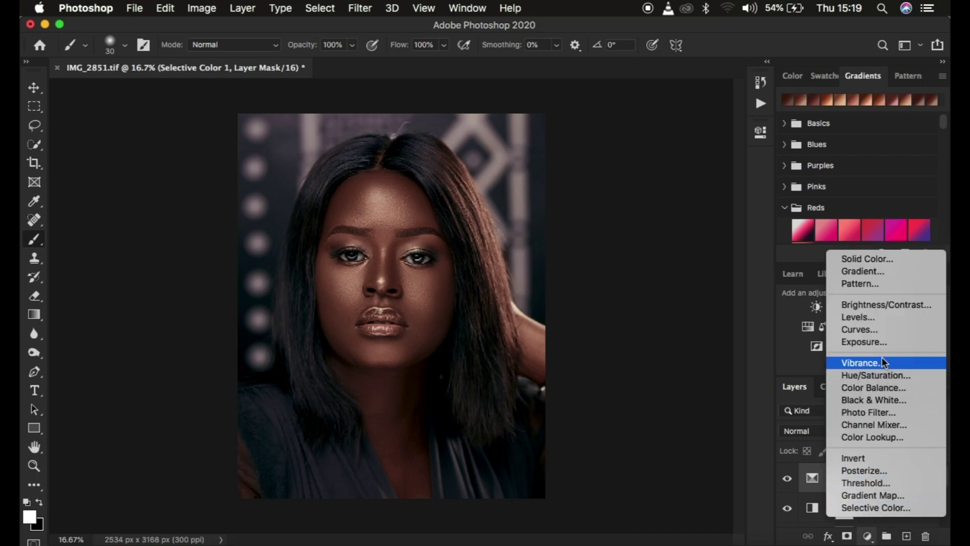
key("Escape")
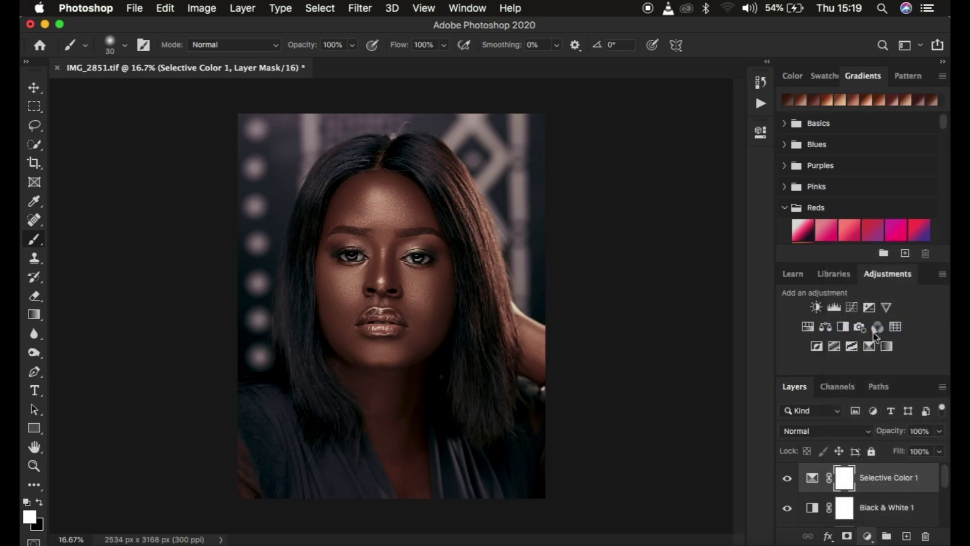
- Add a Curves layer with the white point pulled in to input 158, then target the layer itself rather than its mask
left_click(852, 306)
left_click(722, 359)
left_click_drag(721, 360, 670, 359)
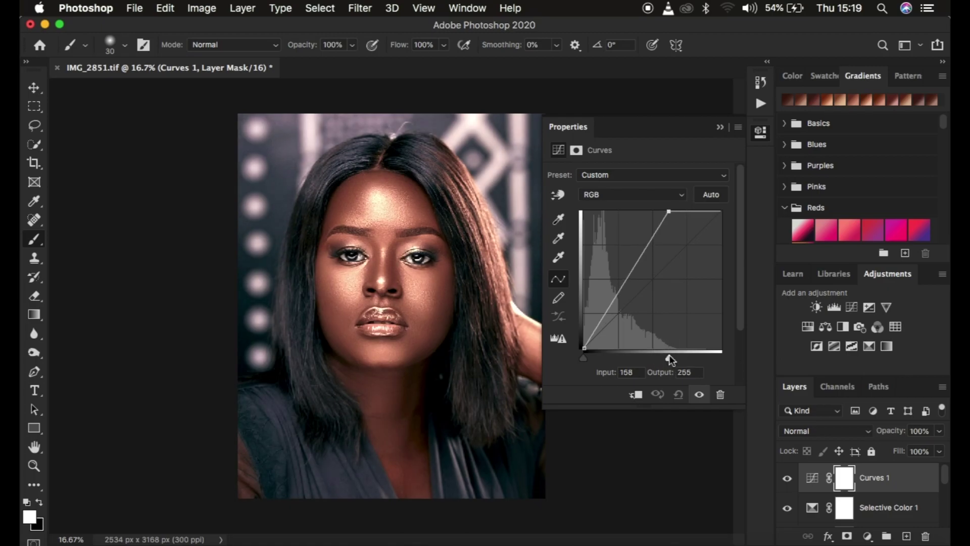
left_click(720, 127)
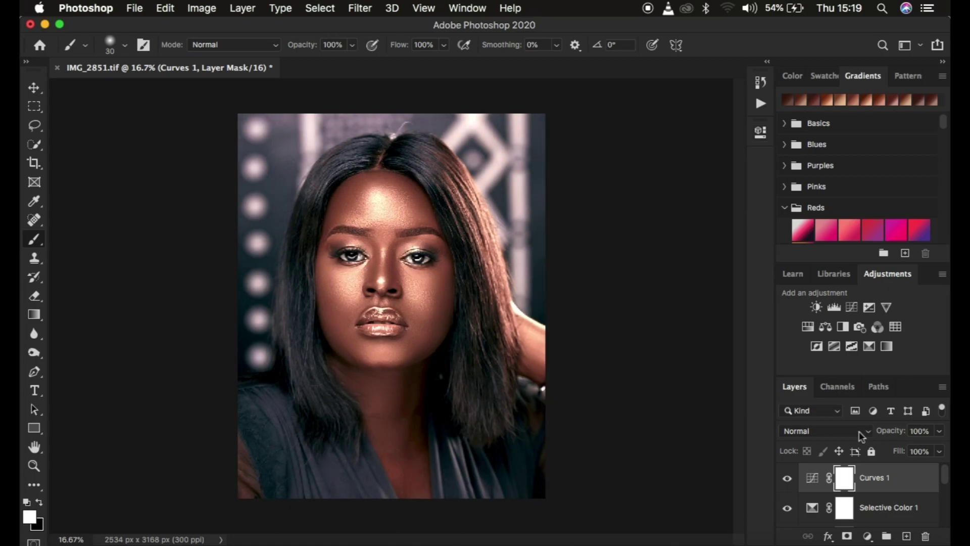
left_click(917, 488)
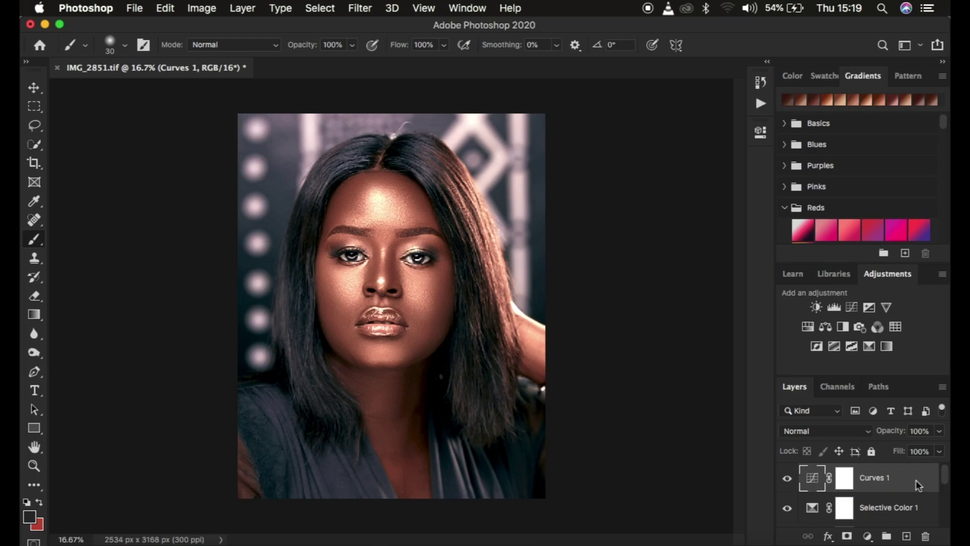
- Split Curves 1's Blend If Gray underlying-layer slider at 116/255 so it only brightens lighter tones
key("h")
double_click(918, 486)
left_click_drag(615, 70, 771, 39)
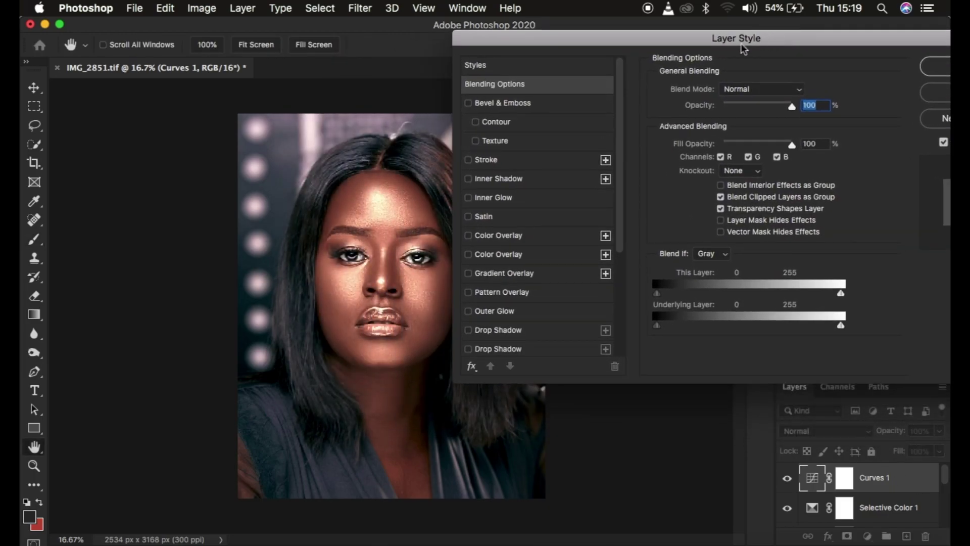
left_click(707, 254)
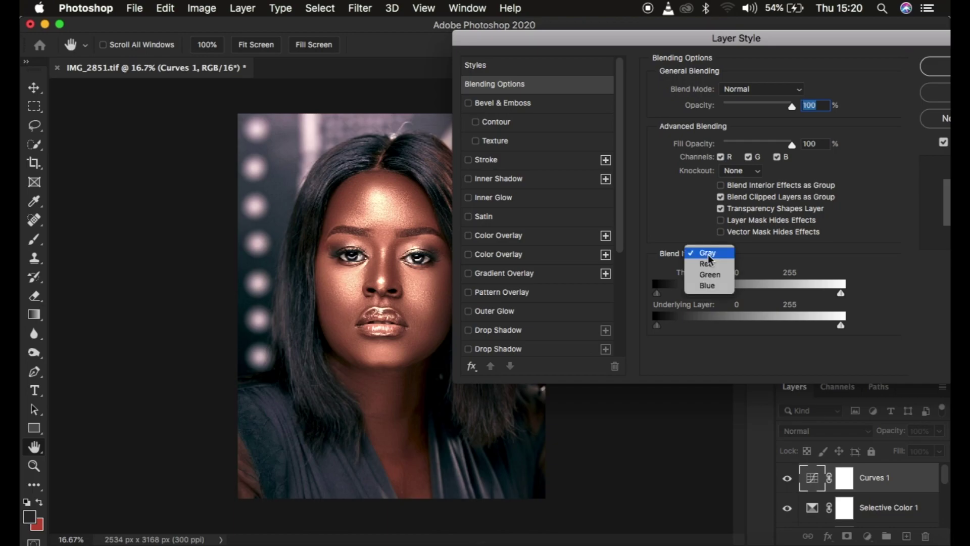
left_click(709, 256)
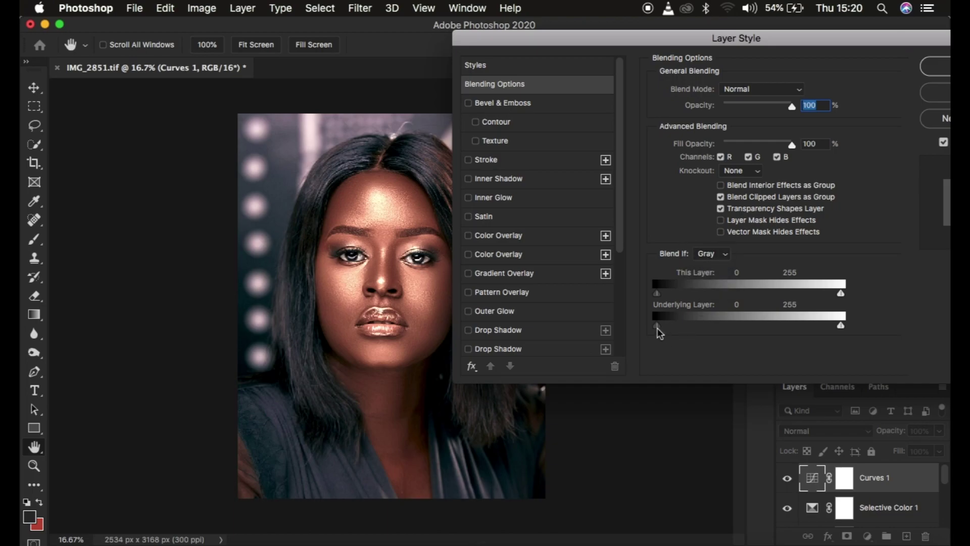
left_click_drag(656, 327, 741, 338)
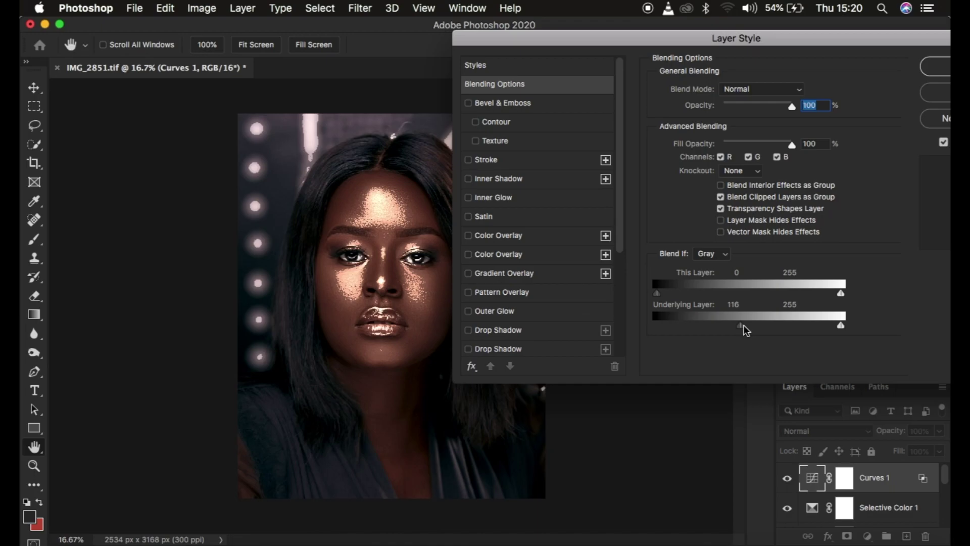
left_click_drag(742, 326, 859, 316)
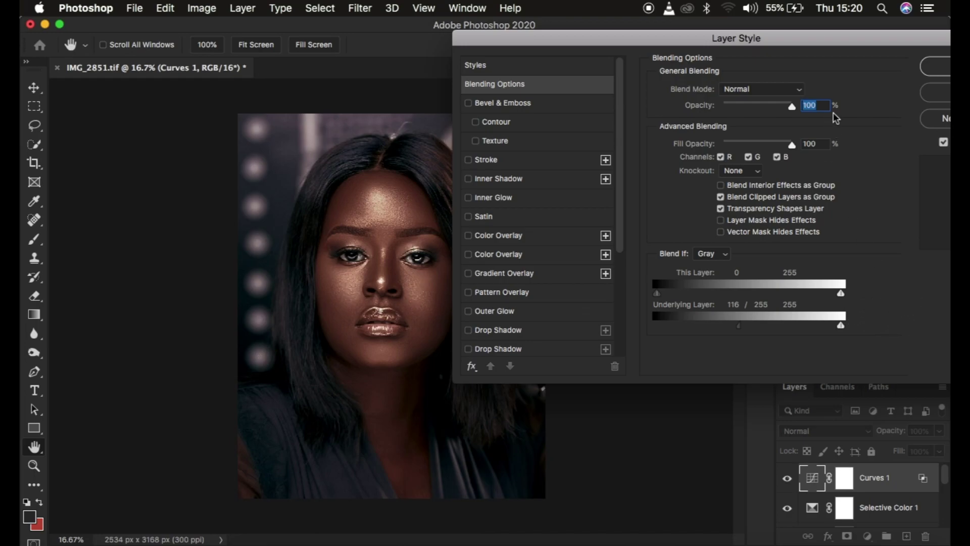
left_click_drag(825, 40, 725, 38)
left_click(863, 65)
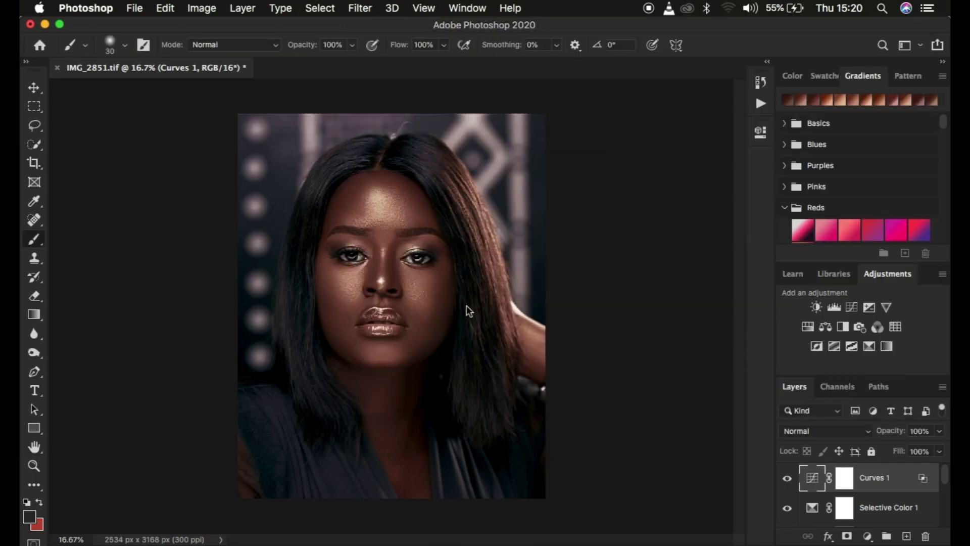
- Lower Curves 1 to 43% opacity, compare it on and off, and select its layer mask
left_click_drag(887, 430, 848, 433)
left_click(788, 479)
left_click(788, 478)
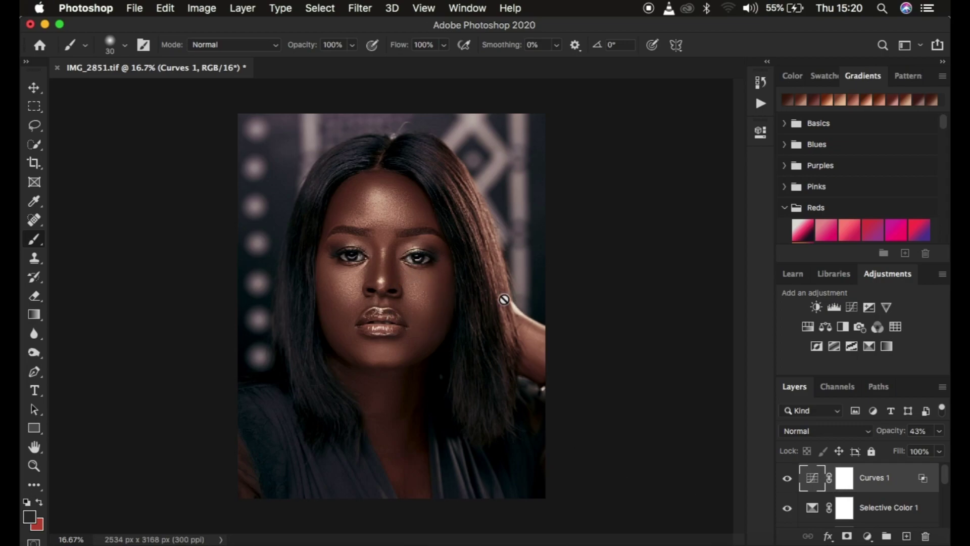
left_click(848, 482)
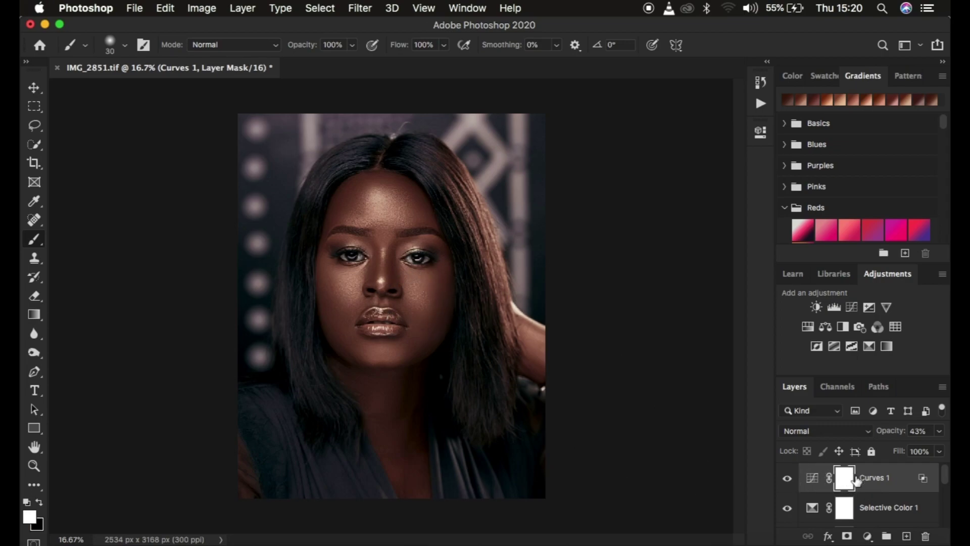
- Invert the Curves 1 mask, then paint the glow back over the forehead, eyes and nose with a 400 px brush
key("super+i")
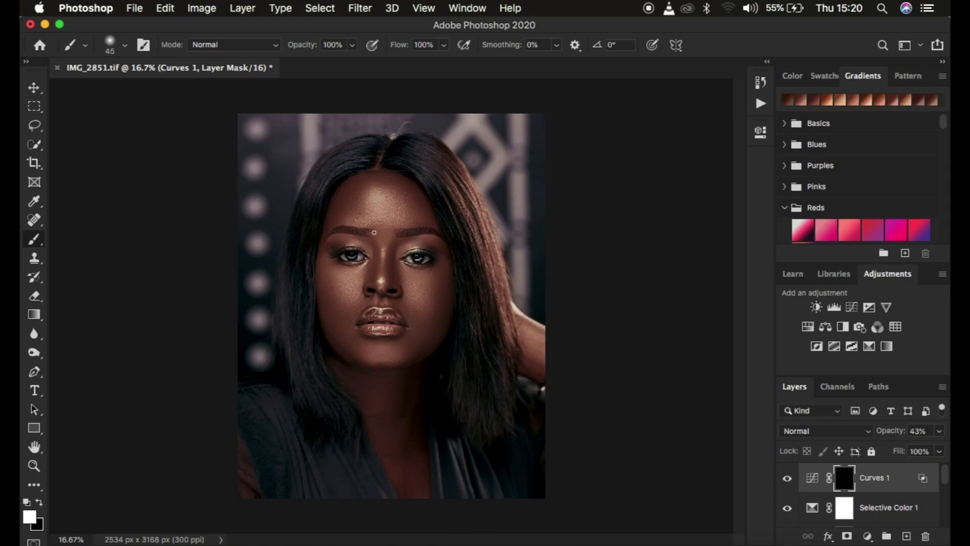
key("bracketright")
key("bracketright")
key("bracketright")
key("bracketright")
key("bracketright")
key("bracketright")
key("bracketright")
key("bracketright")
key("bracketright")
left_click_drag(364, 208, 379, 210)
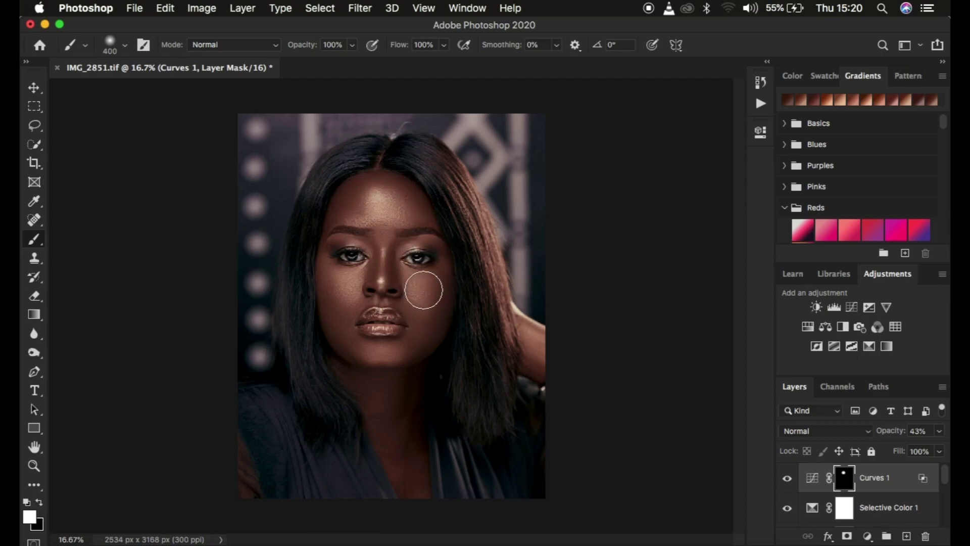
mouse_move(348, 275)
left_mouse_down()
mouse_move(380, 271)
mouse_move(402, 351)
mouse_move(386, 344)
mouse_move(374, 321)
left_mouse_up()
- Compare the original Background photo alone against the full retouched stack
scroll(890, 508, "down", 5)
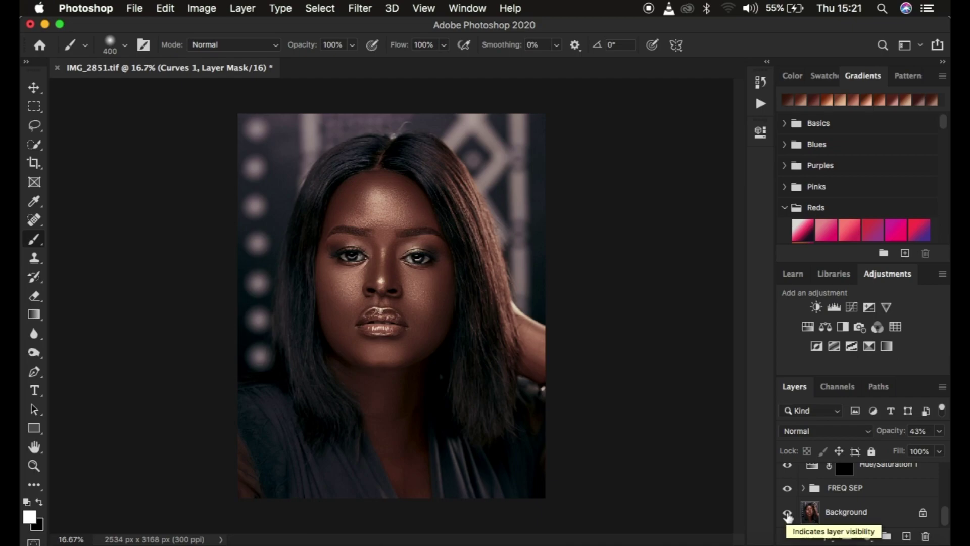
left_click(787, 514, "alt")
left_click(787, 515, "alt")
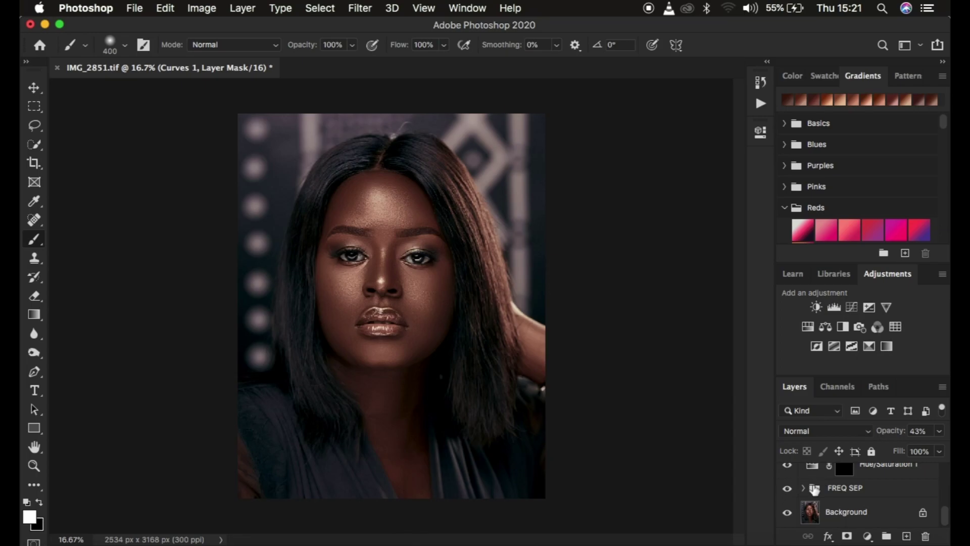
scroll(876, 488, "up", 5)
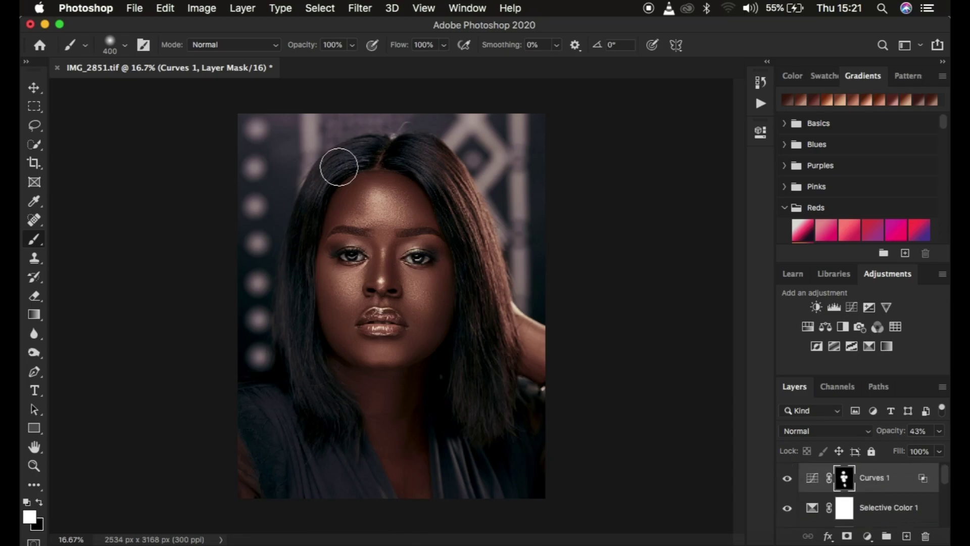
left_click(134, 8)
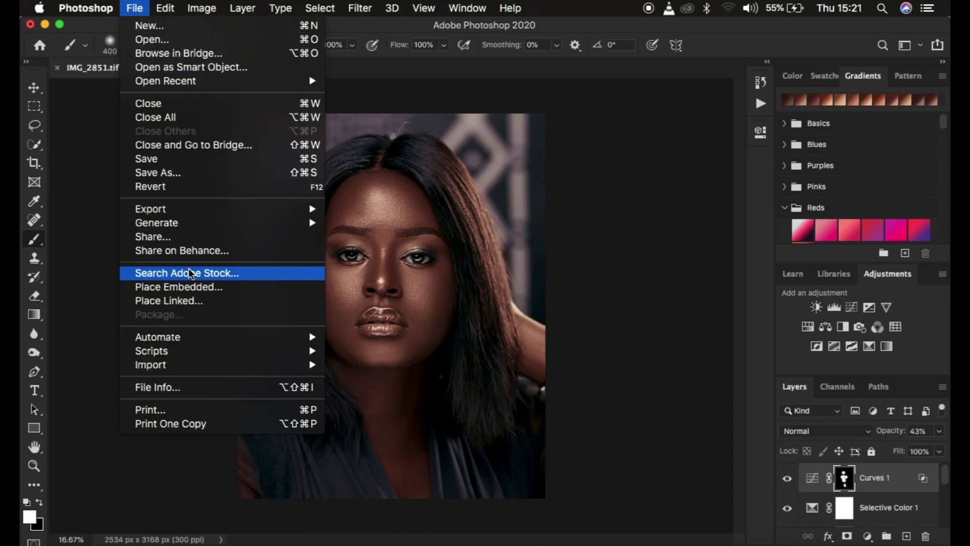
- Open the Export As dialog for IMG_2851, set to JPG at 100% quality
mouse_move(234, 212)
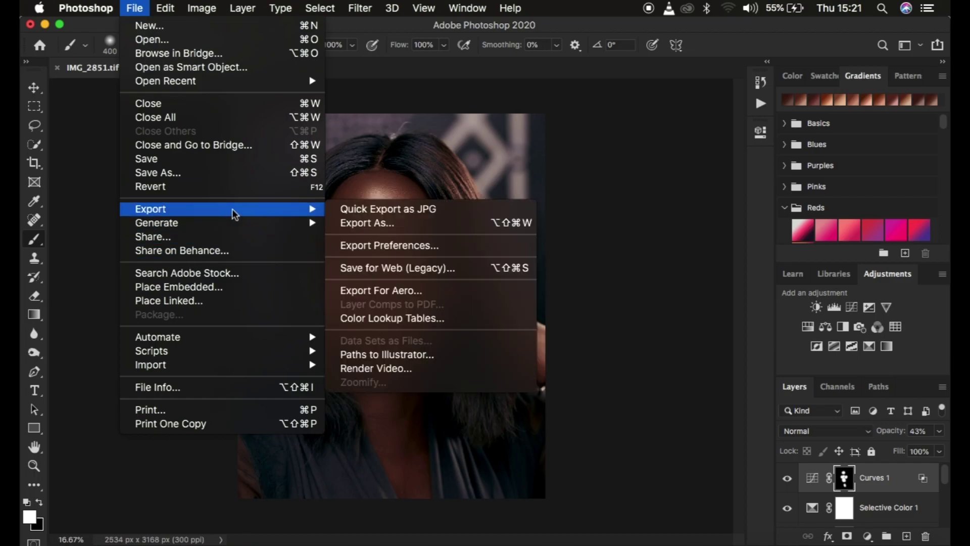
left_click(387, 228)
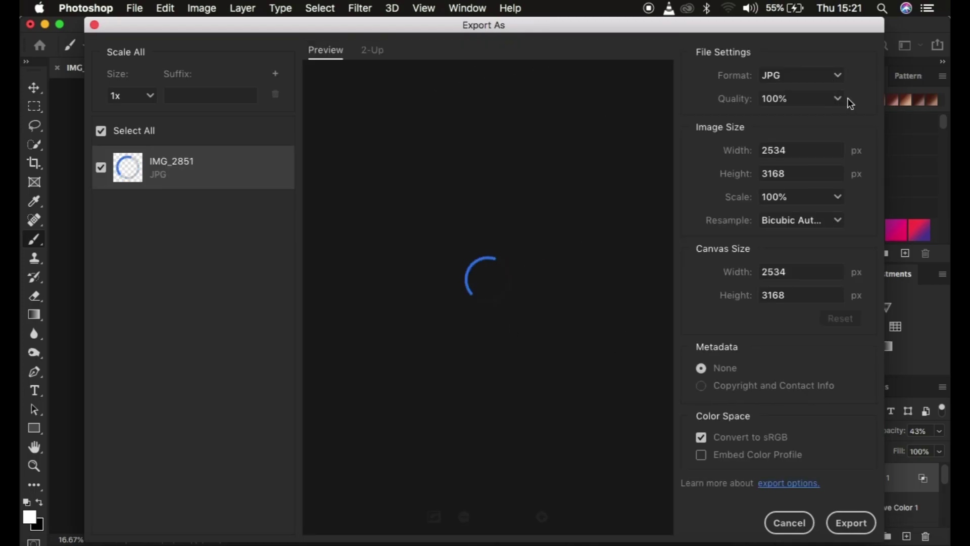
- Choose Bicubic Sharper resampling, embed the colour profile, and export the JPG
left_click(839, 222)
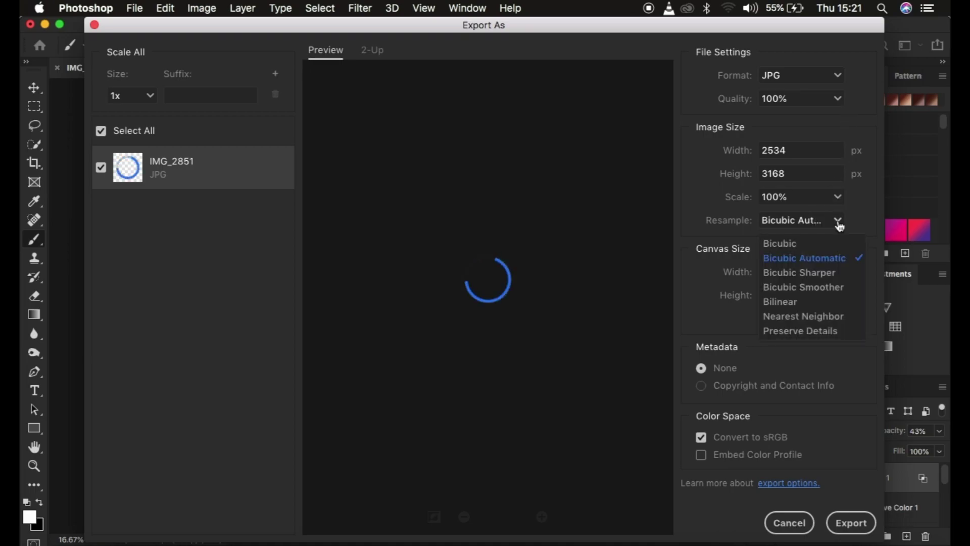
left_click(811, 273)
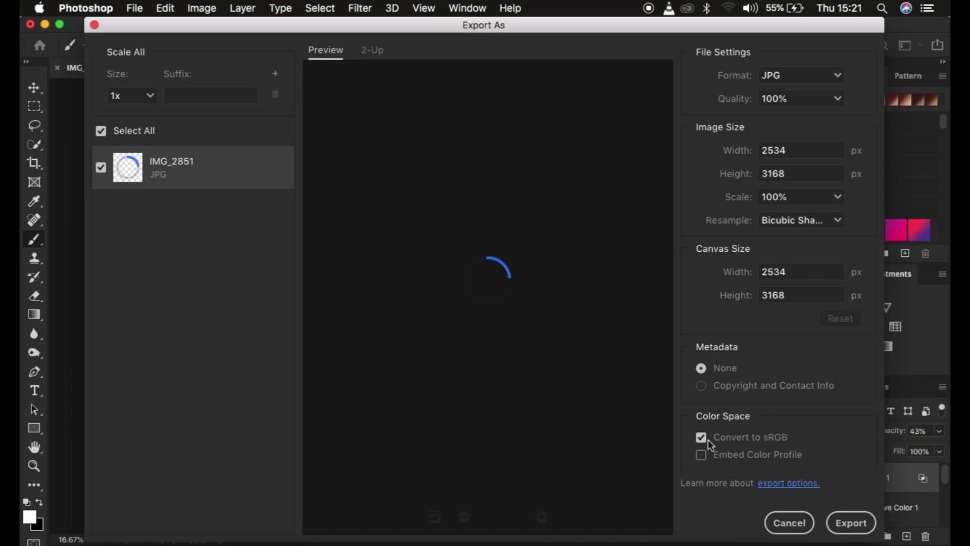
left_click(702, 456)
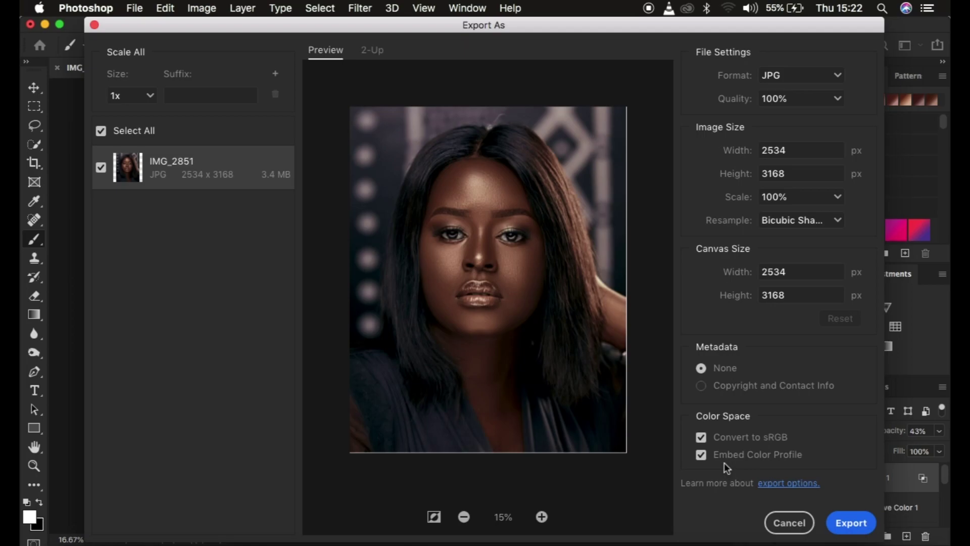
left_click(843, 522)
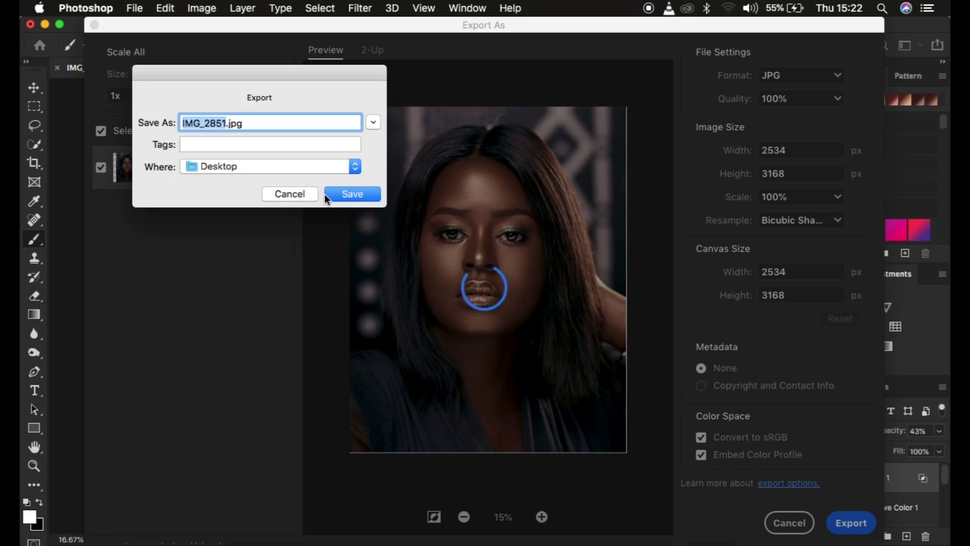
- Cancel the IMG_2851.jpg save sheet and close the Export As dialog without exporting
left_click(298, 195)
left_click(784, 527)
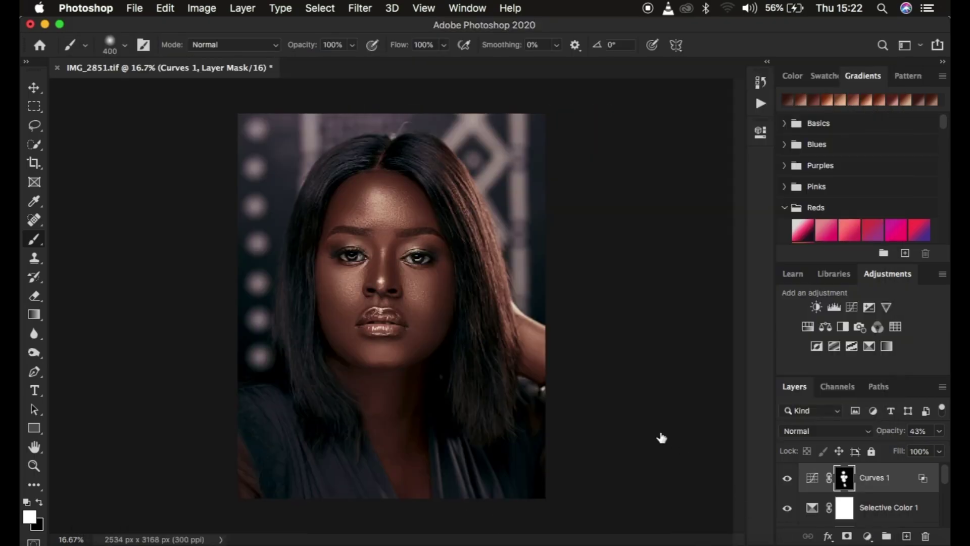